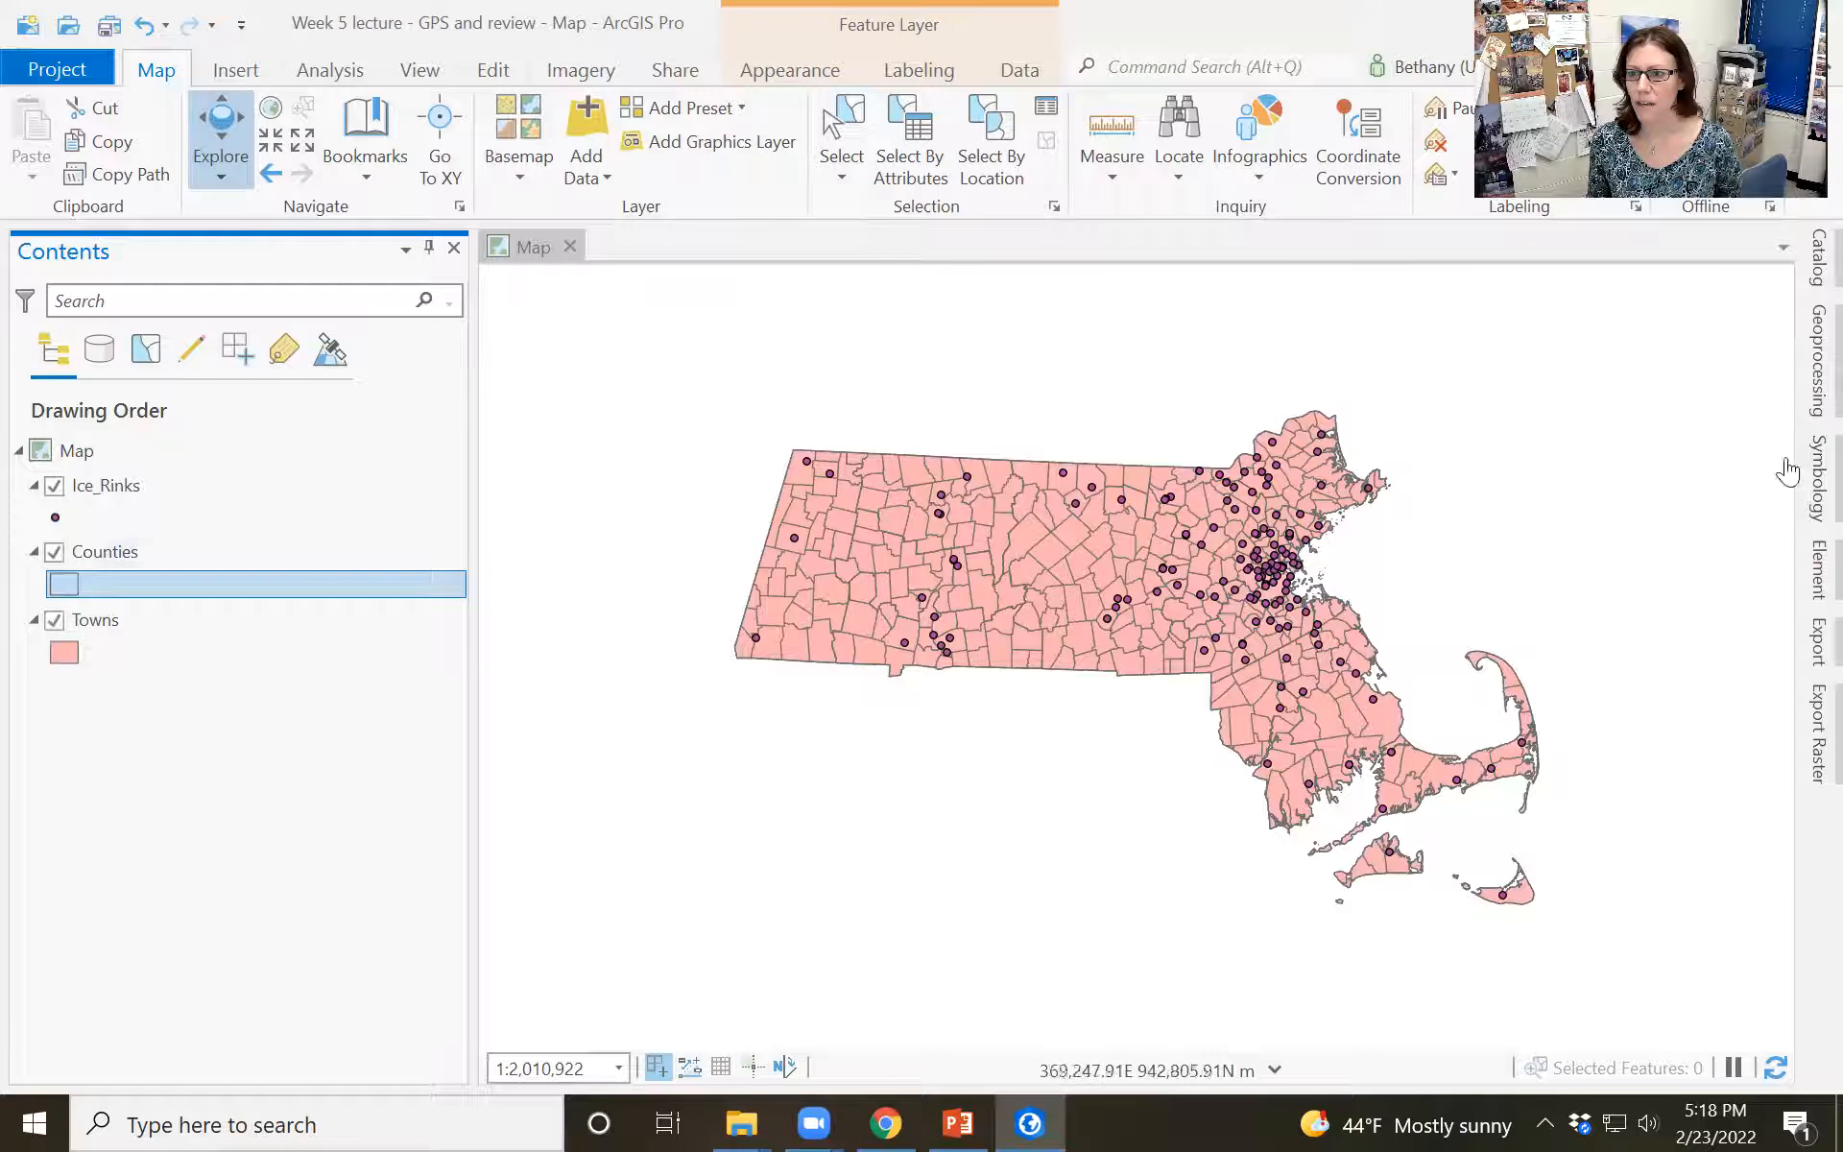
# Step: Apply the thick unfilled Black Outline gallery symbol to the Counties layer and hide the Towns layer
pyautogui.click(1799, 464)
pyautogui.click(1622, 551)
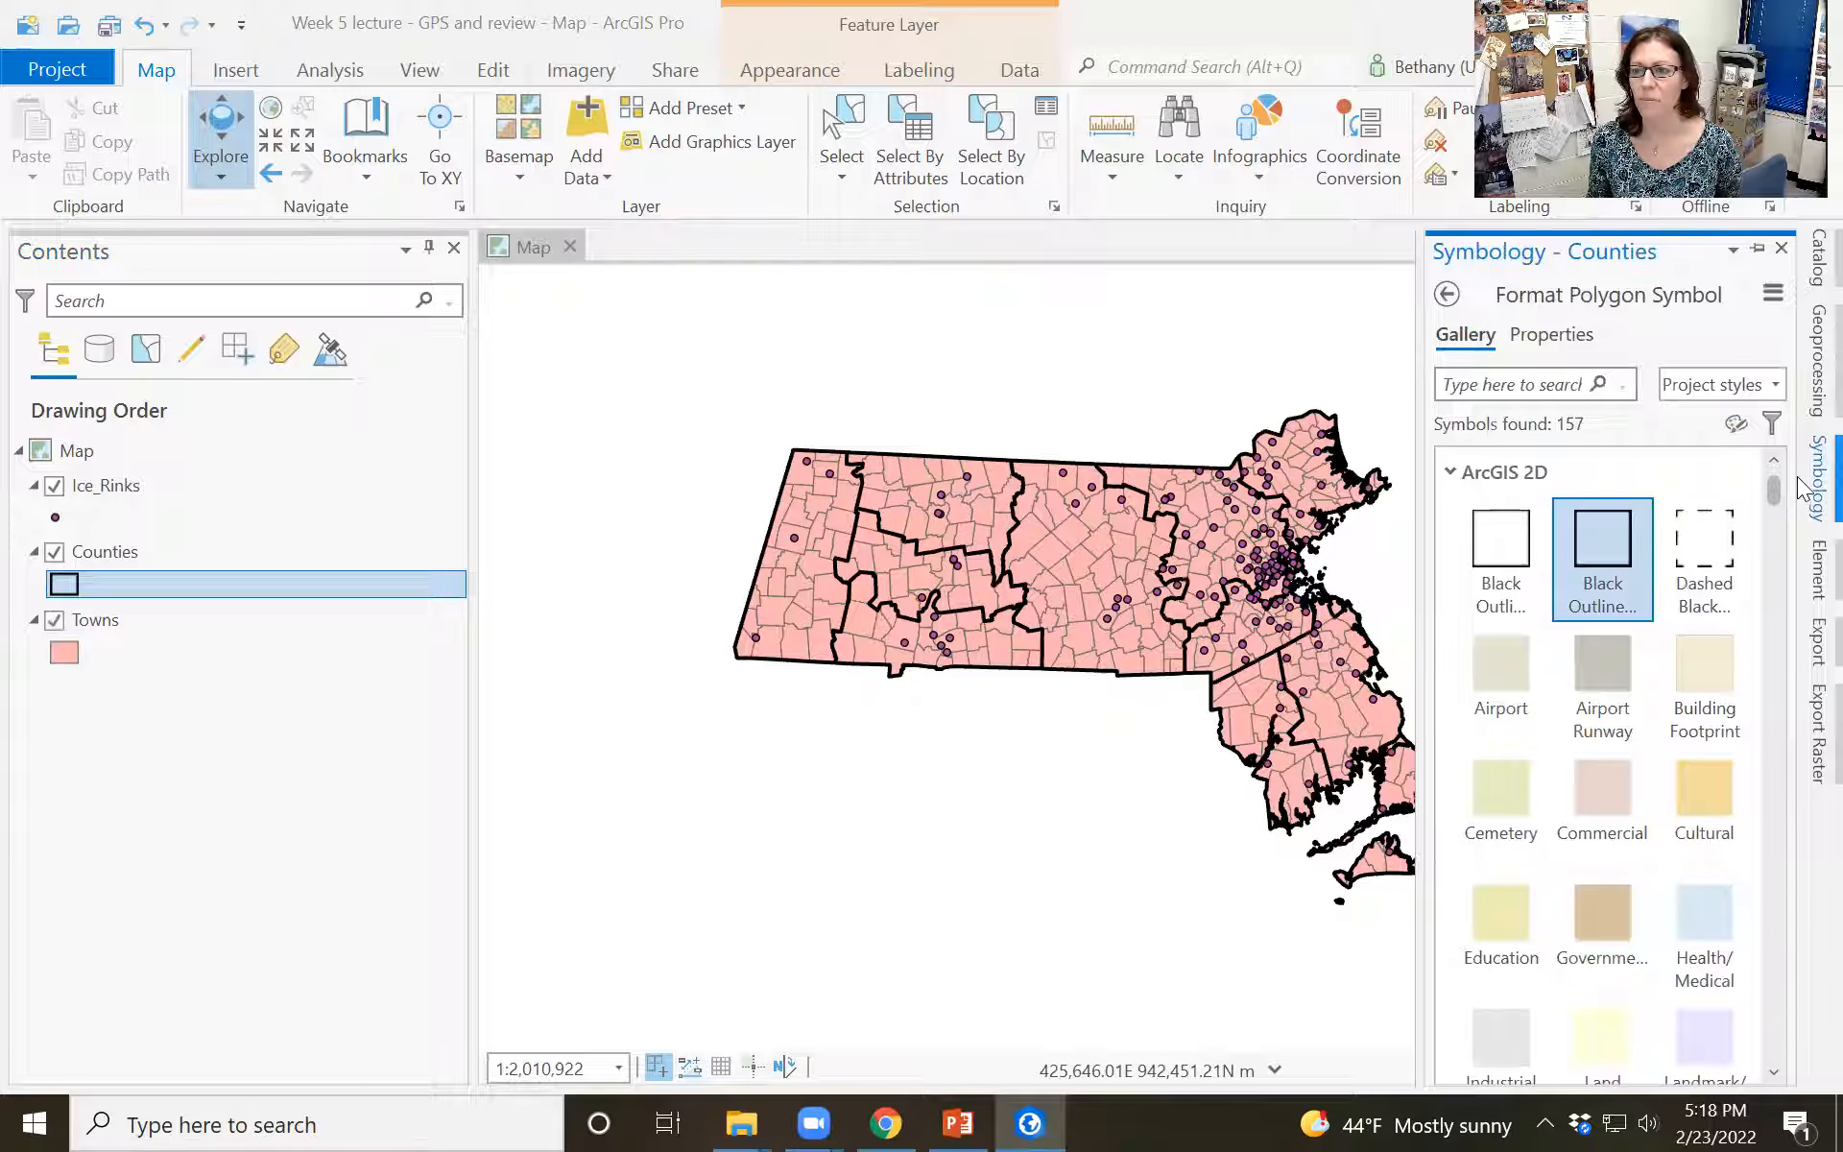
pyautogui.click(664, 695)
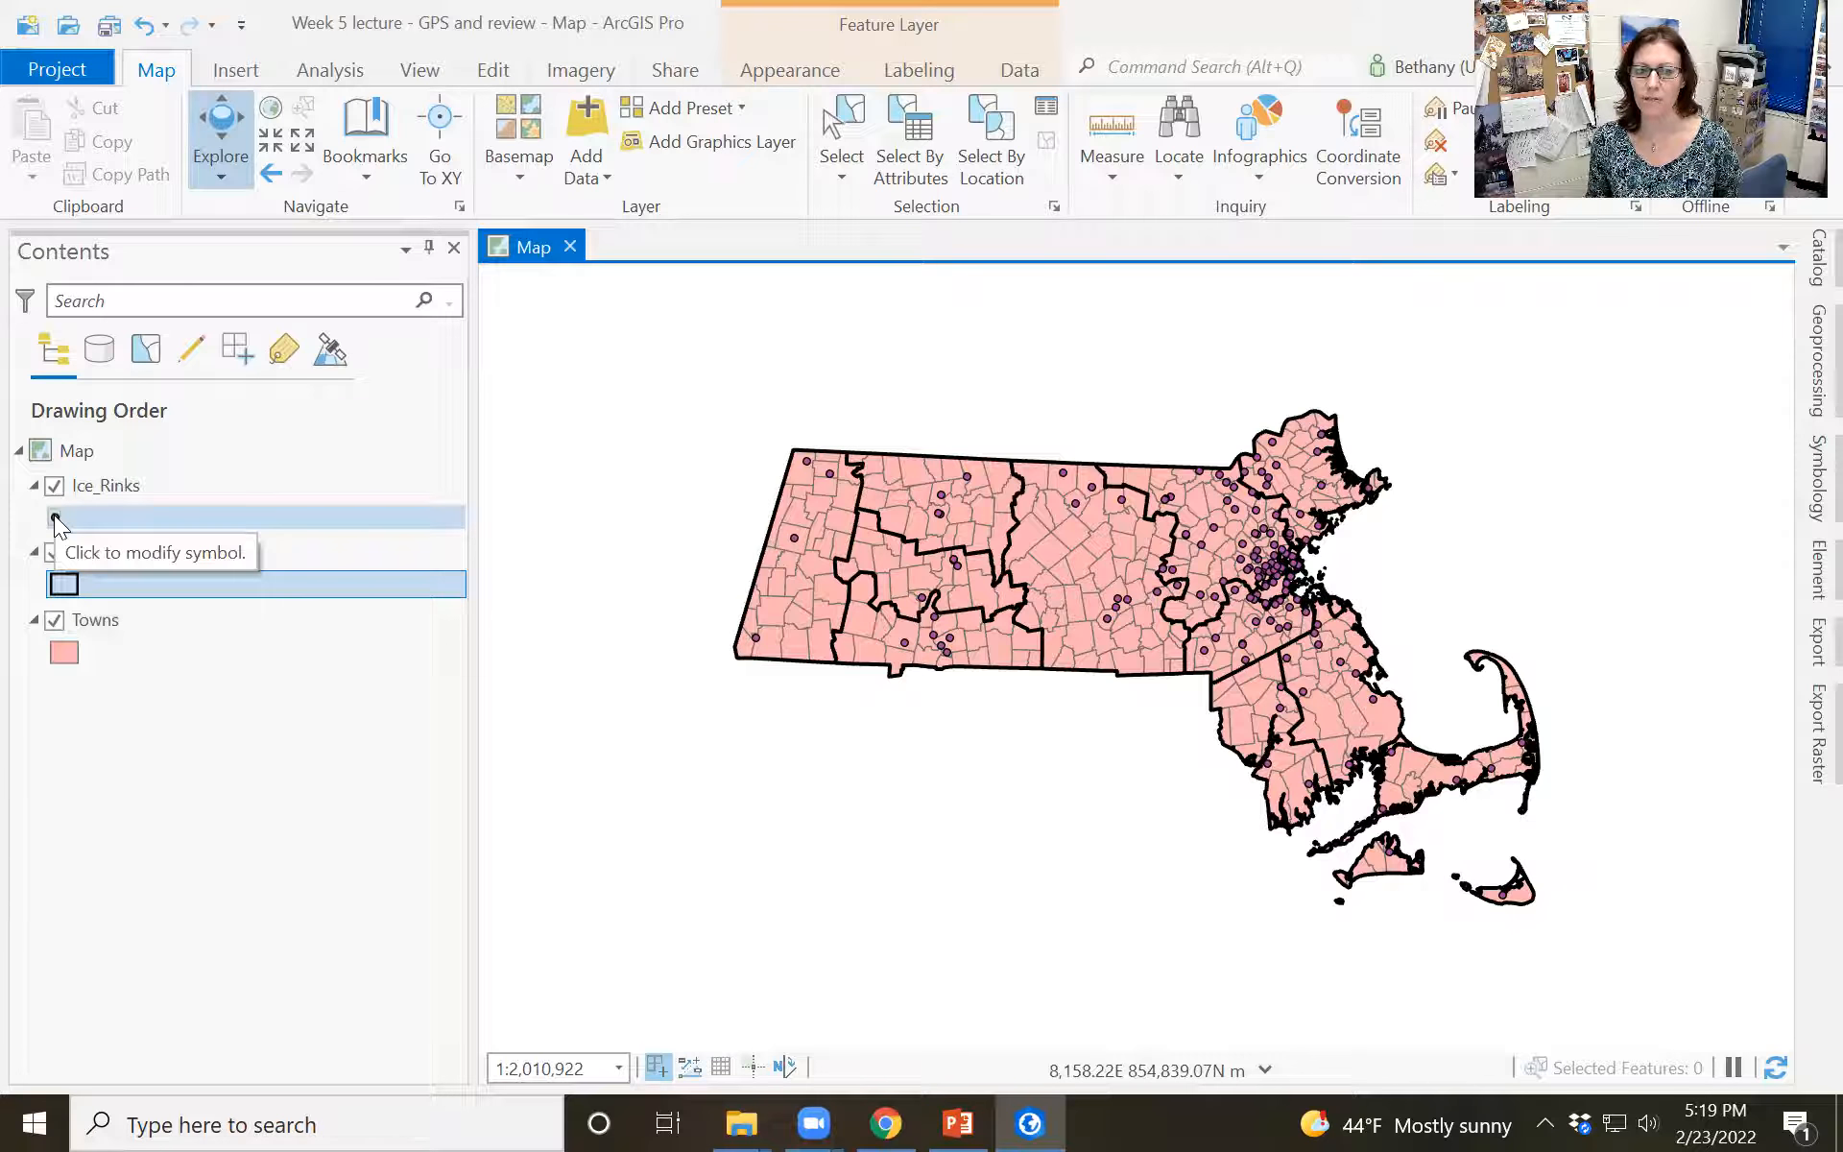
pyautogui.click(56, 619)
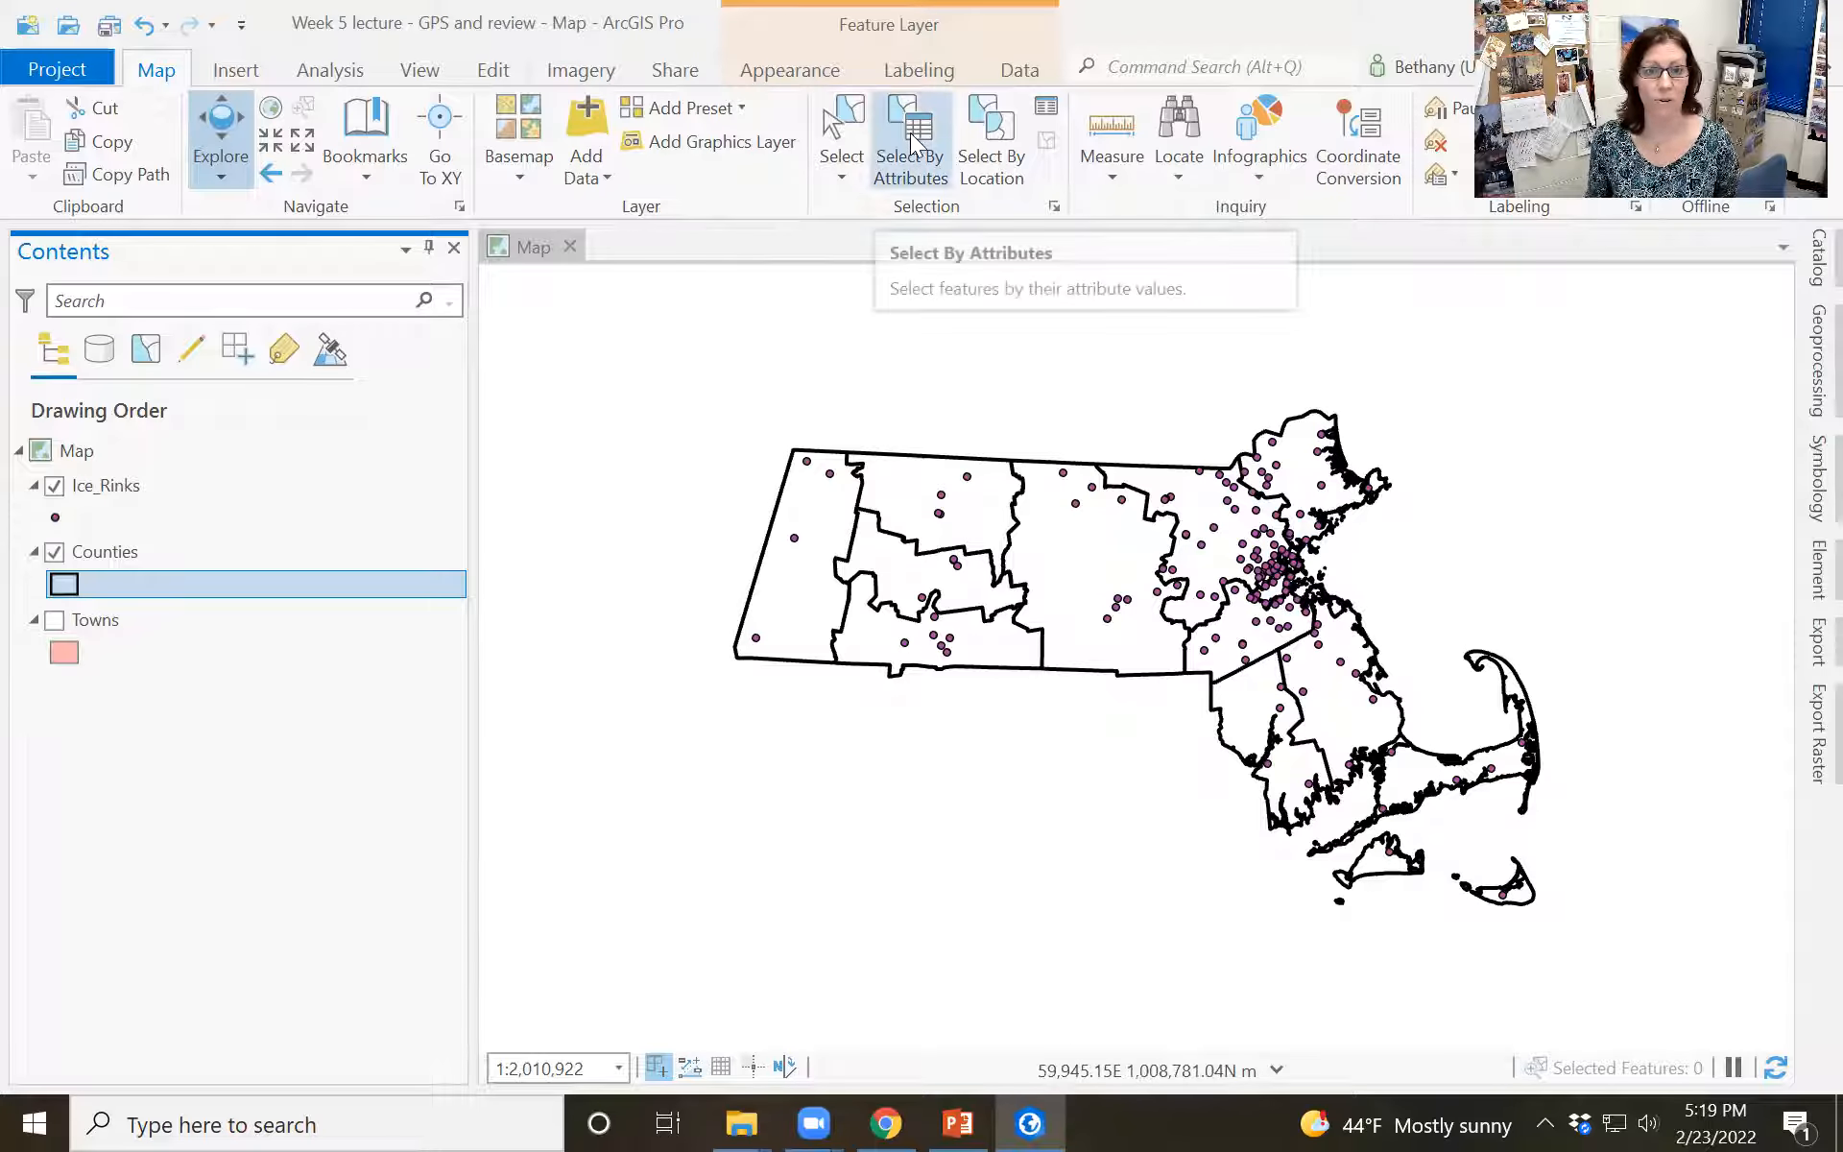
# Step: Examine the COUNTY field in the Counties attribute table, then close the table
pyautogui.rightClick(105, 552)
pyautogui.click(182, 540)
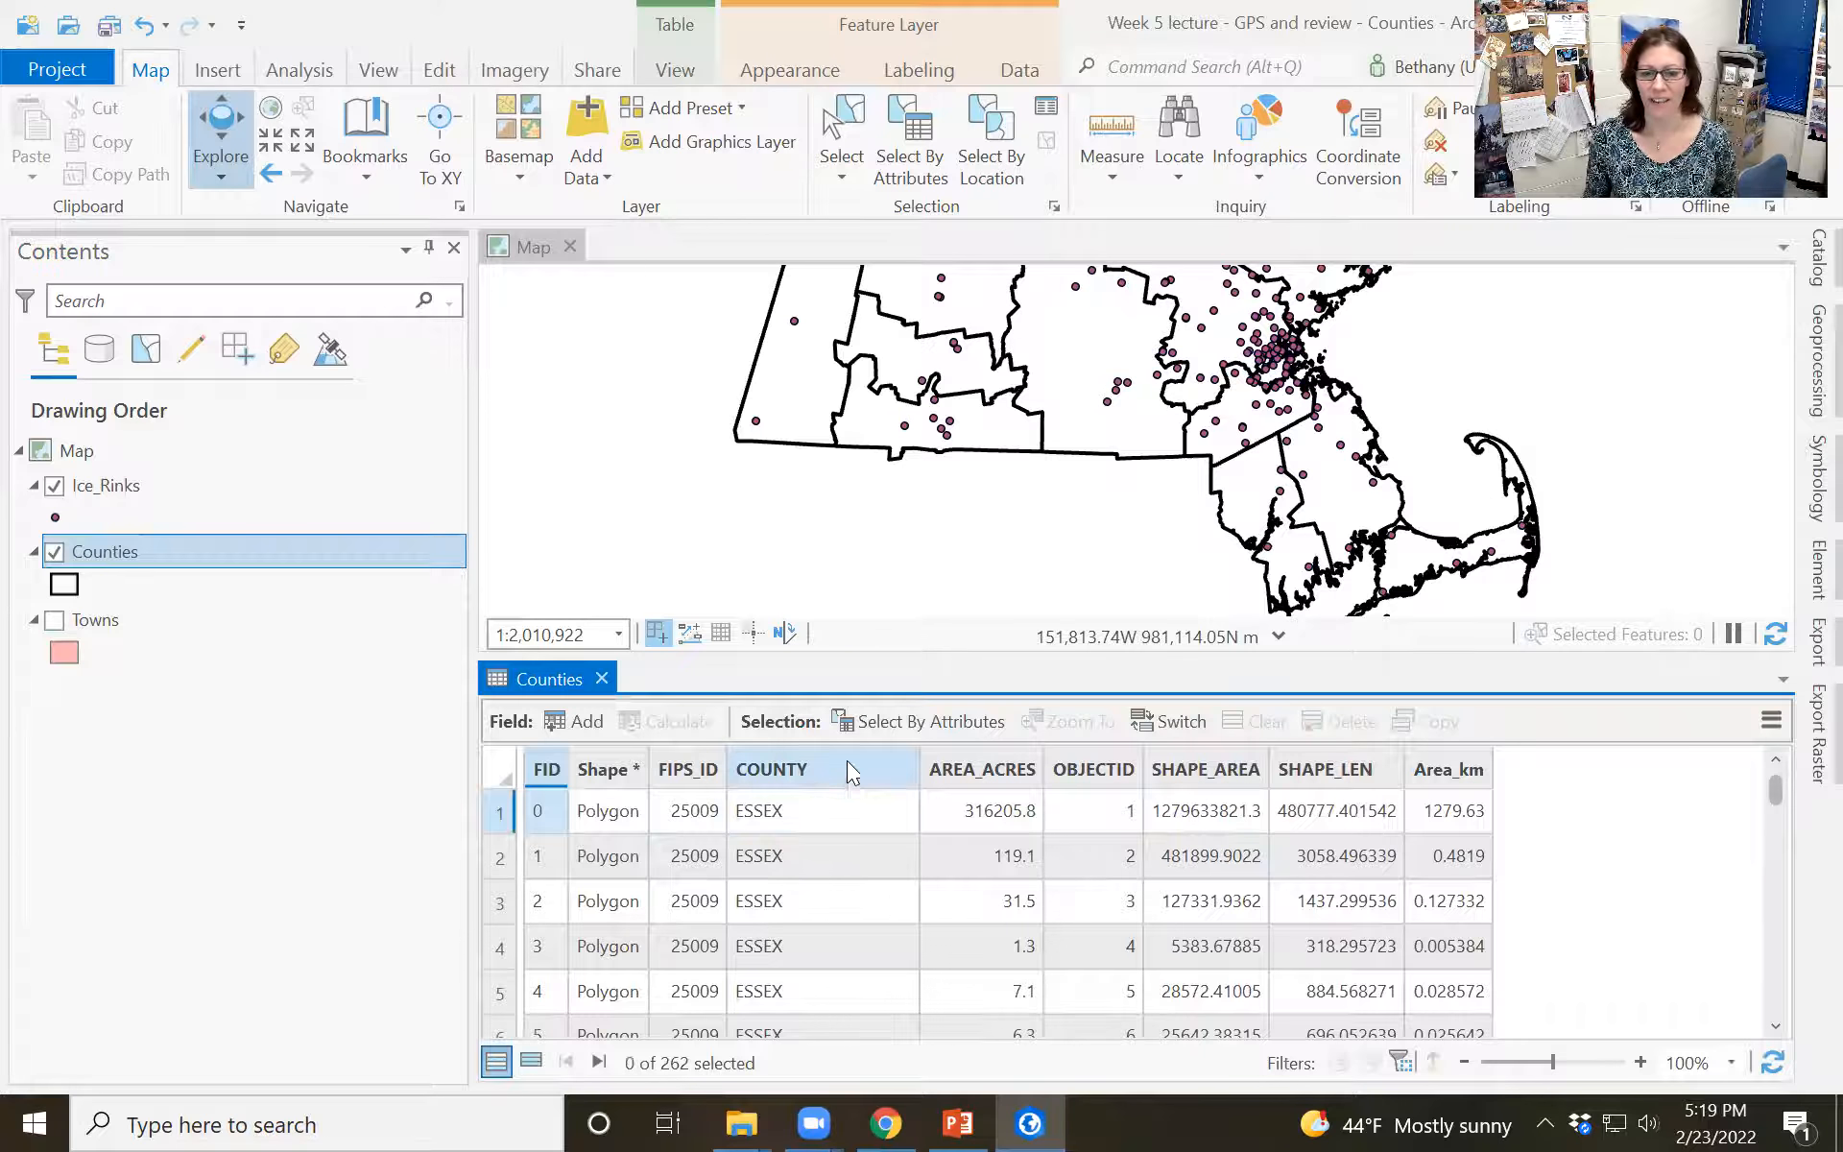
pyautogui.moveTo(847, 760)
pyautogui.scroll(-4, 812, 872)
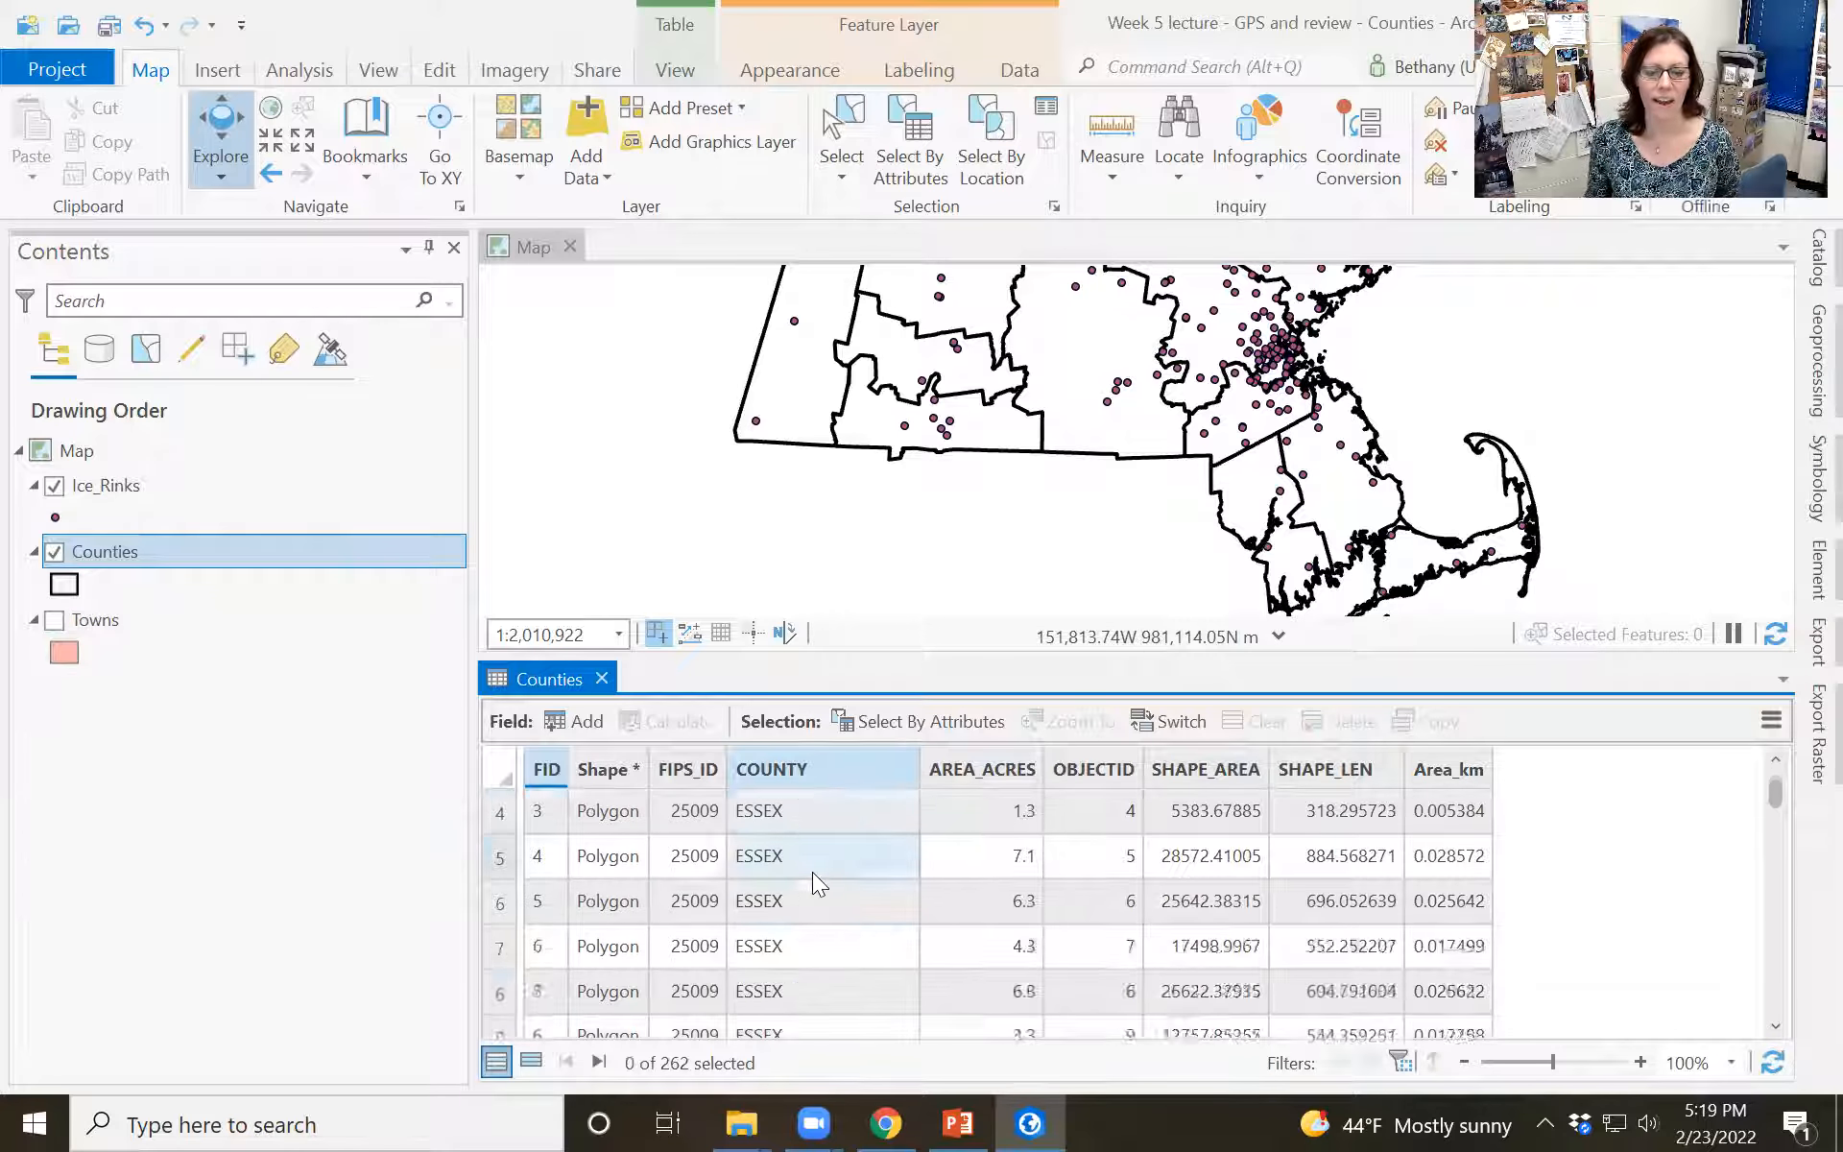
pyautogui.scroll(-1, 812, 871)
pyautogui.scroll(5, 833, 856)
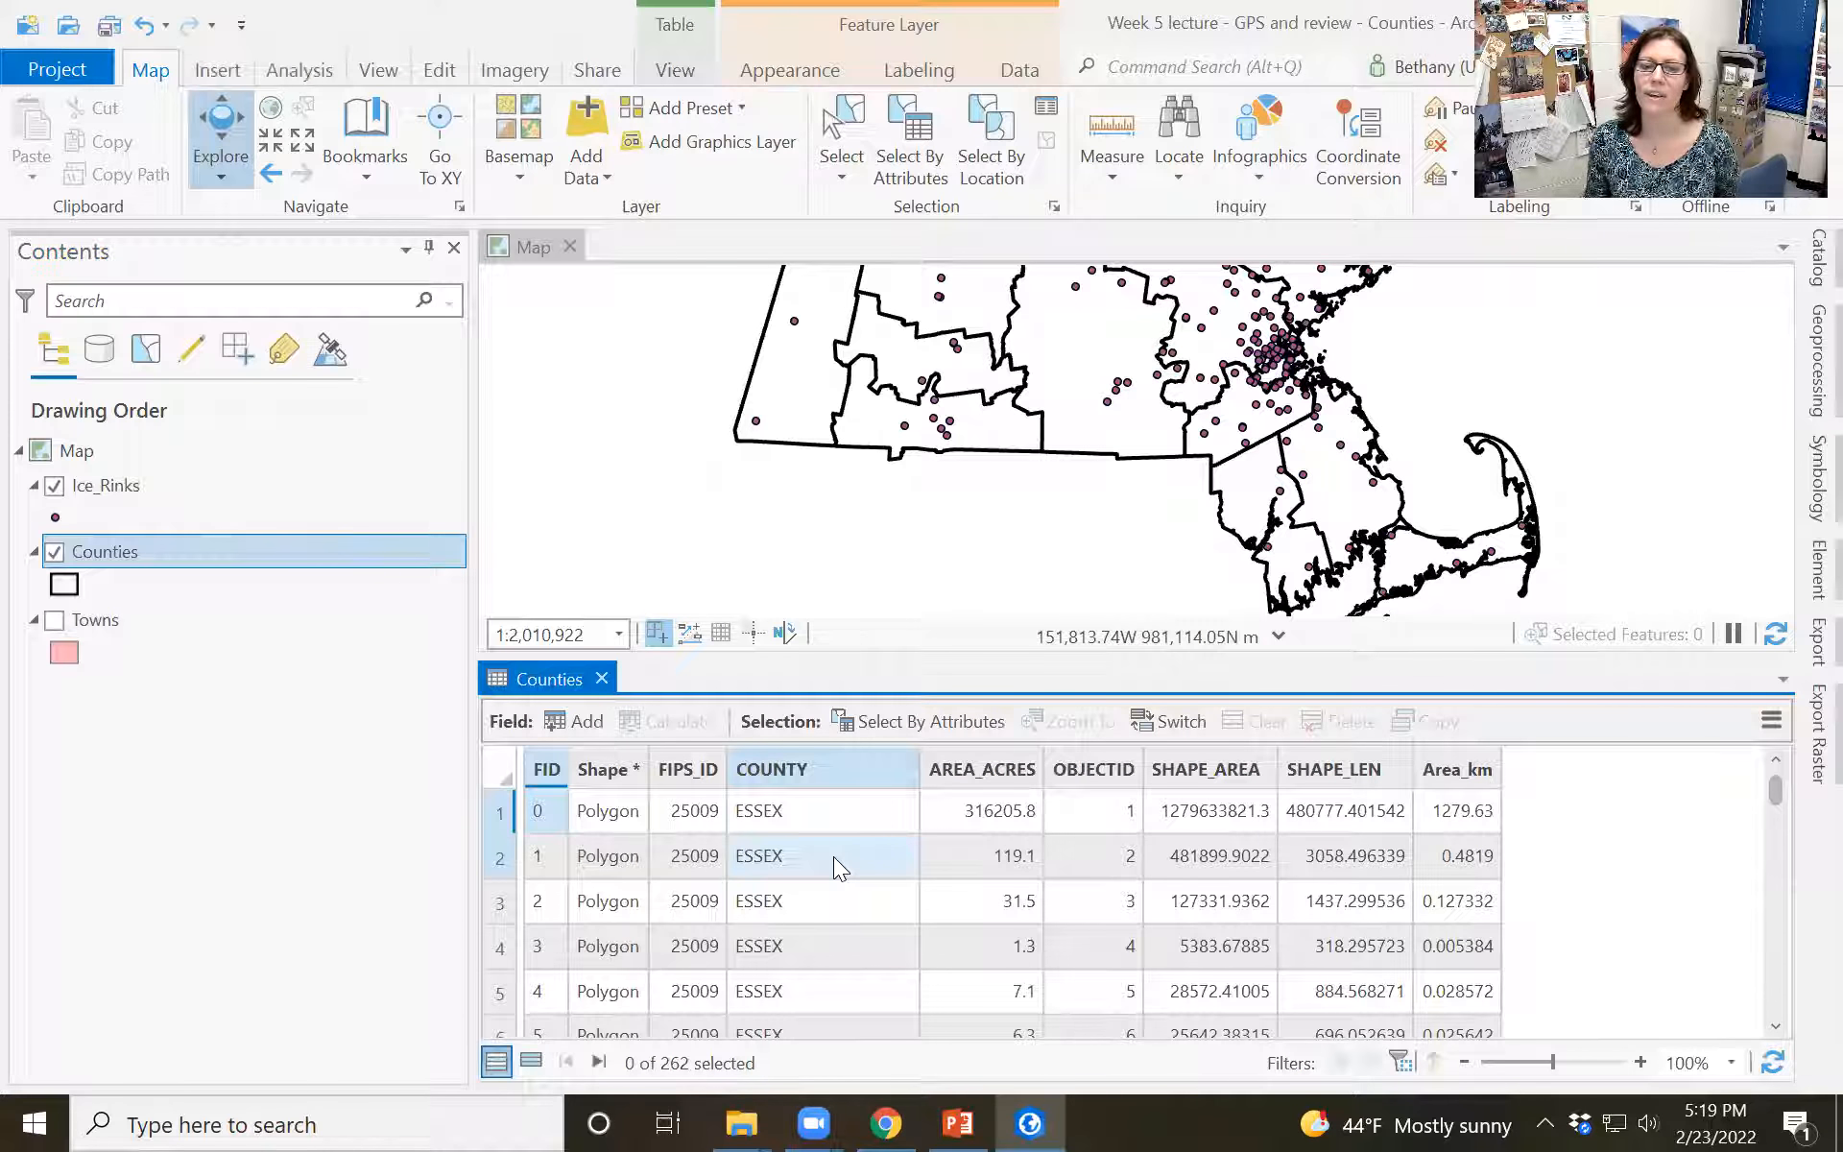
pyautogui.click(601, 679)
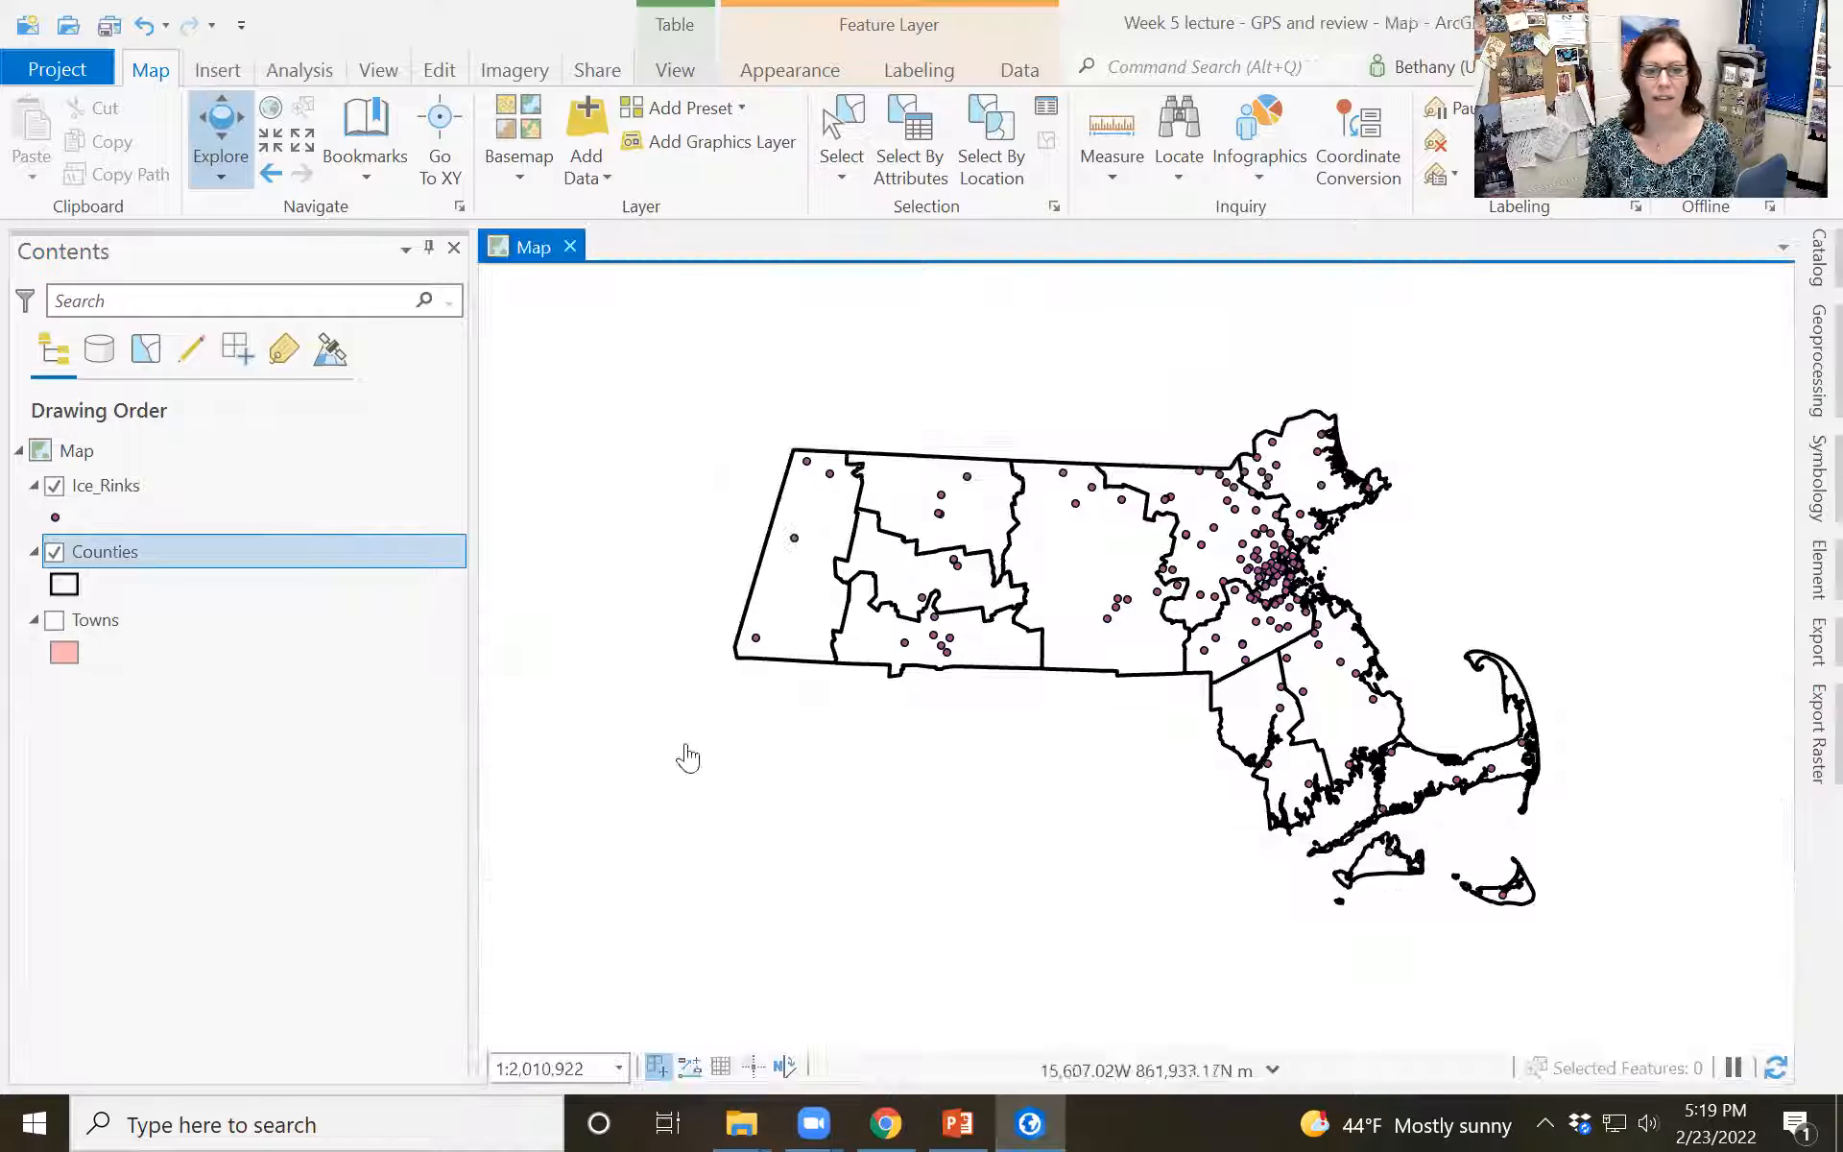
# Step: Select the Counties features by attributes where COUNTY is equal to MIDDLESEX, as a new selection
pyautogui.click(921, 128)
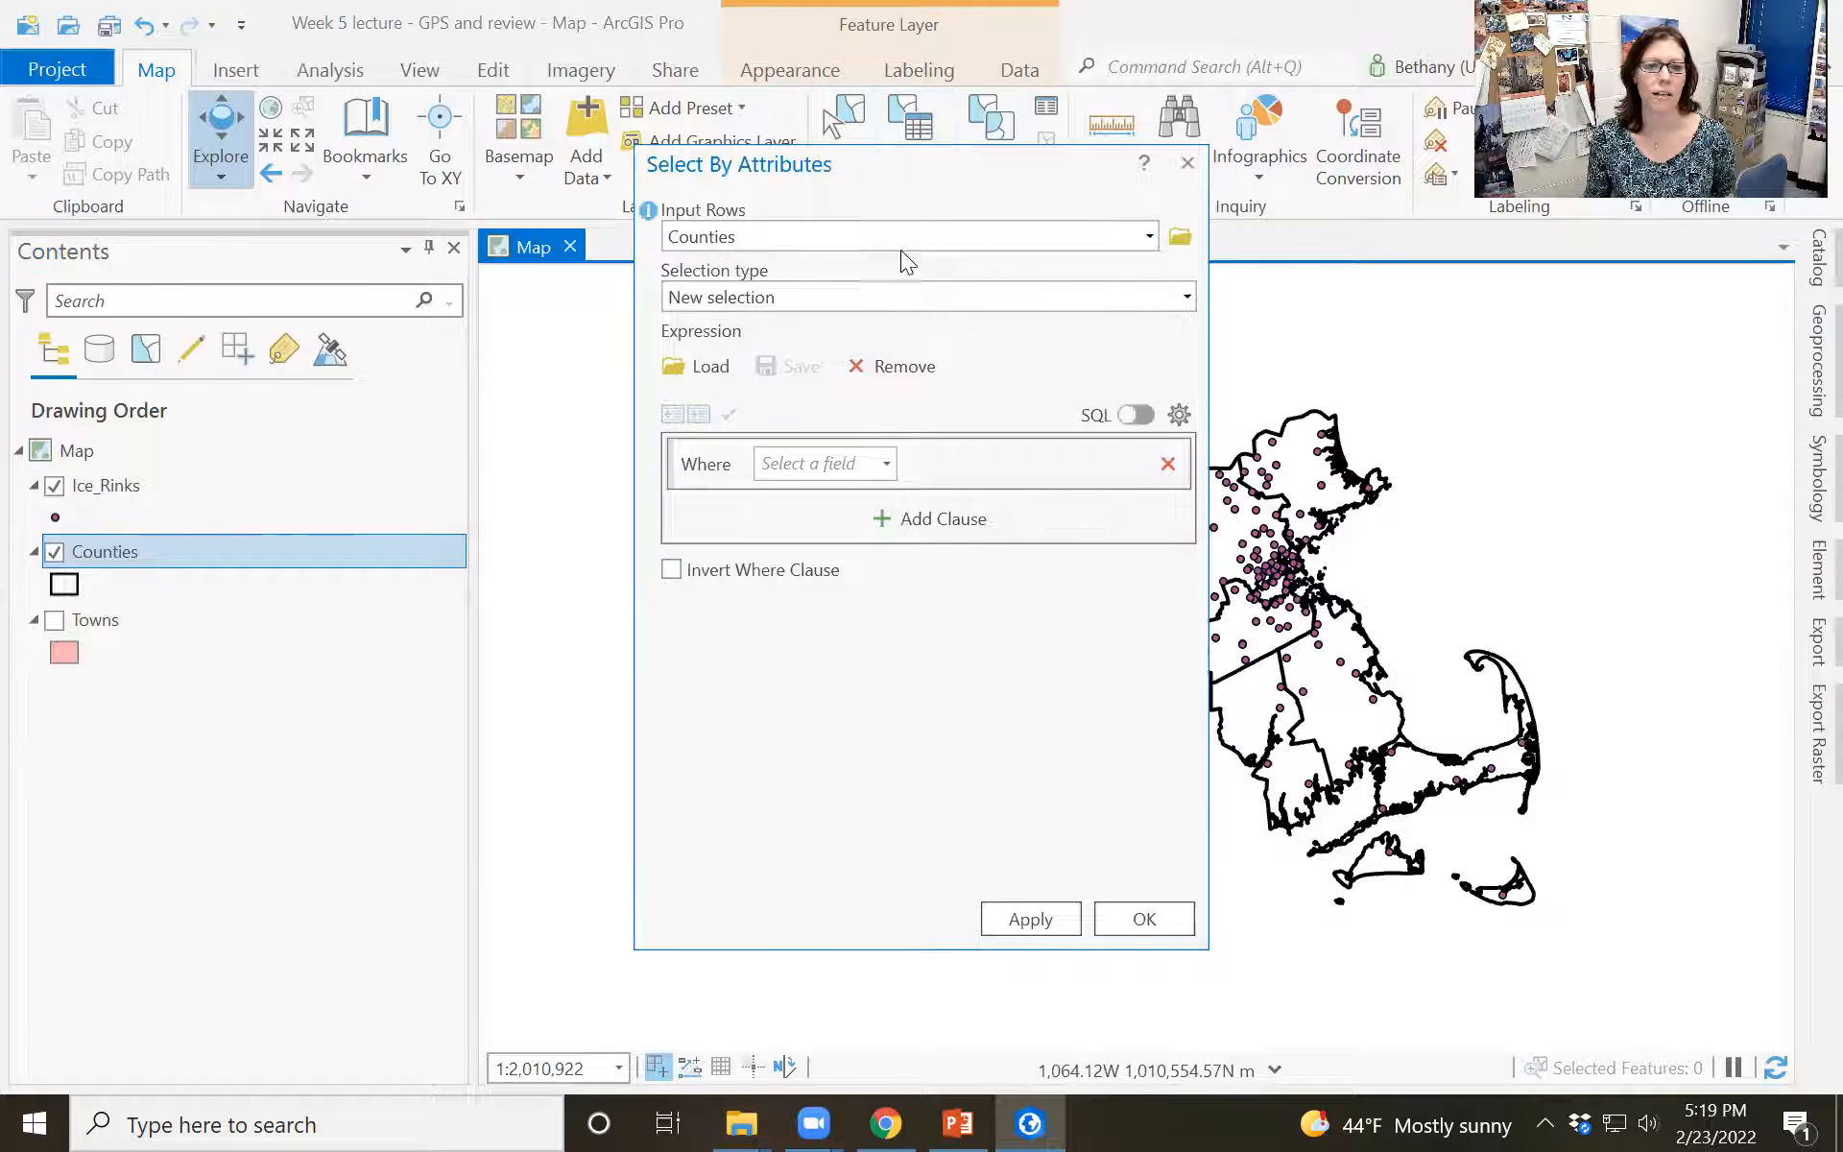
pyautogui.click(883, 464)
pyautogui.click(798, 544)
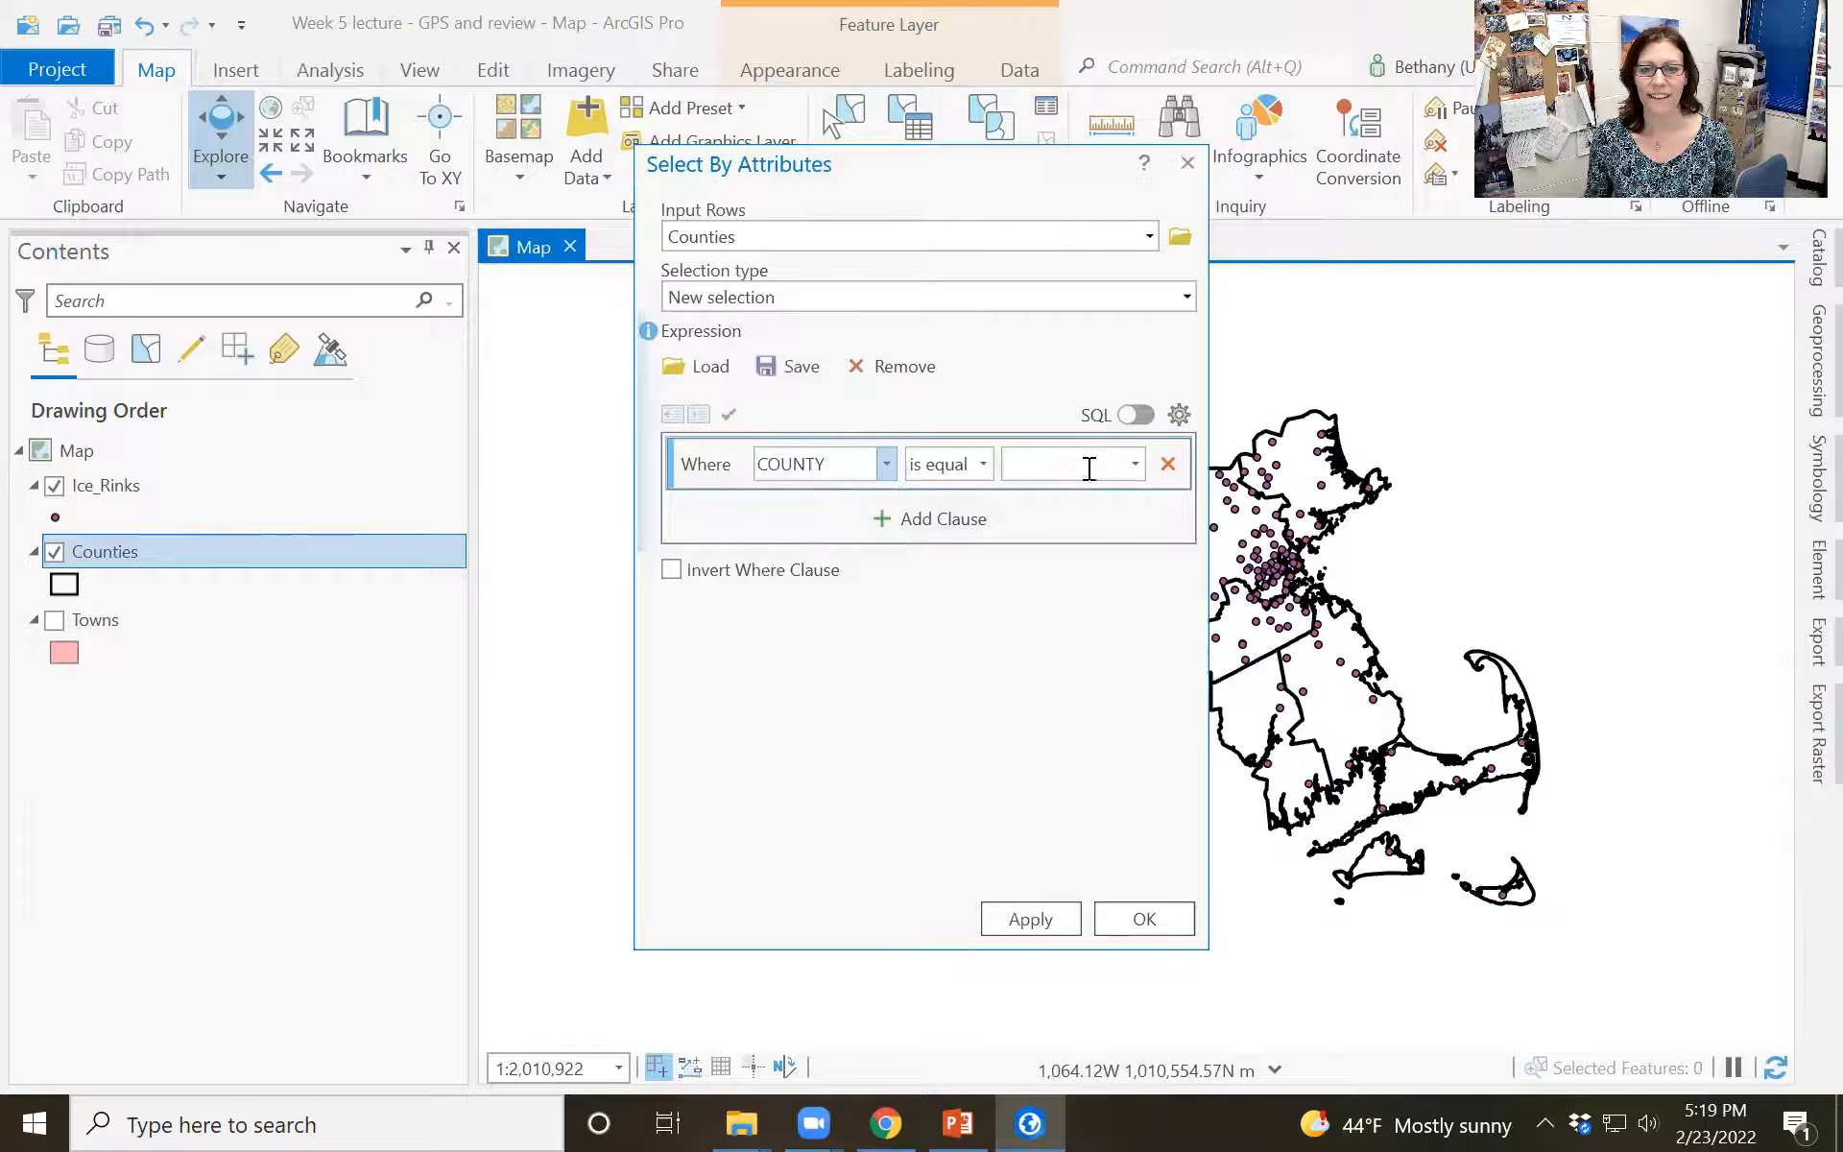
pyautogui.click(1136, 463)
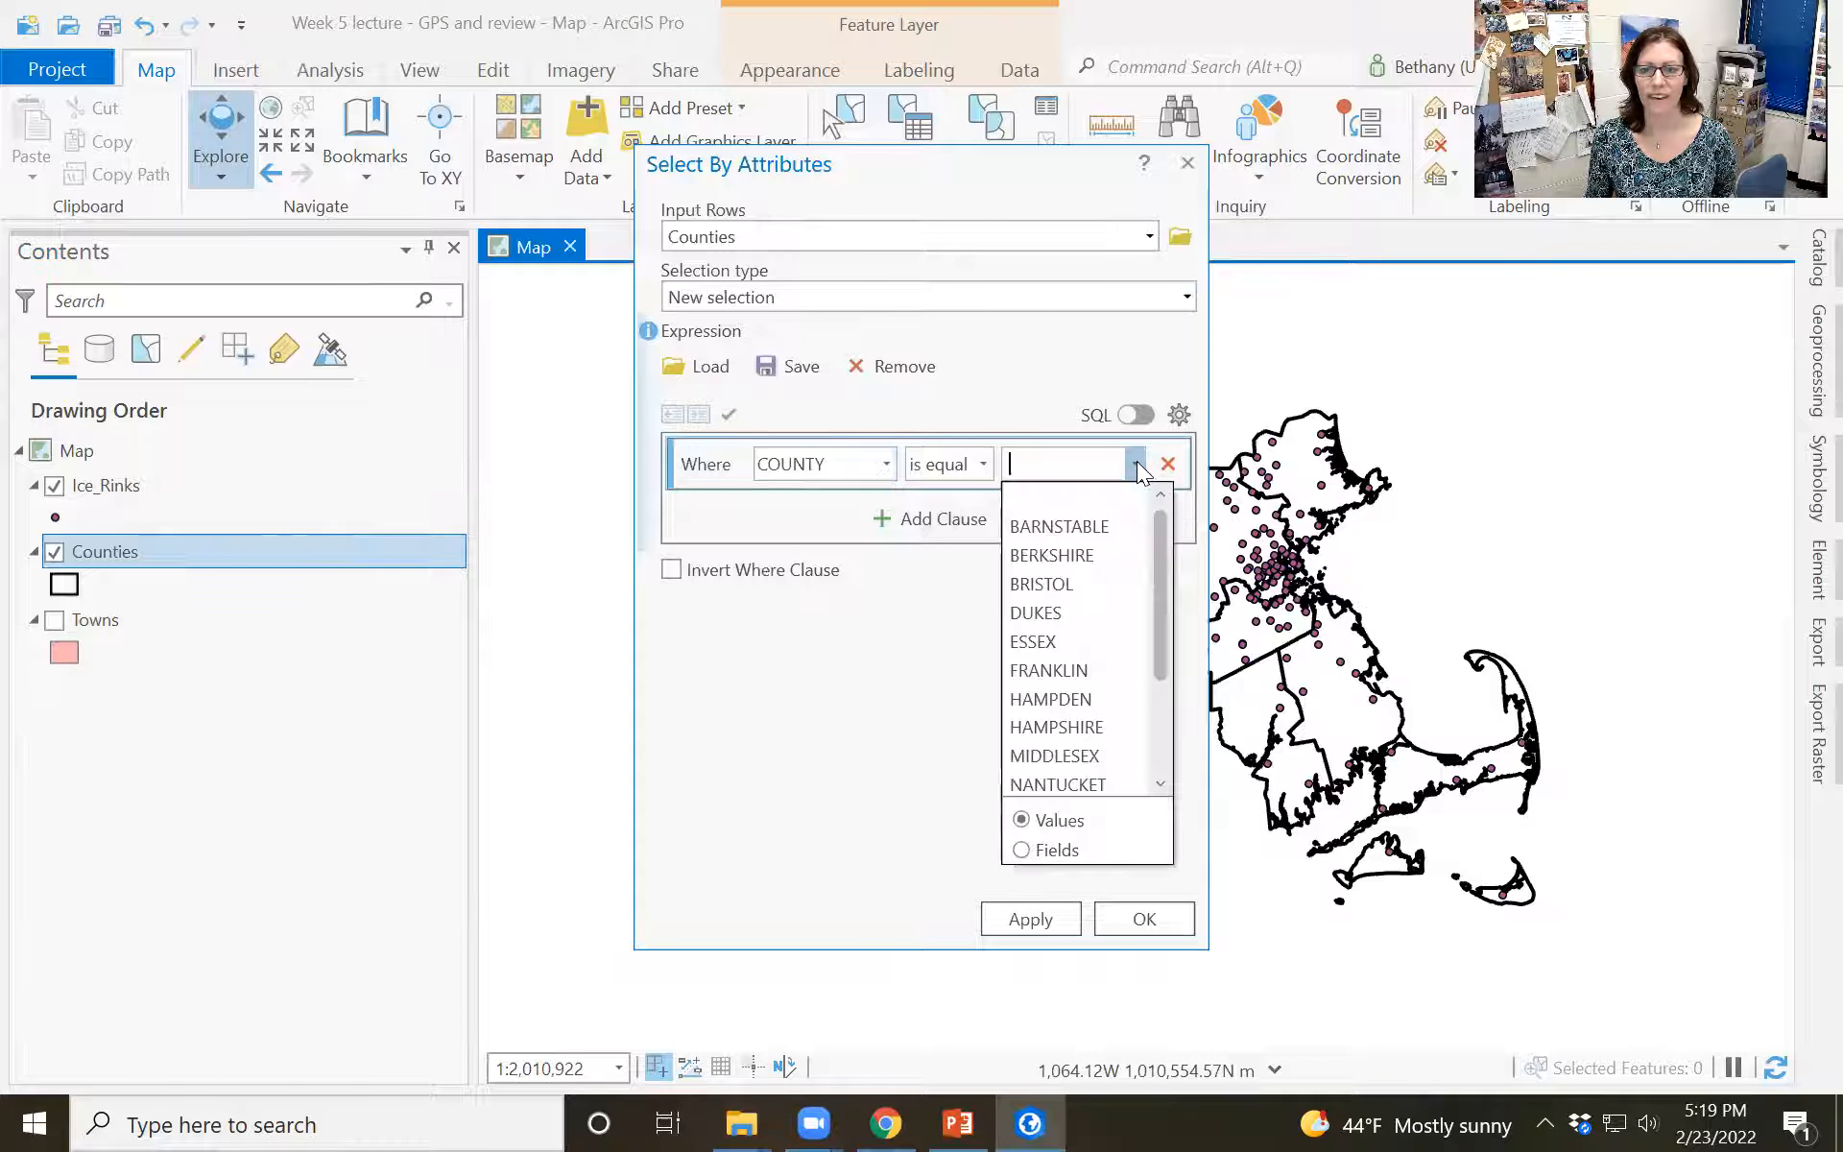
pyautogui.click(1063, 755)
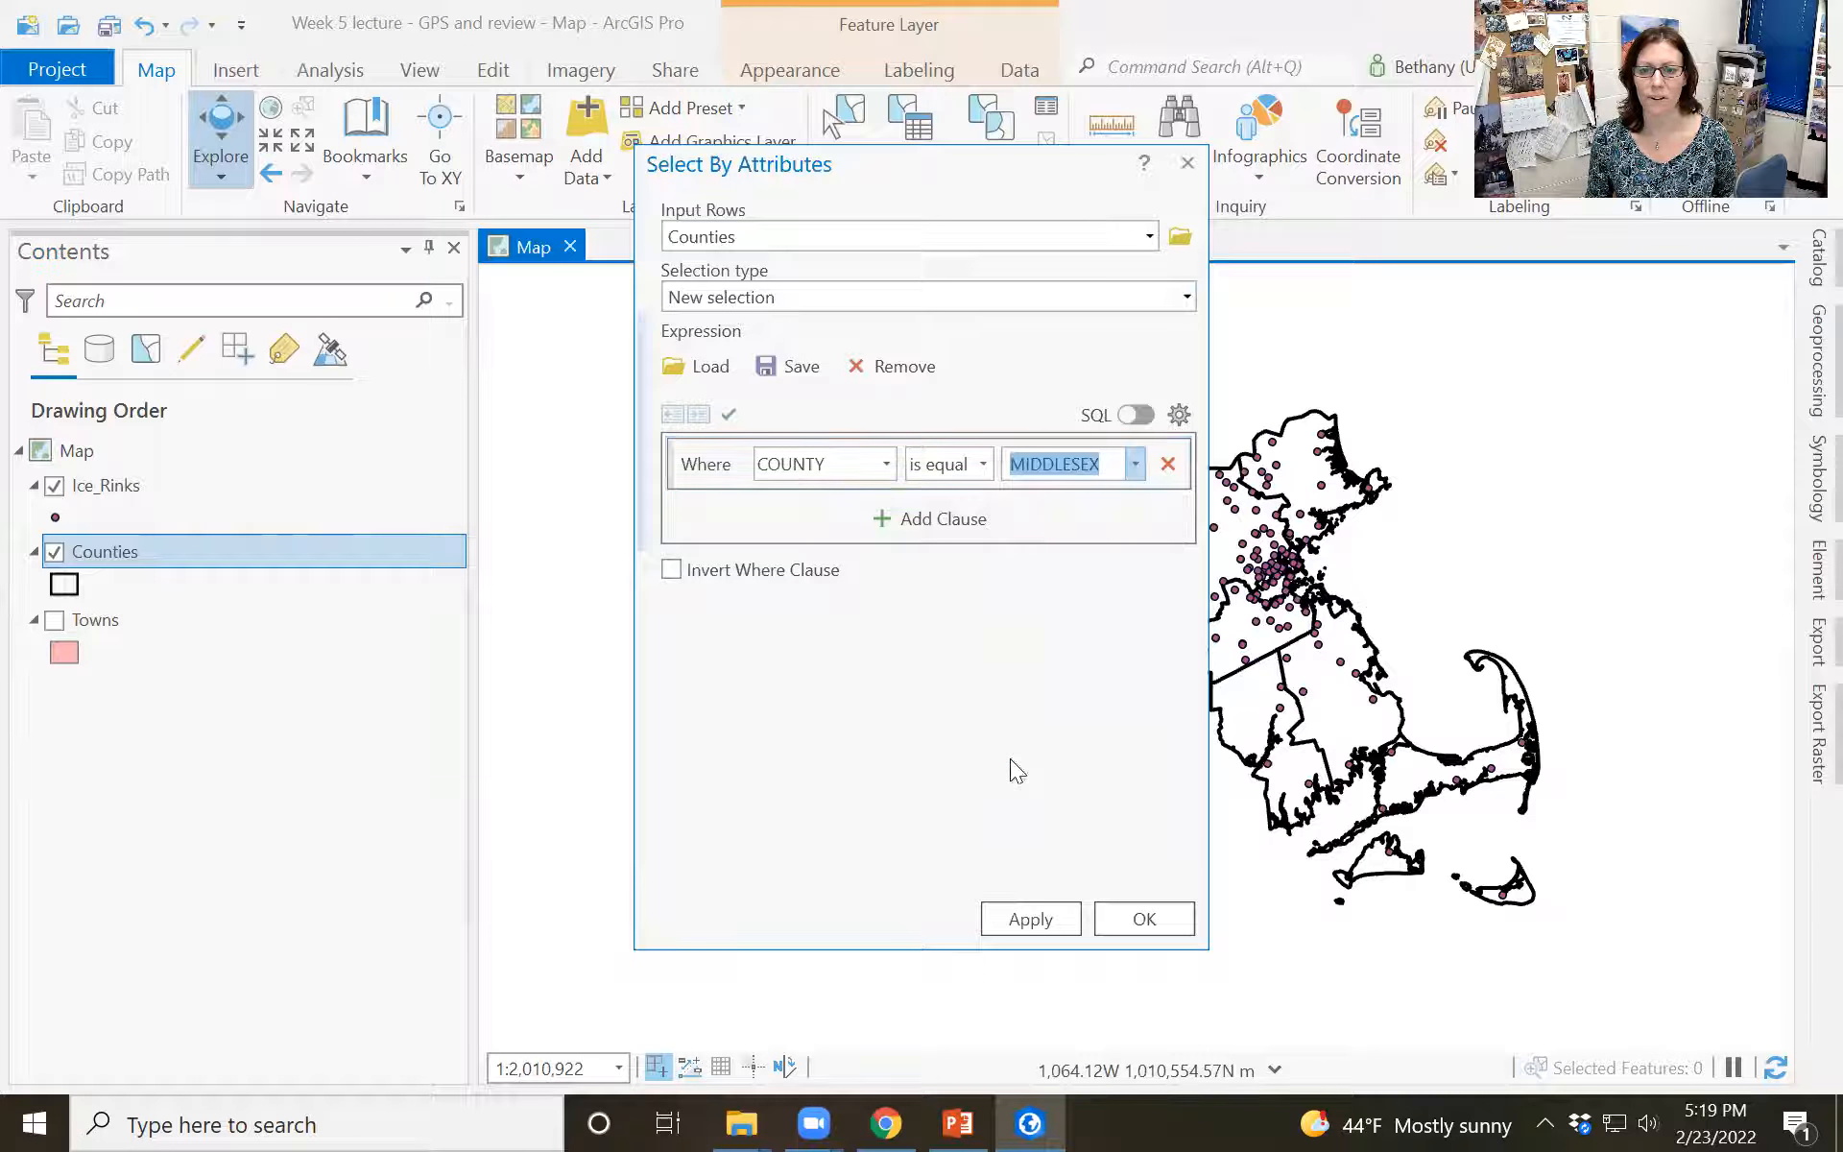
pyautogui.click(1144, 919)
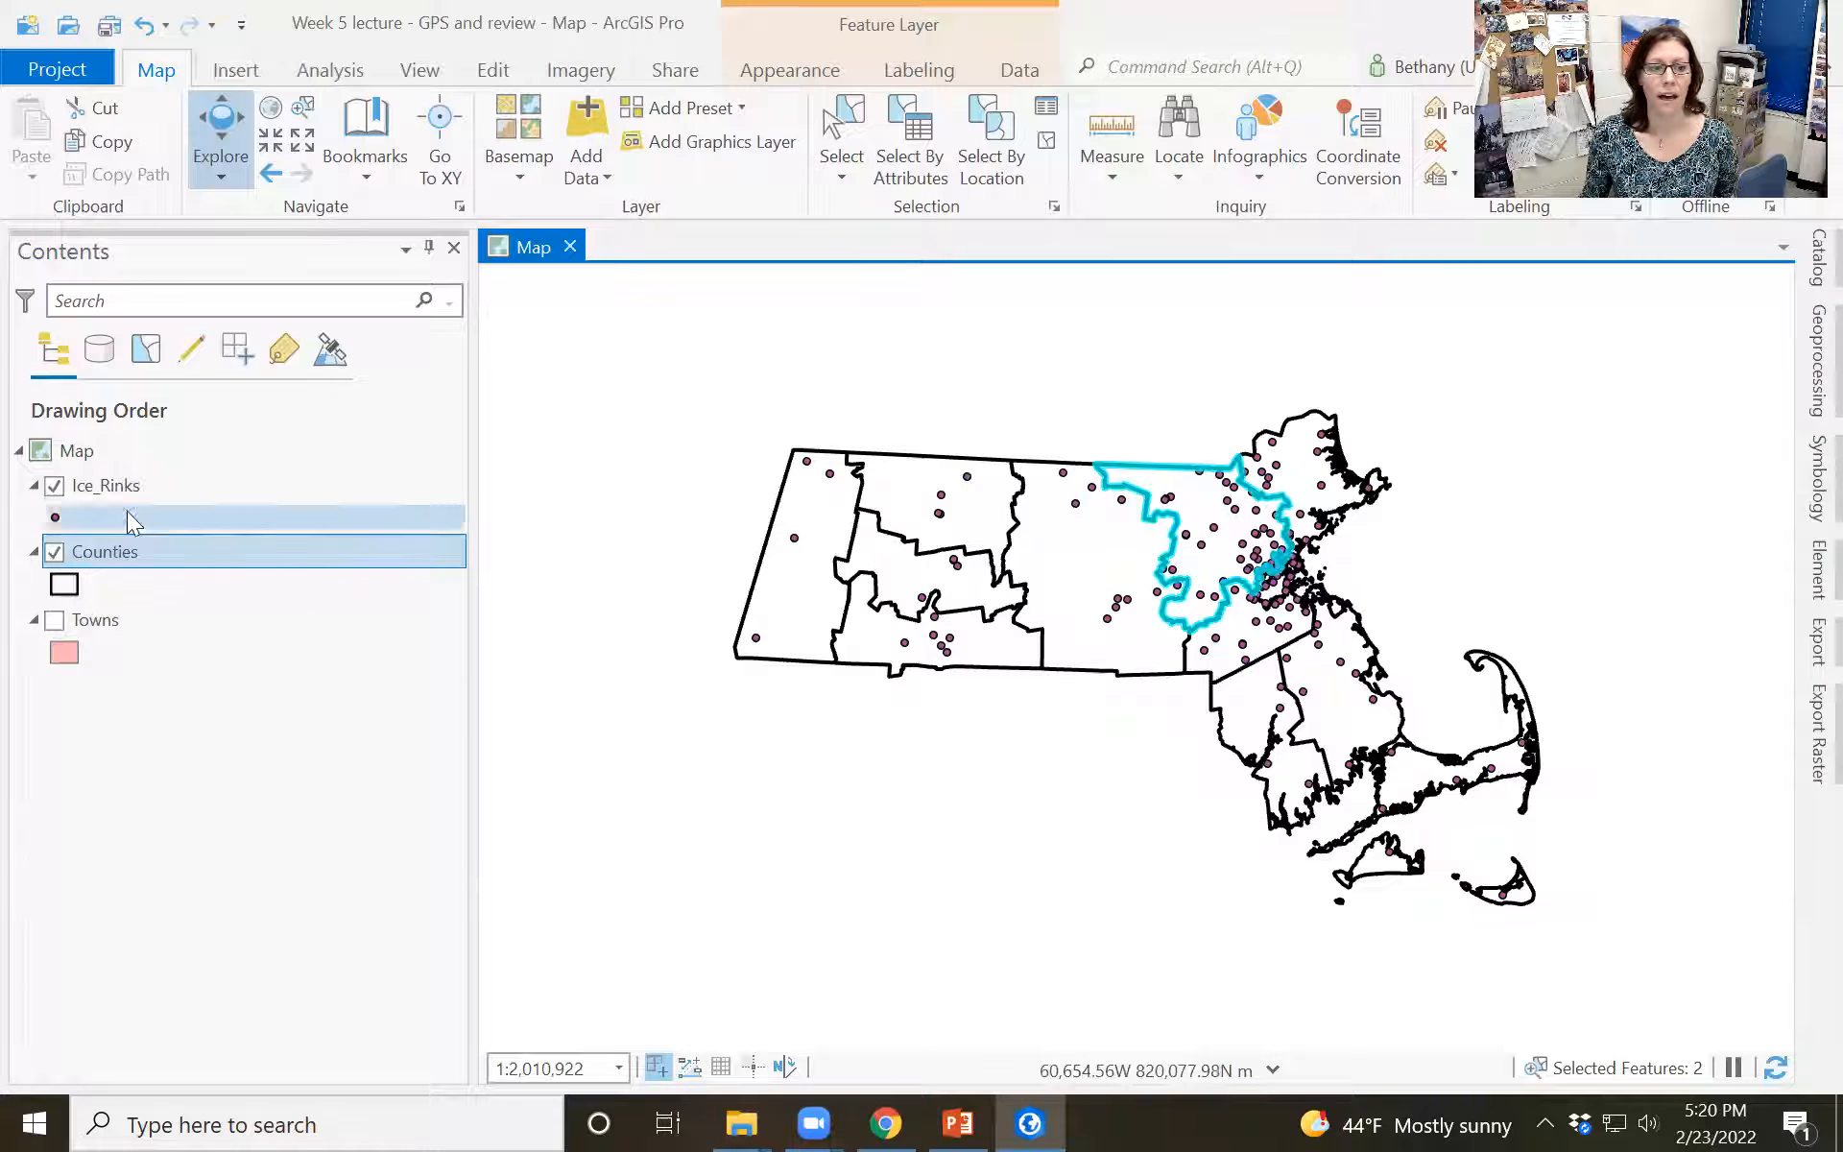
# Step: Check the Ice_Rinks attribute table for a field that identifies the county, then close the table
pyautogui.click(94, 487)
pyautogui.rightClick(92, 483)
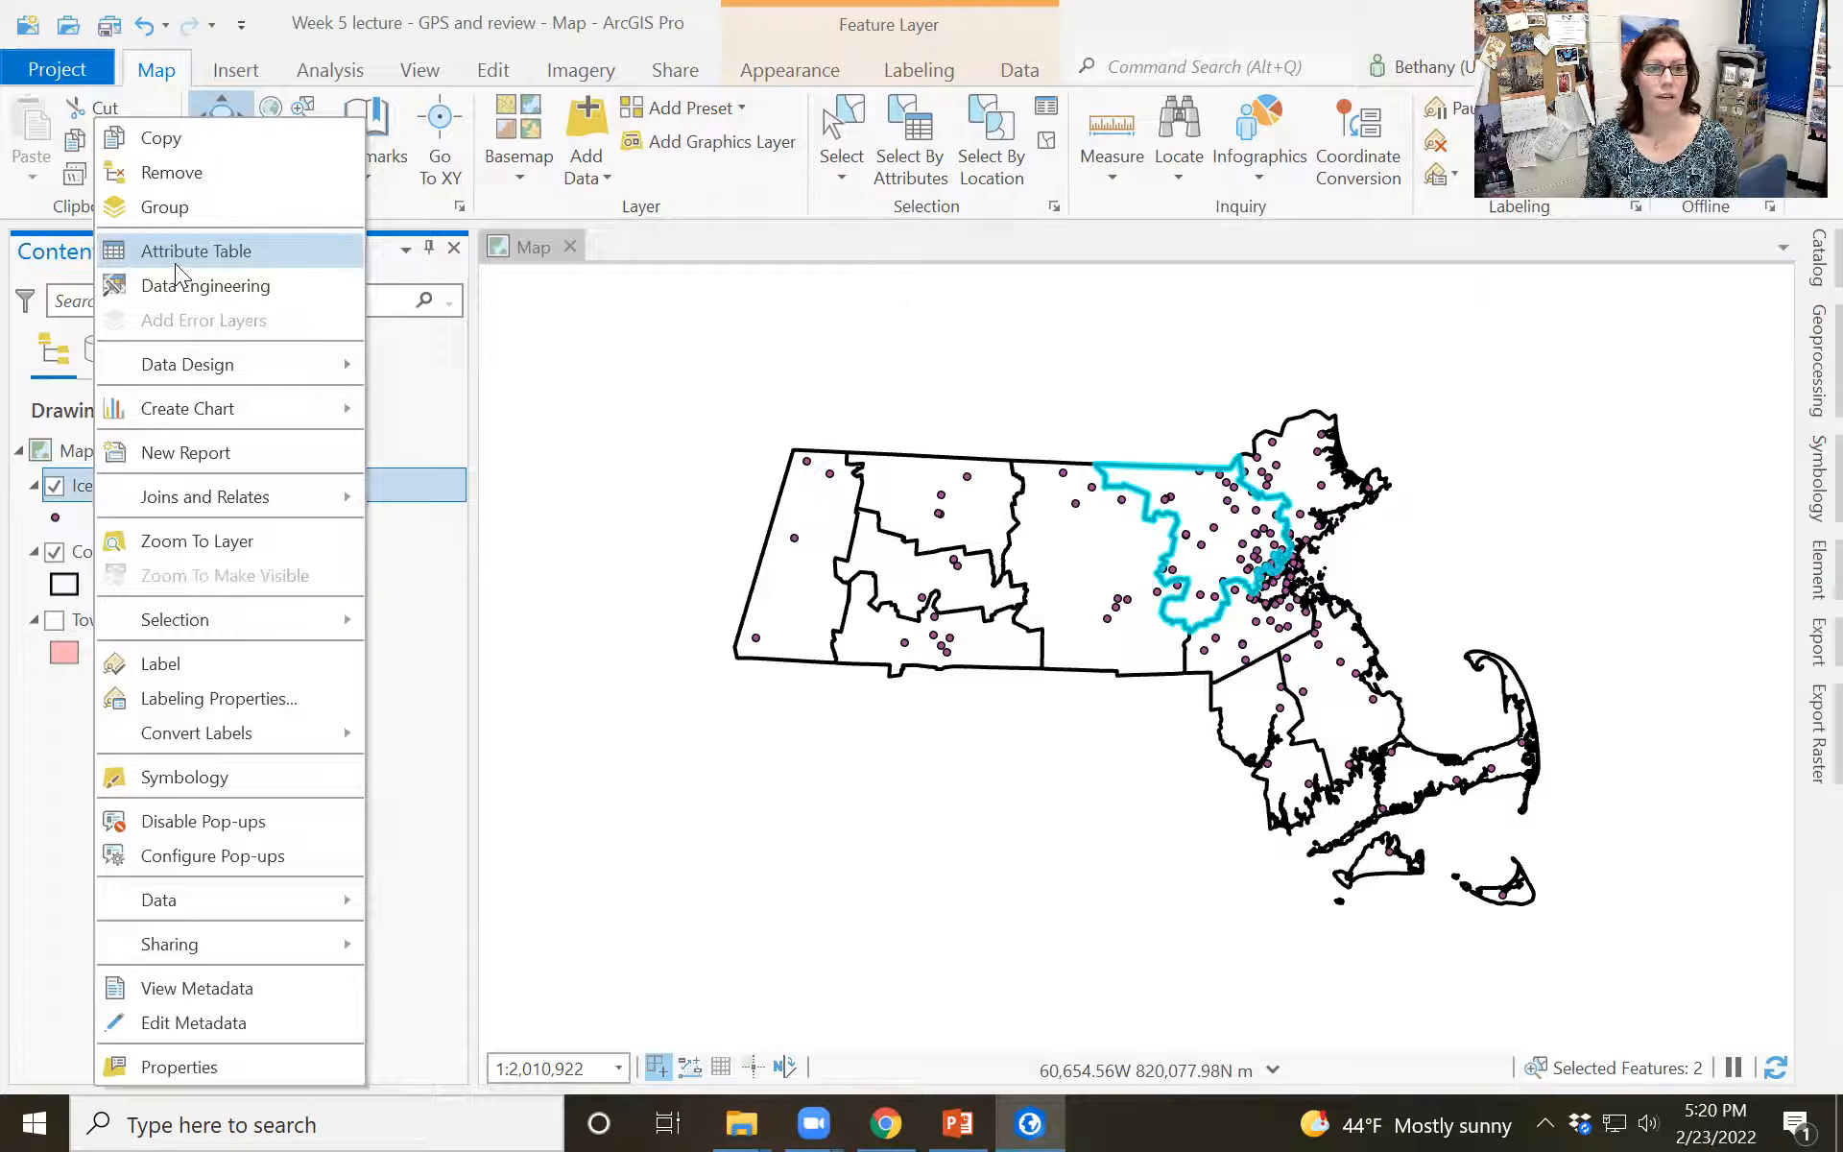
pyautogui.click(175, 263)
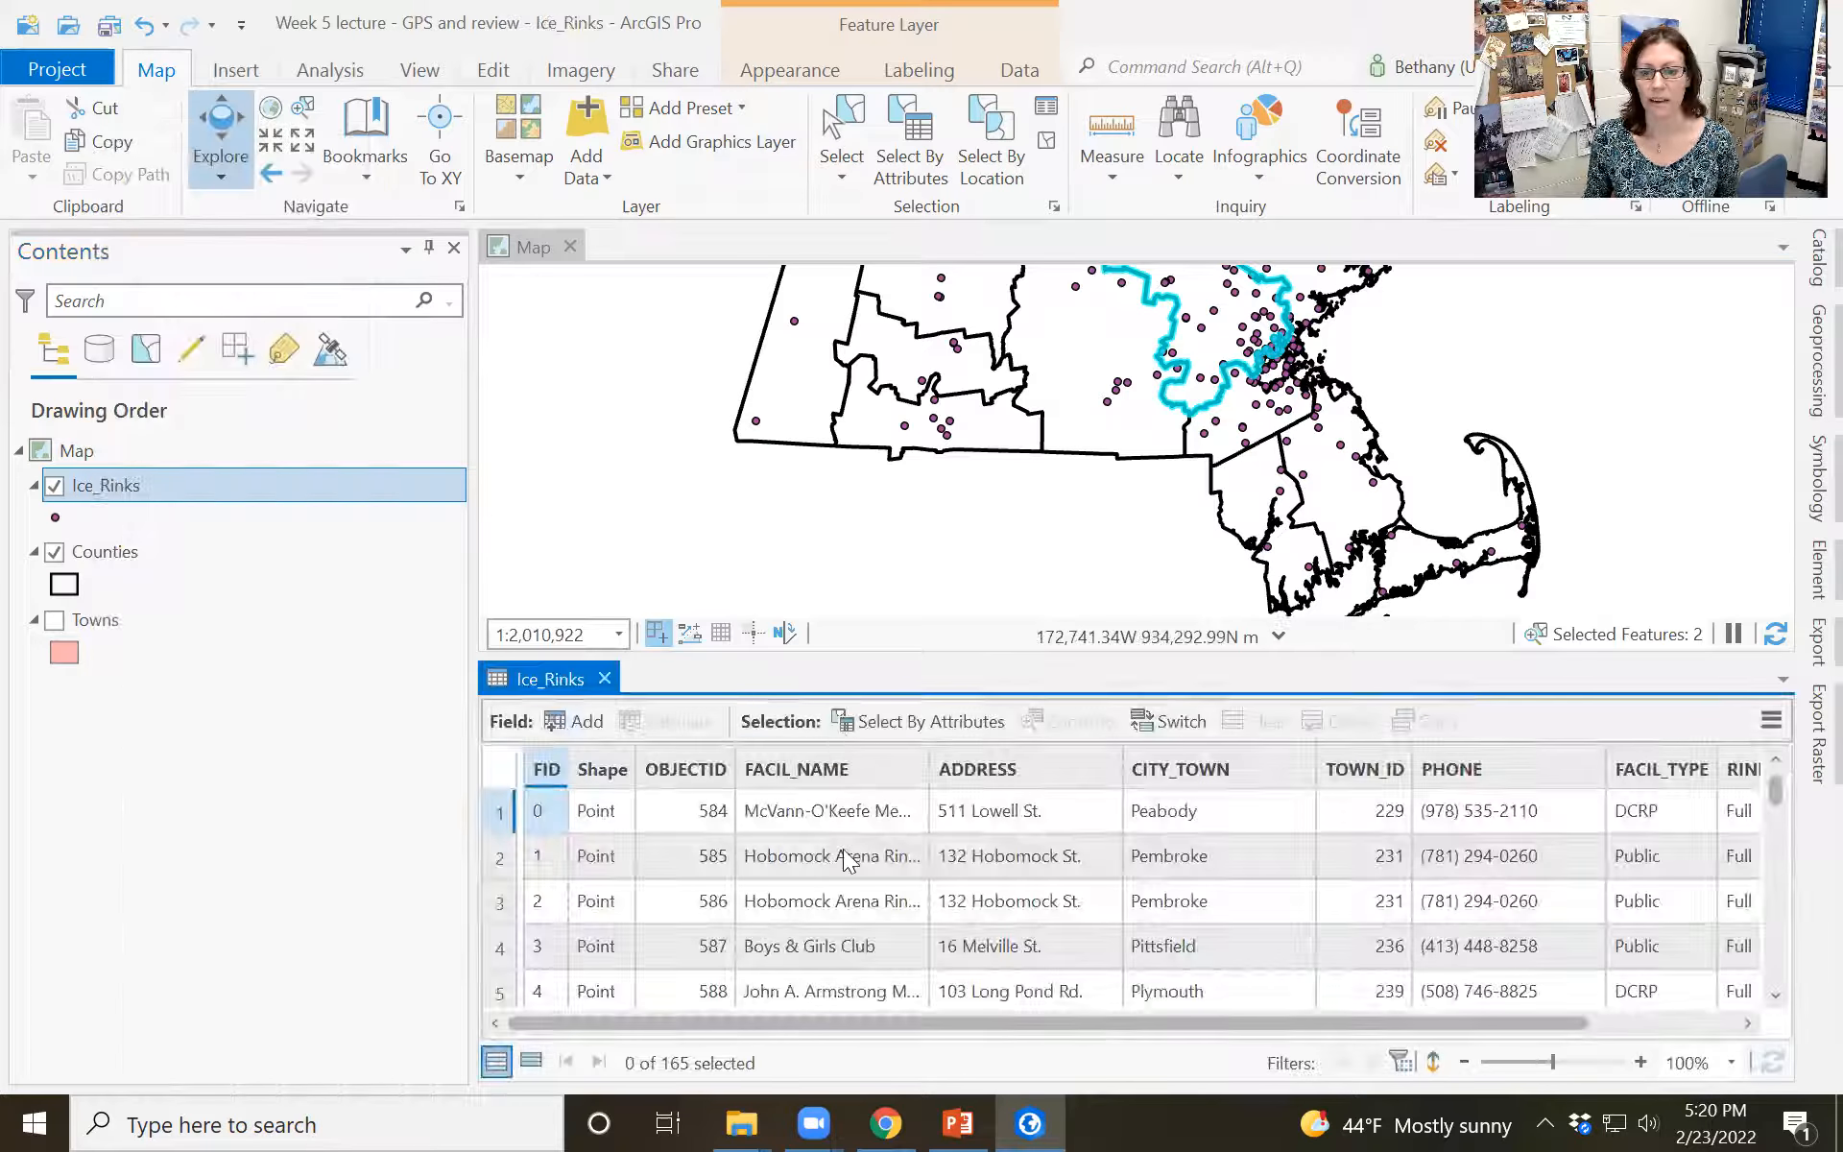
pyautogui.moveTo(931, 1021)
pyautogui.mouseDown()
pyautogui.moveTo(1142, 1022)
pyautogui.moveTo(918, 1023)
pyautogui.mouseUp()
pyautogui.click(604, 678)
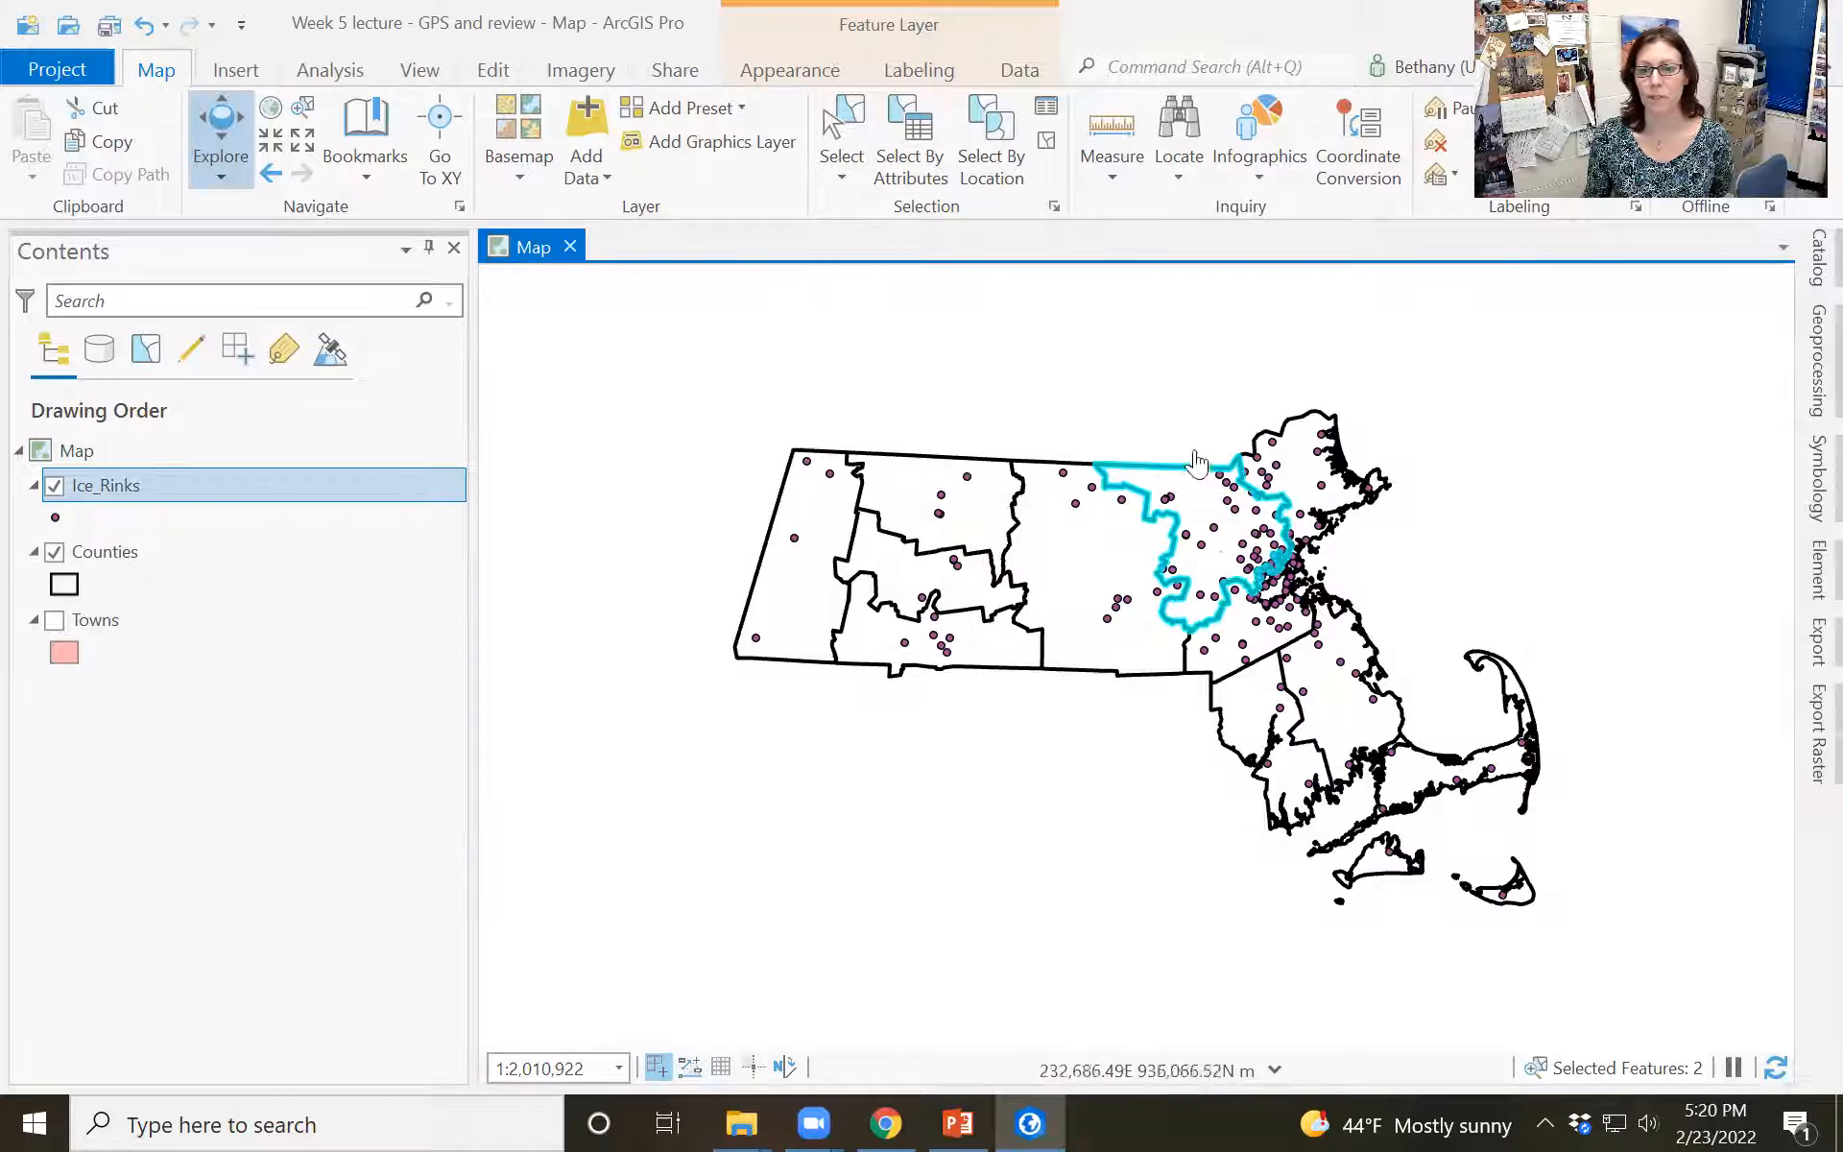
# Step: Select by location the Ice_Rinks features that intersect the selected Counties features, as a new selection
pyautogui.click(994, 123)
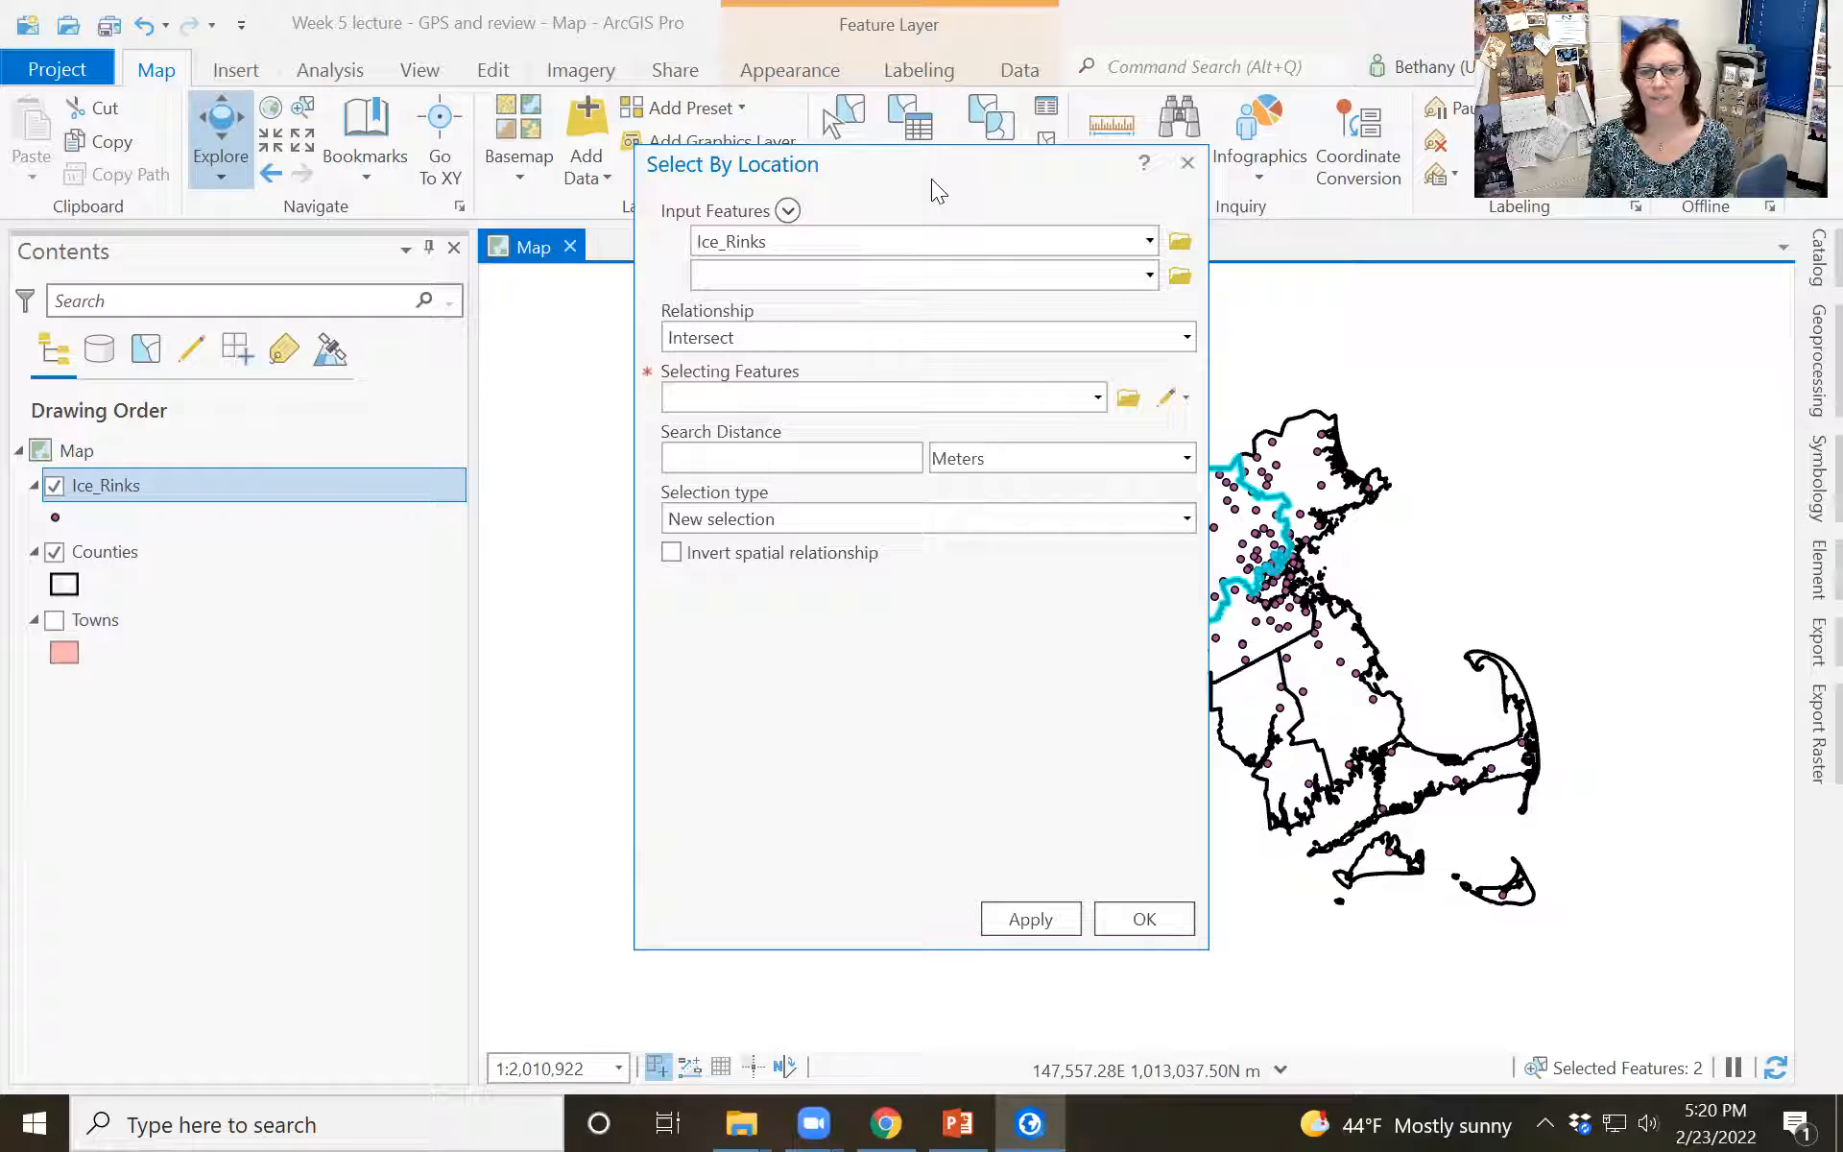
pyautogui.click(1097, 398)
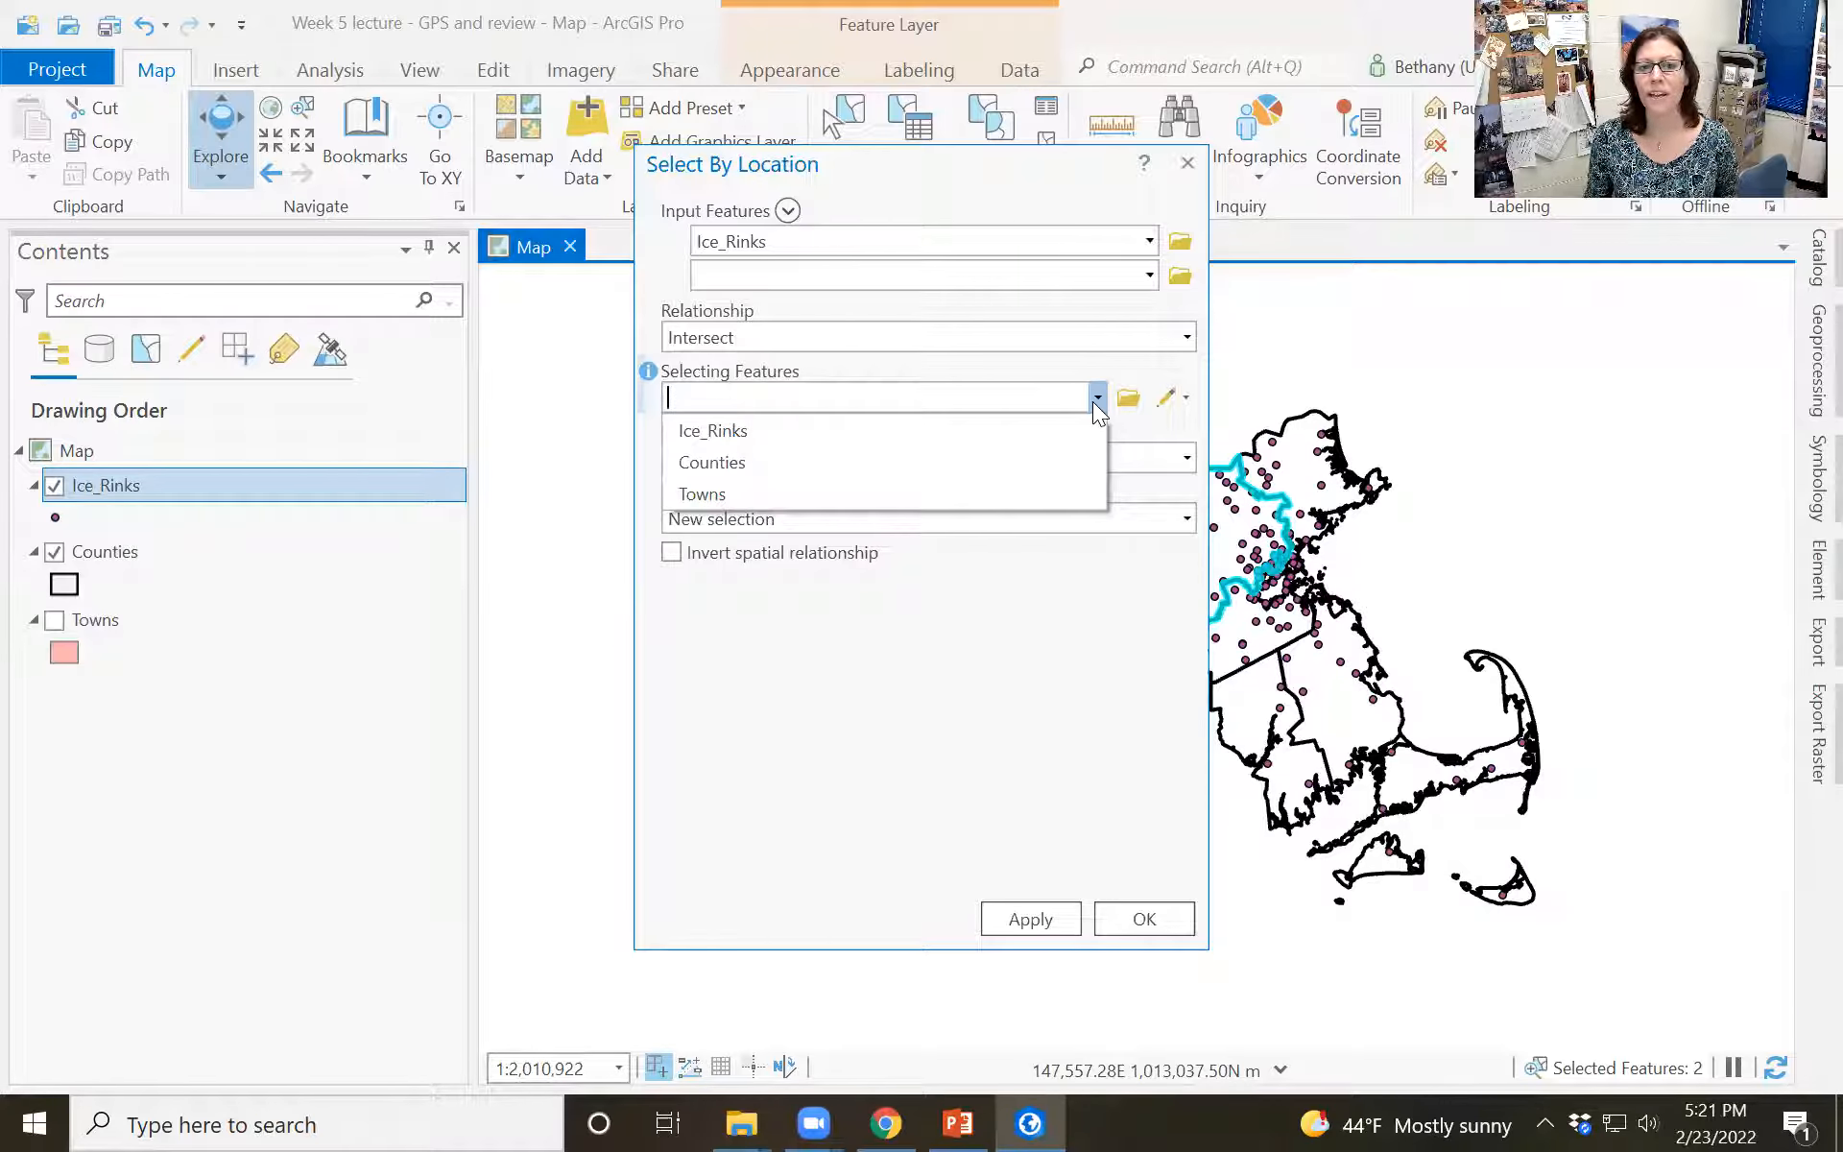
pyautogui.click(773, 462)
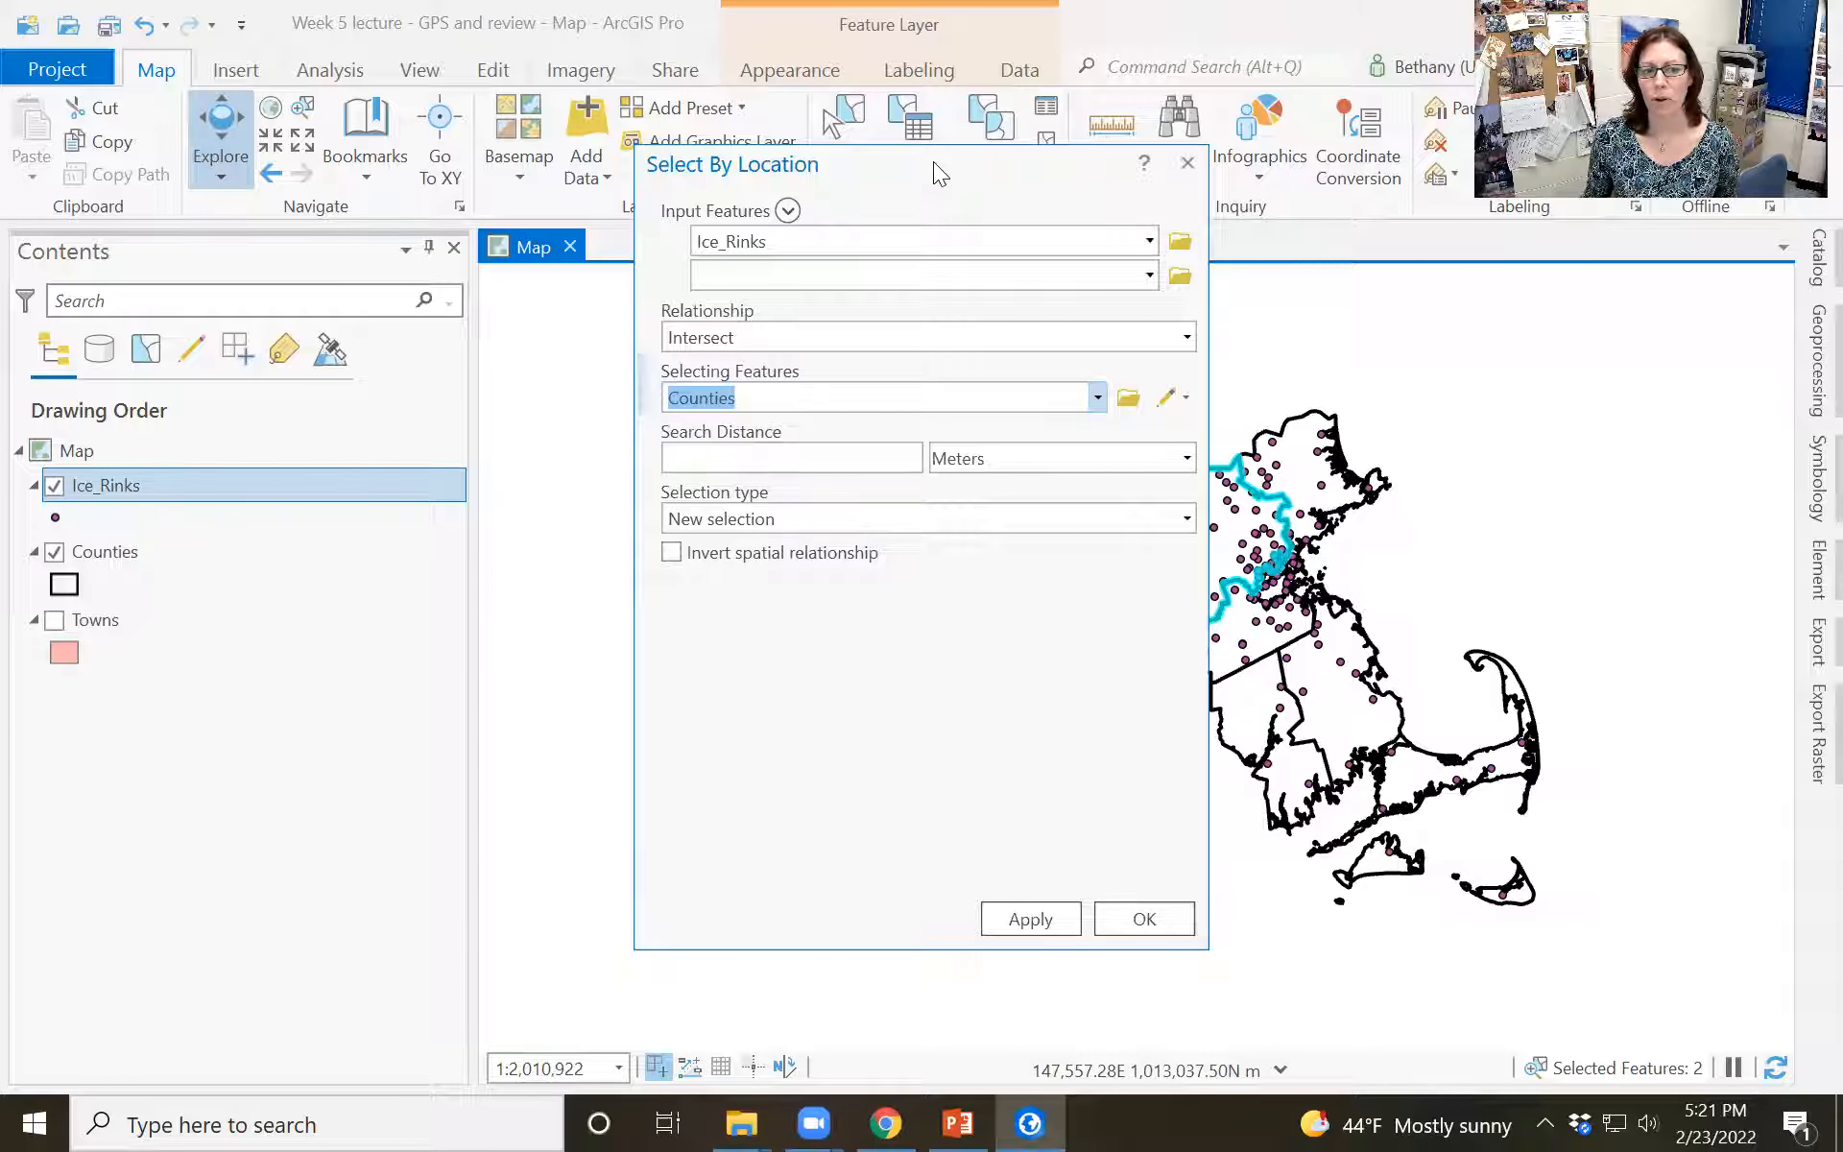
pyautogui.moveTo(933, 161); pyautogui.dragTo(597, 132)
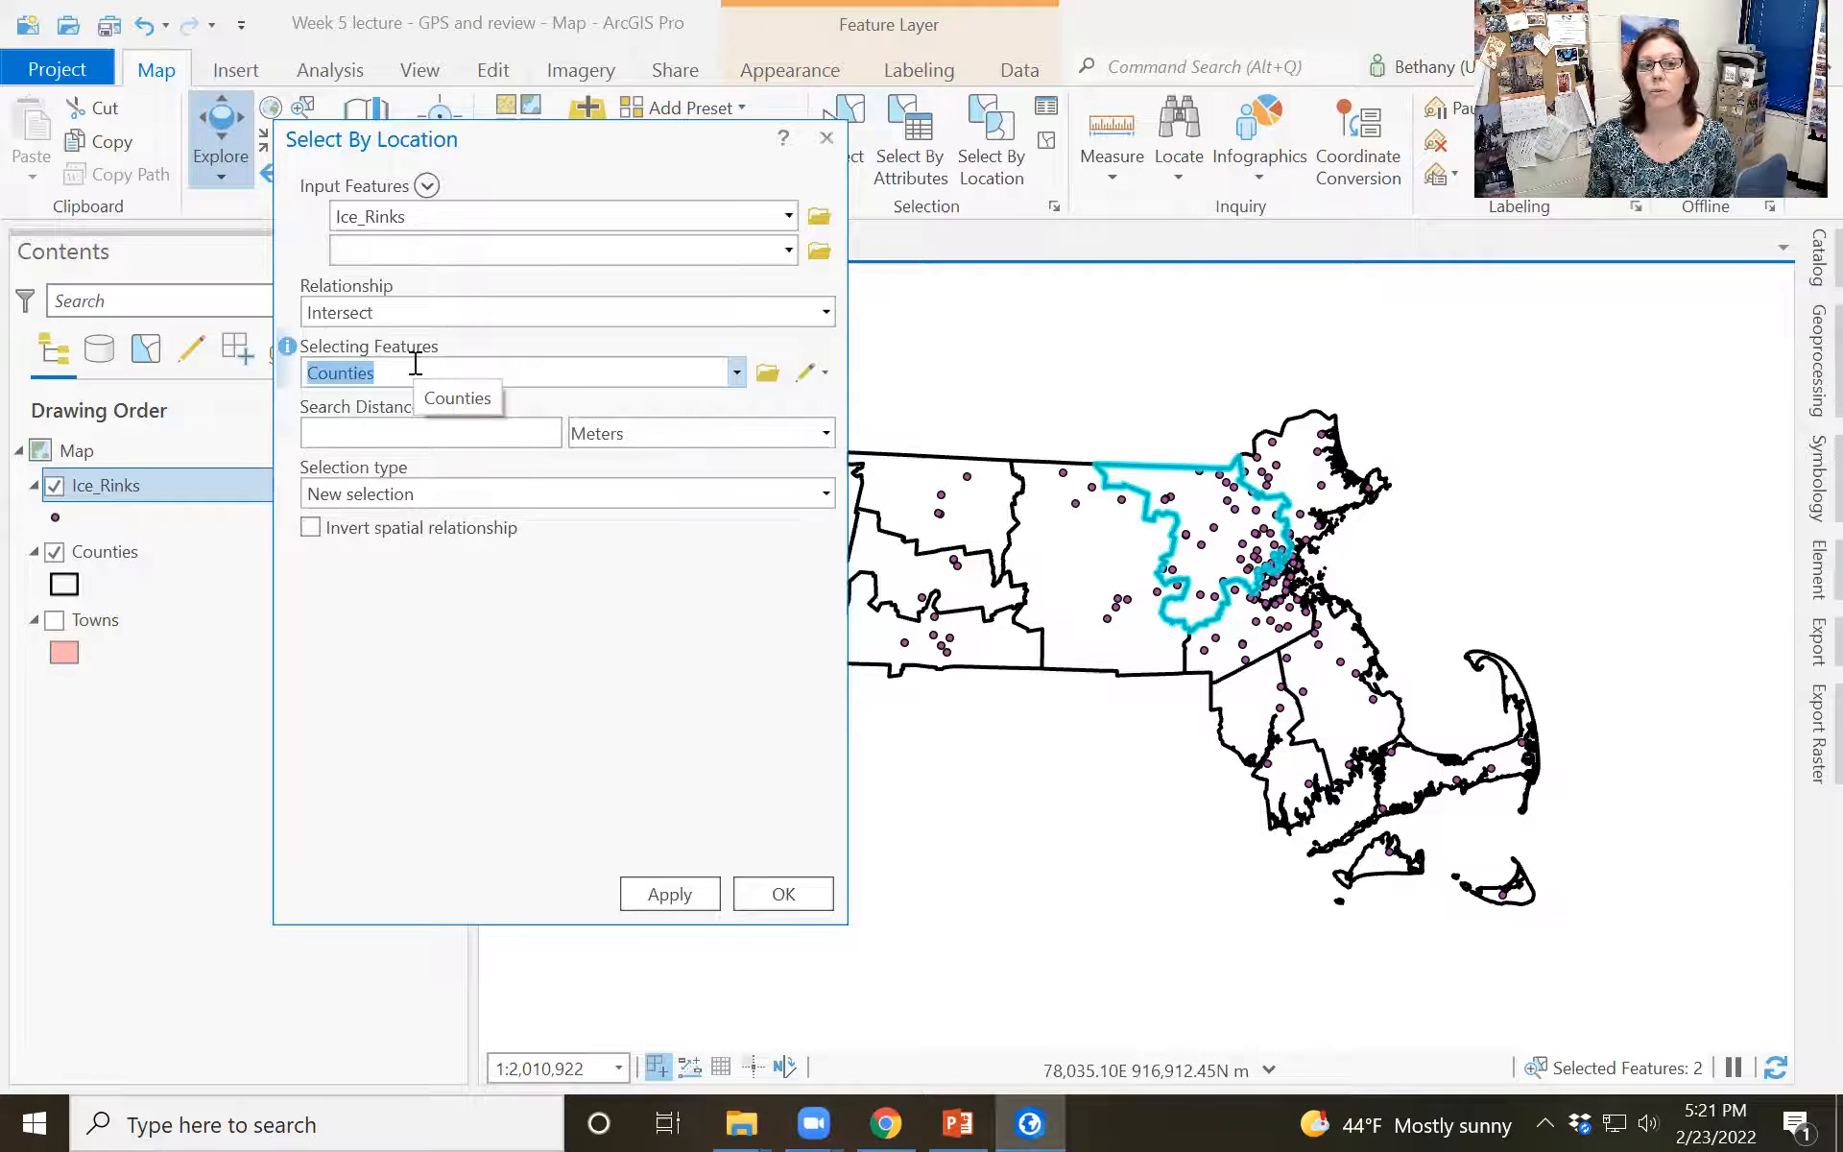
pyautogui.click(679, 893)
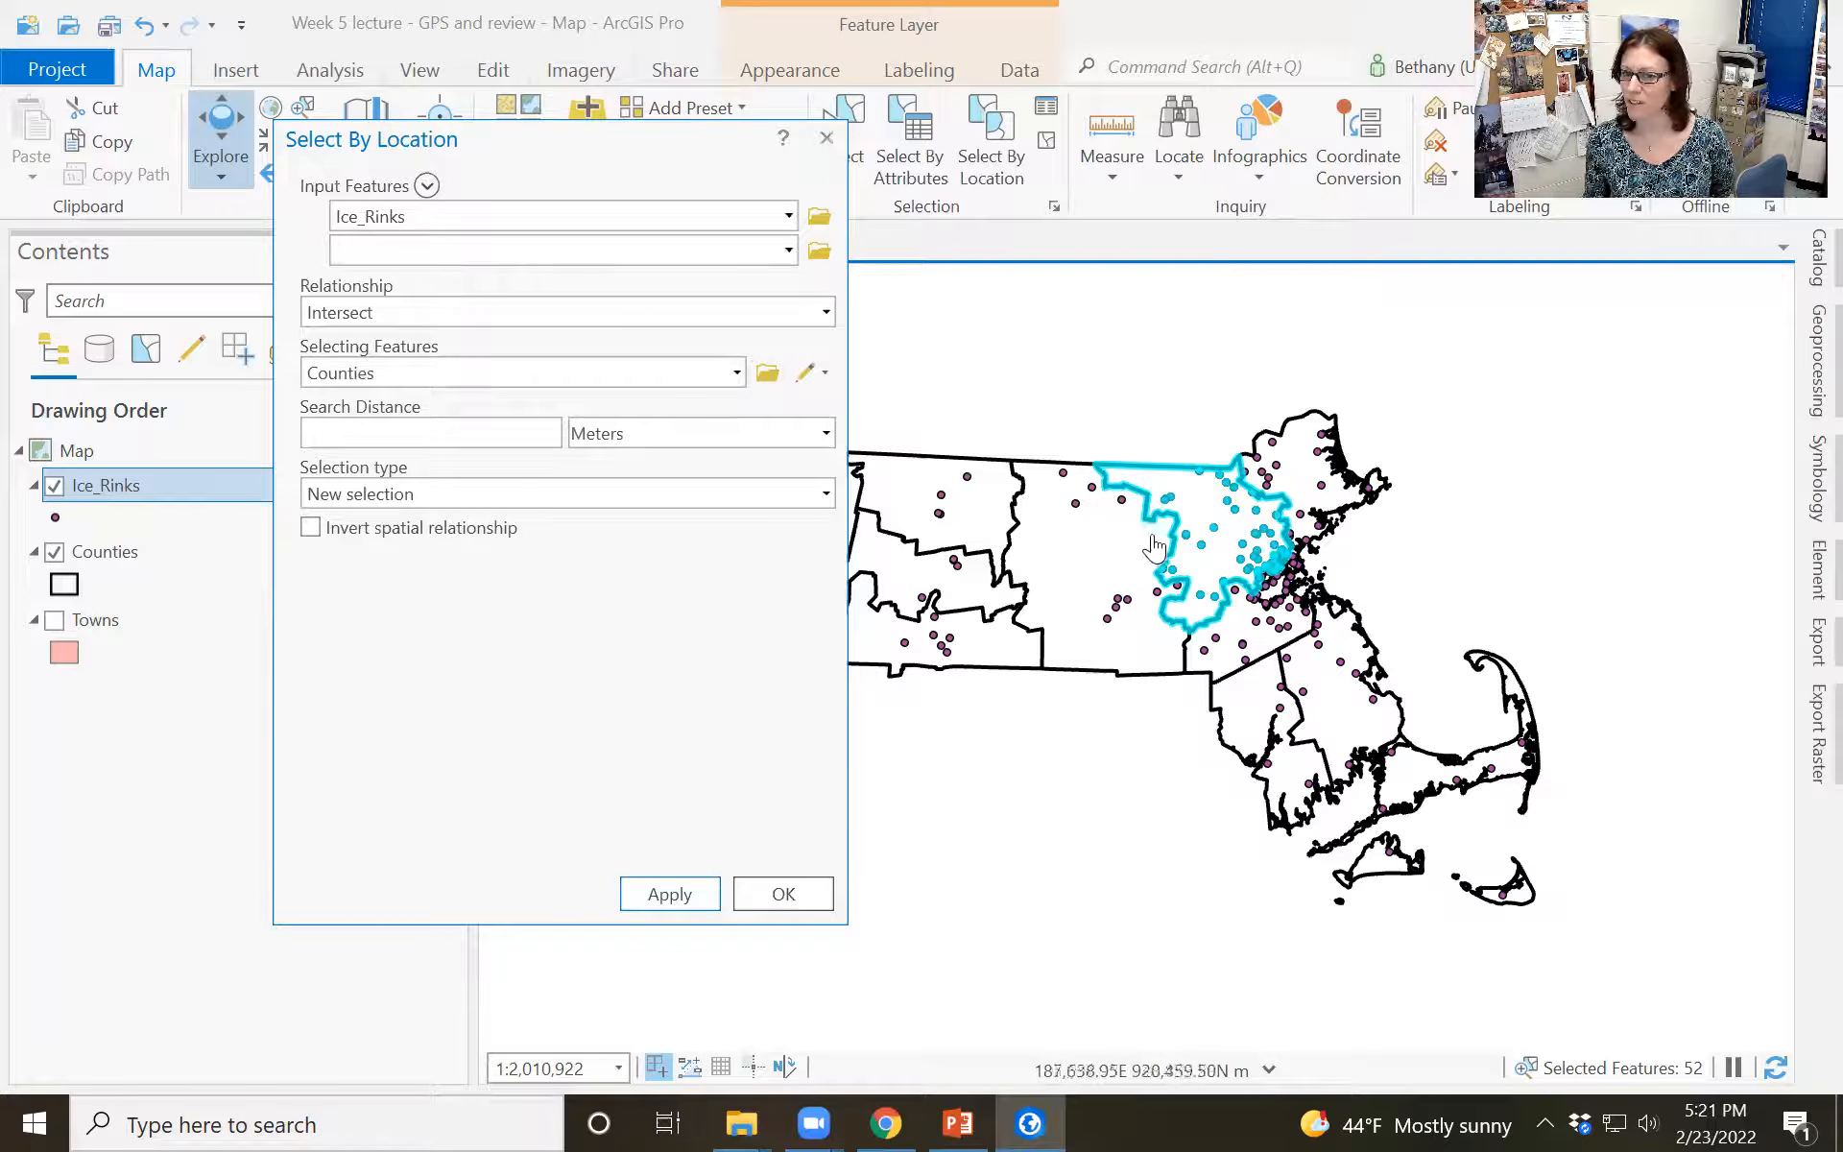
pyautogui.click(783, 894)
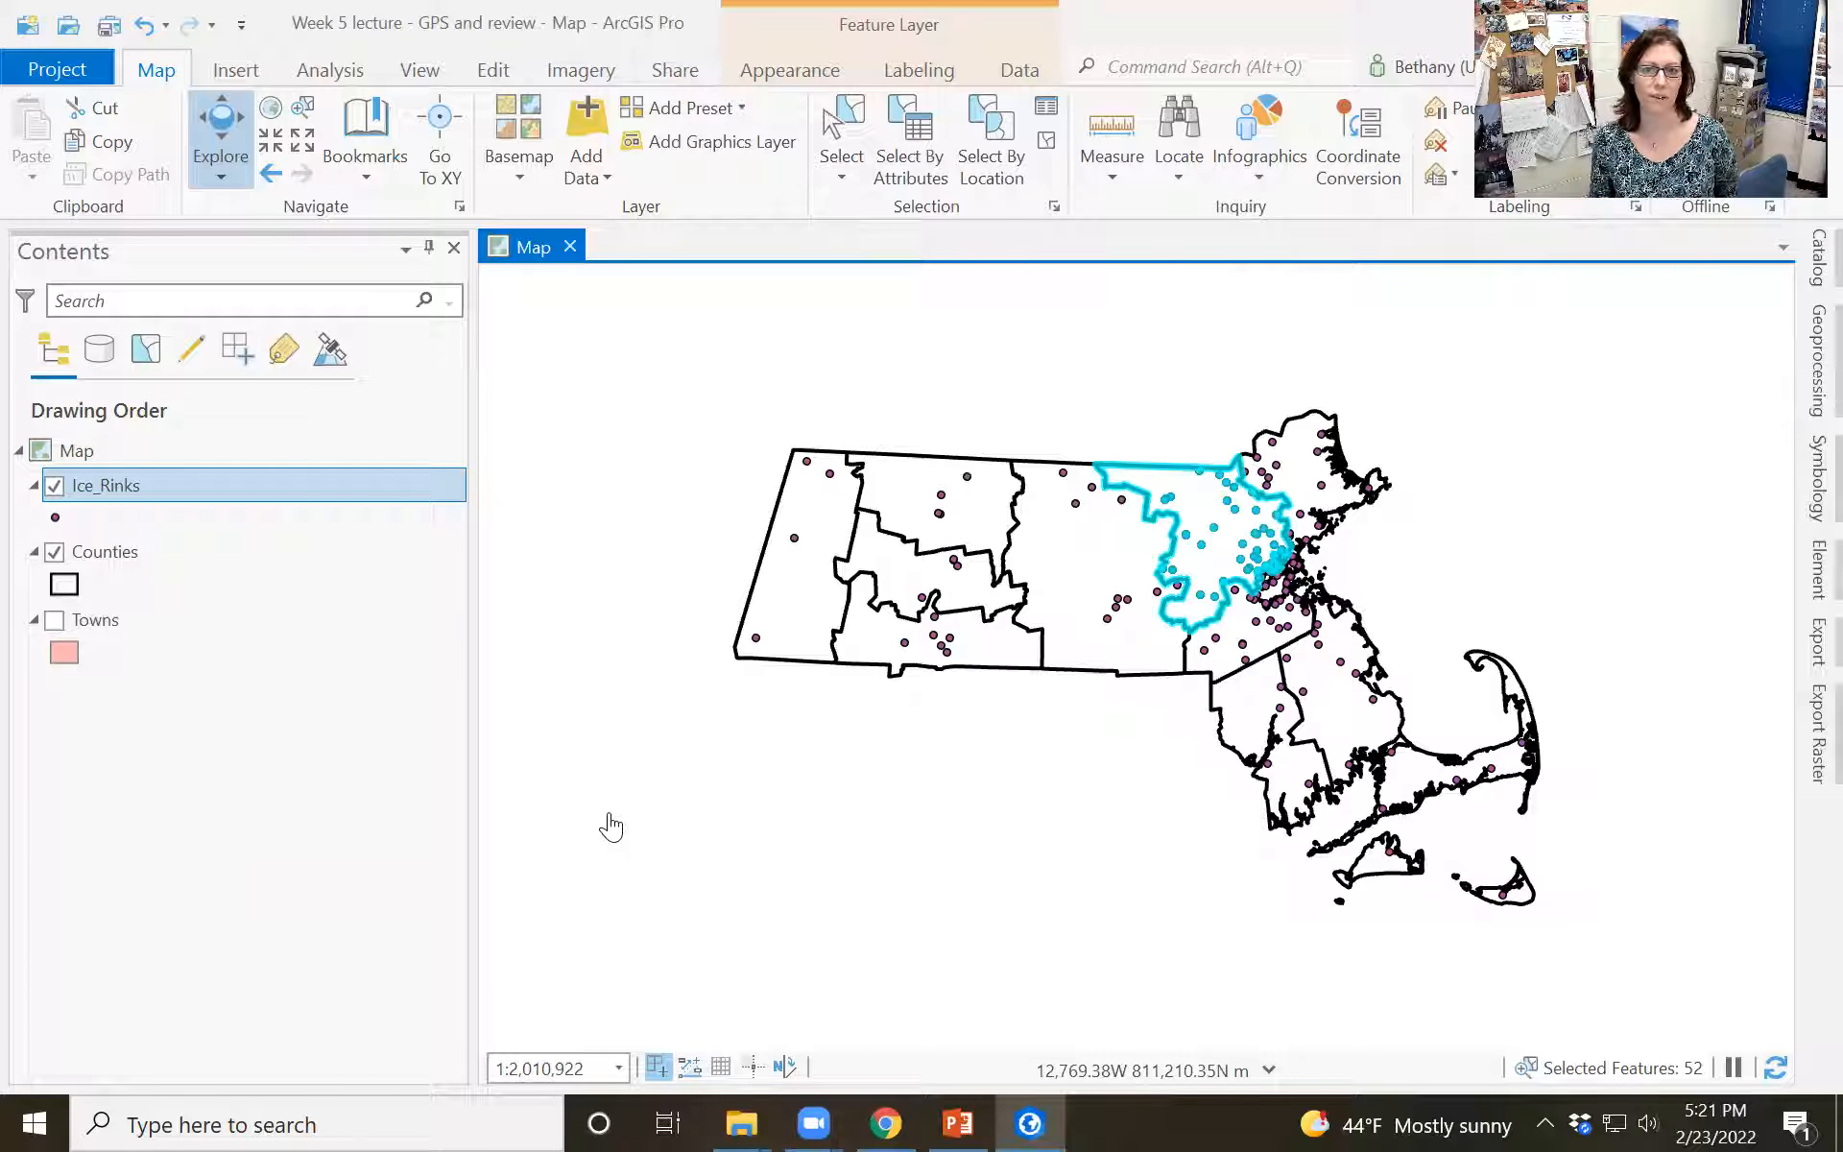
# Step: Sort the Ice_Rinks attribute table ascending by RINK_SIZE to examine the rink size values, then close the table
pyautogui.rightClick(107, 488)
pyautogui.click(192, 610)
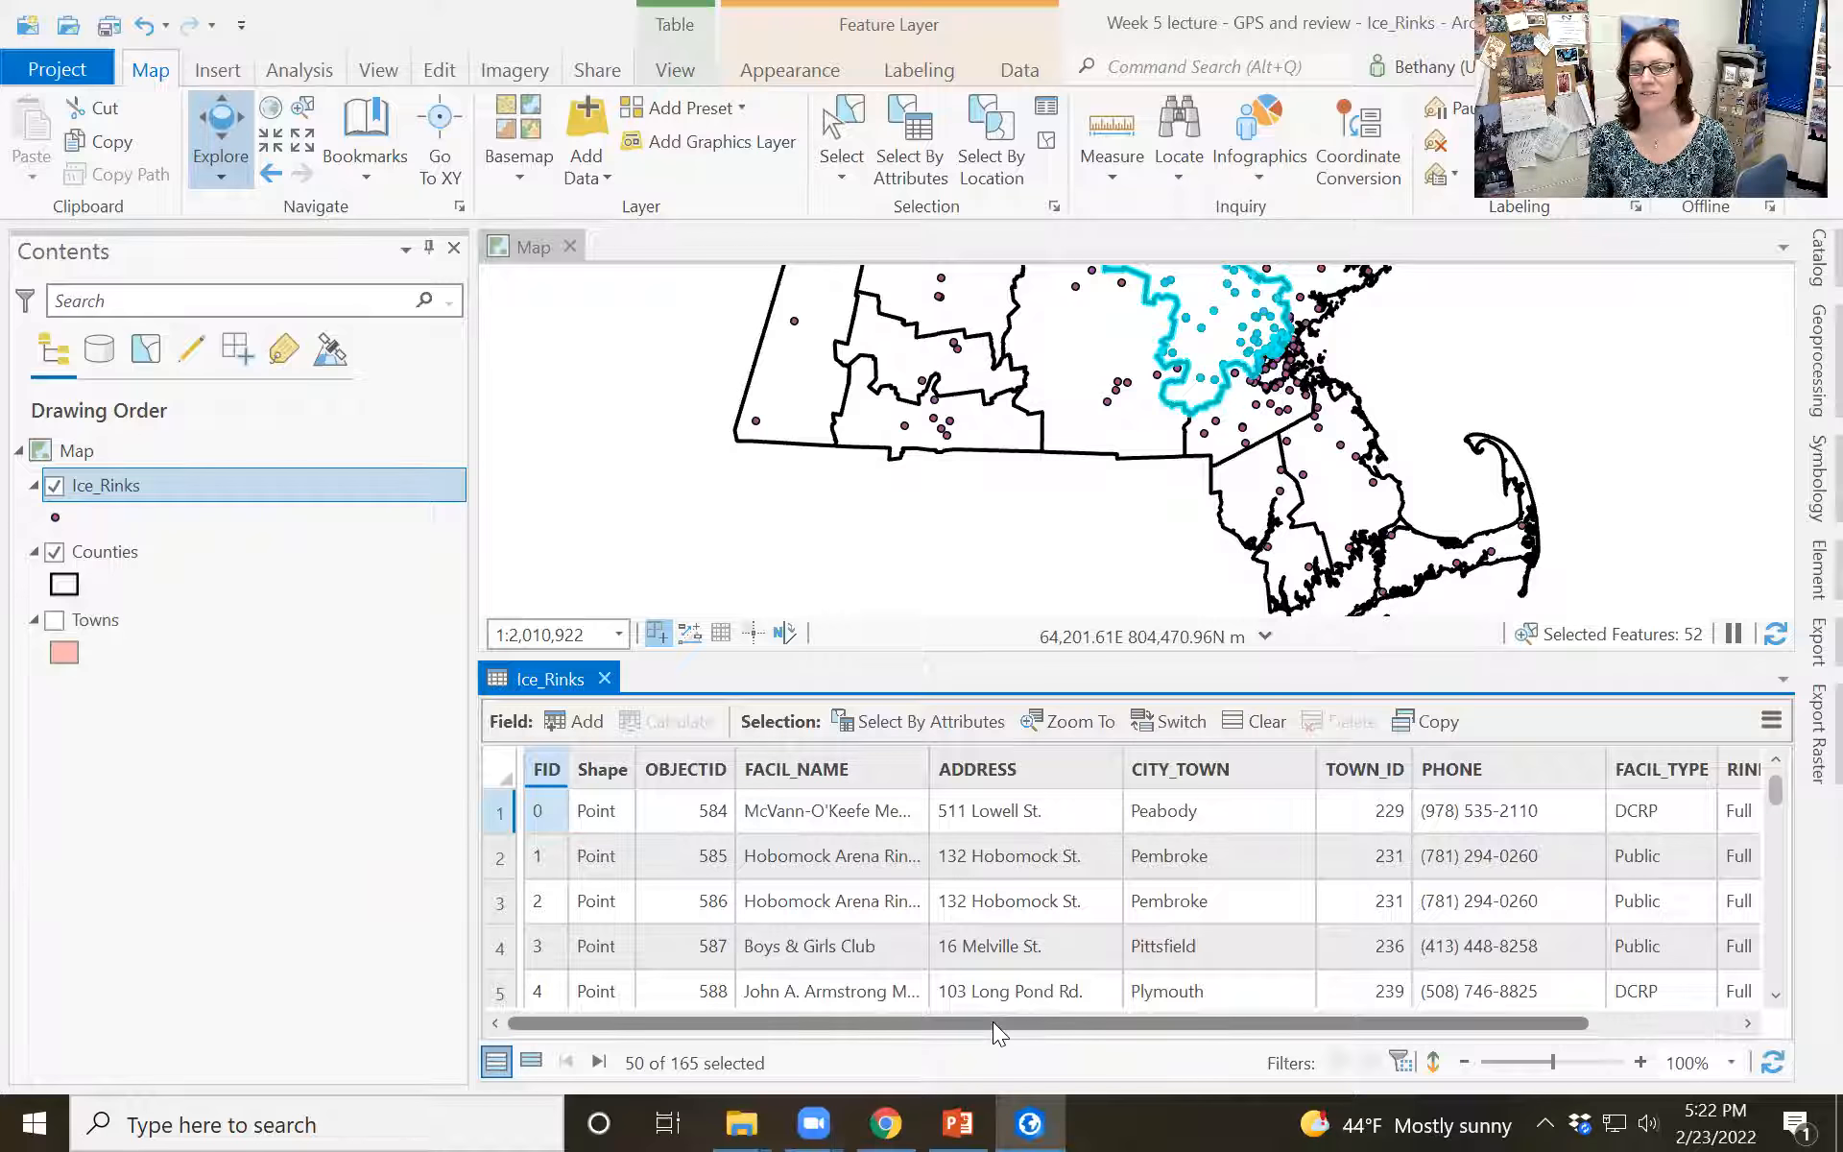
pyautogui.moveTo(993, 1021); pyautogui.dragTo(1204, 1035)
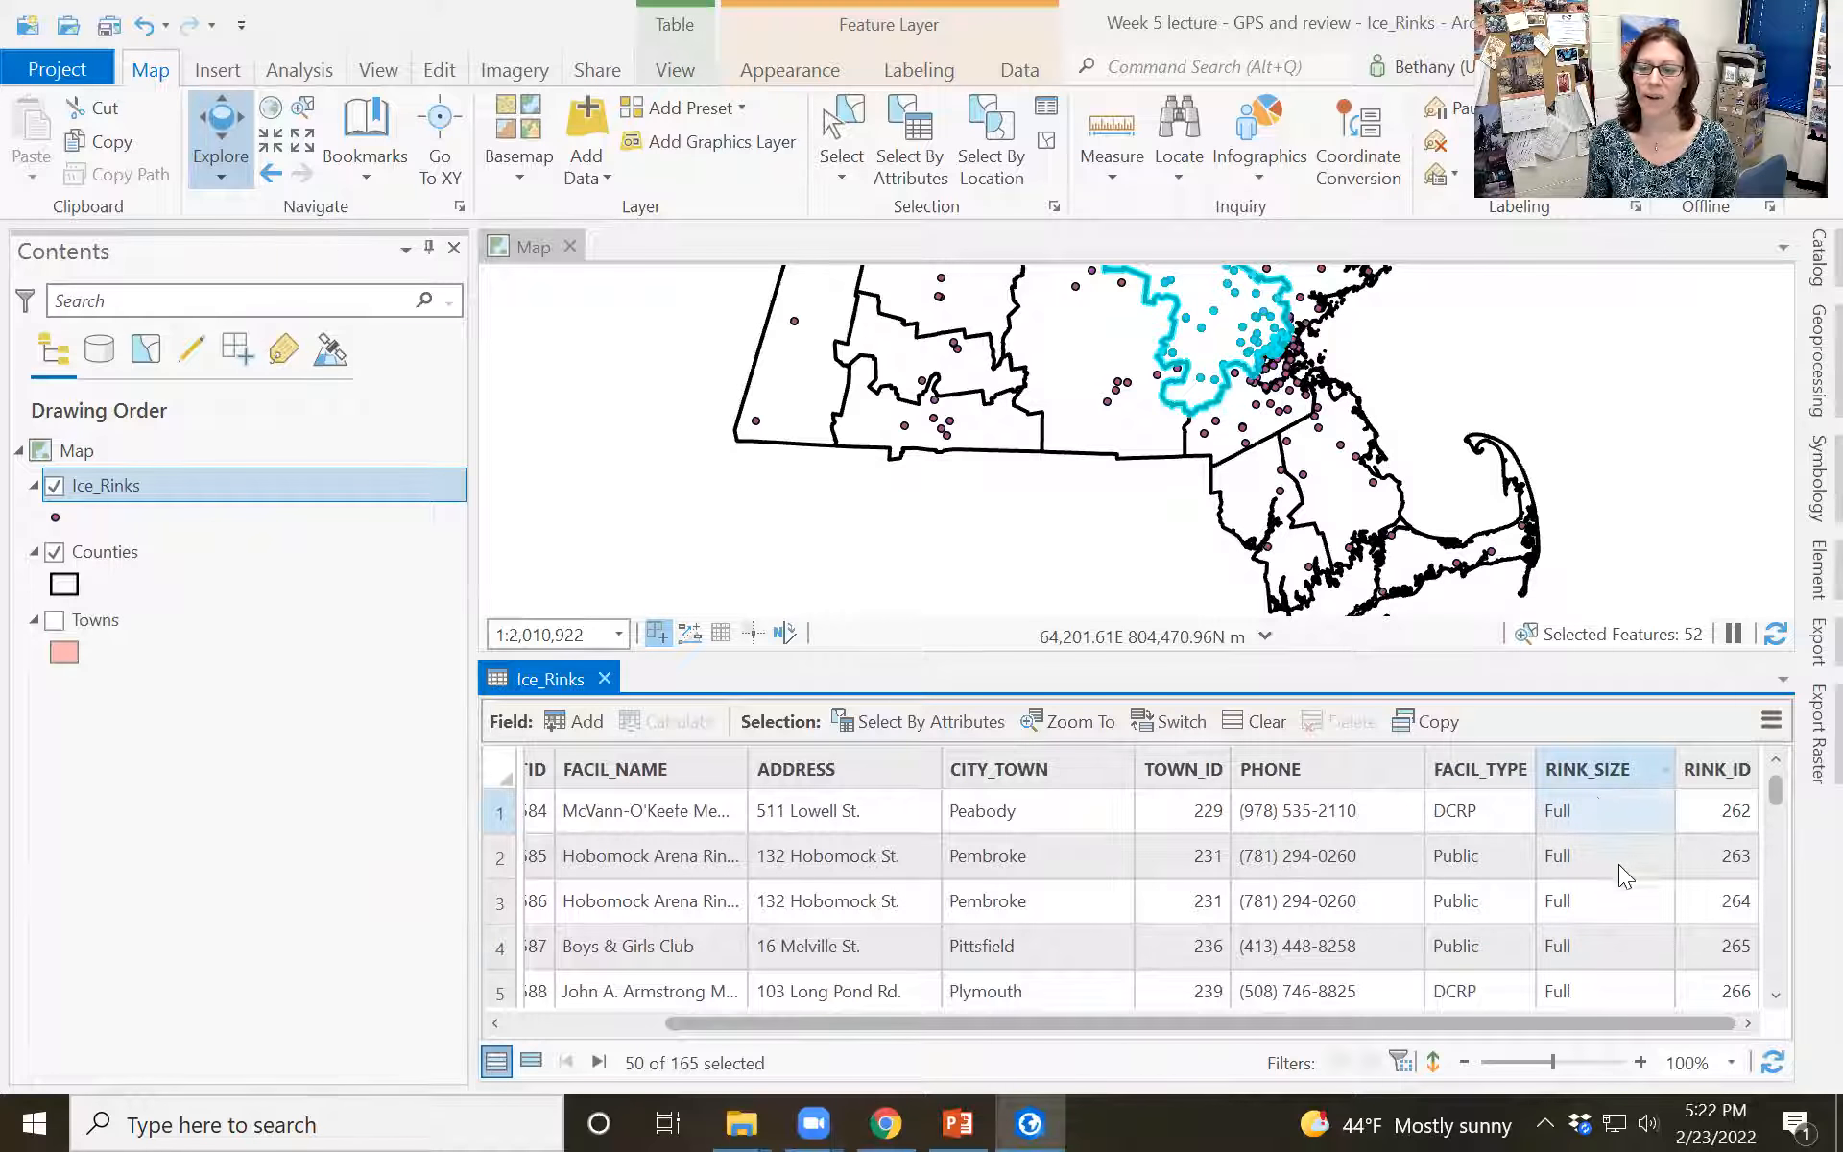
pyautogui.moveTo(1669, 771)
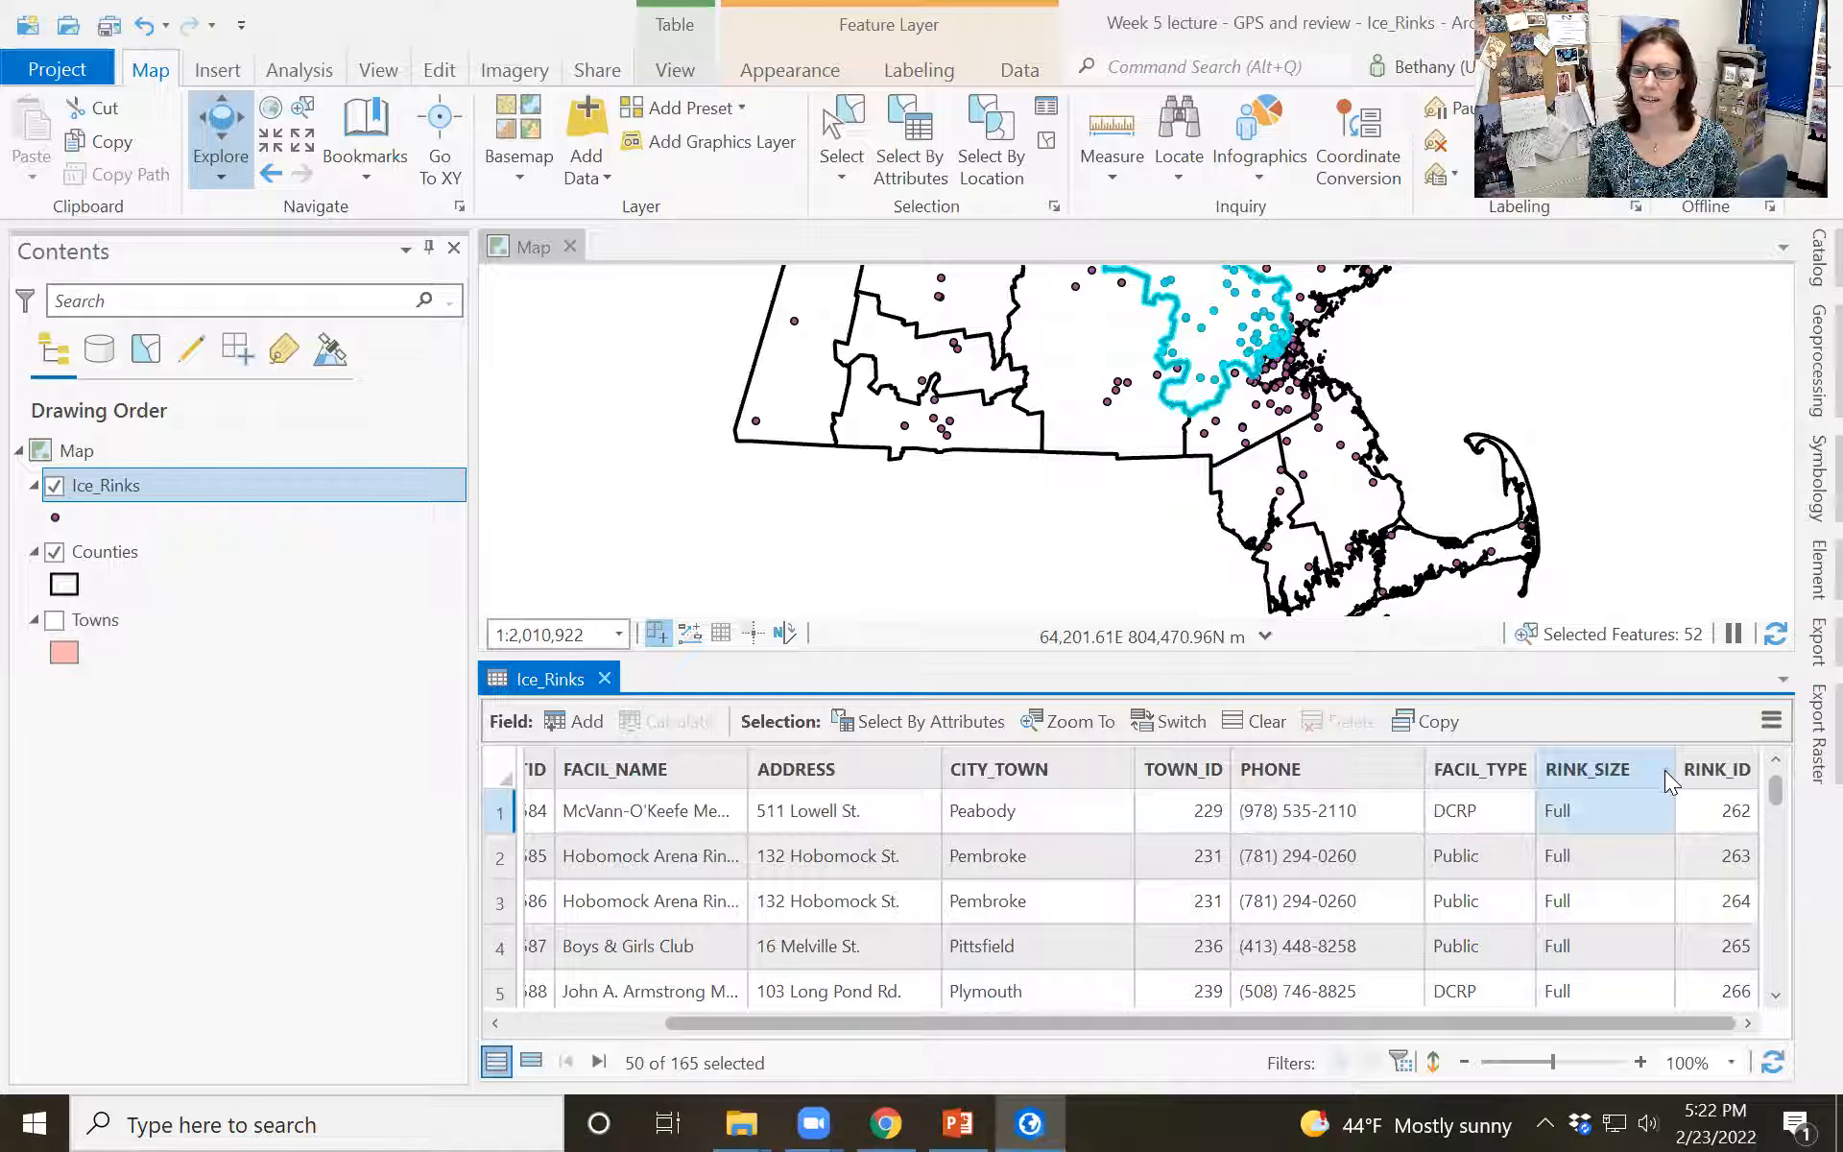
pyautogui.rightClick(1665, 770)
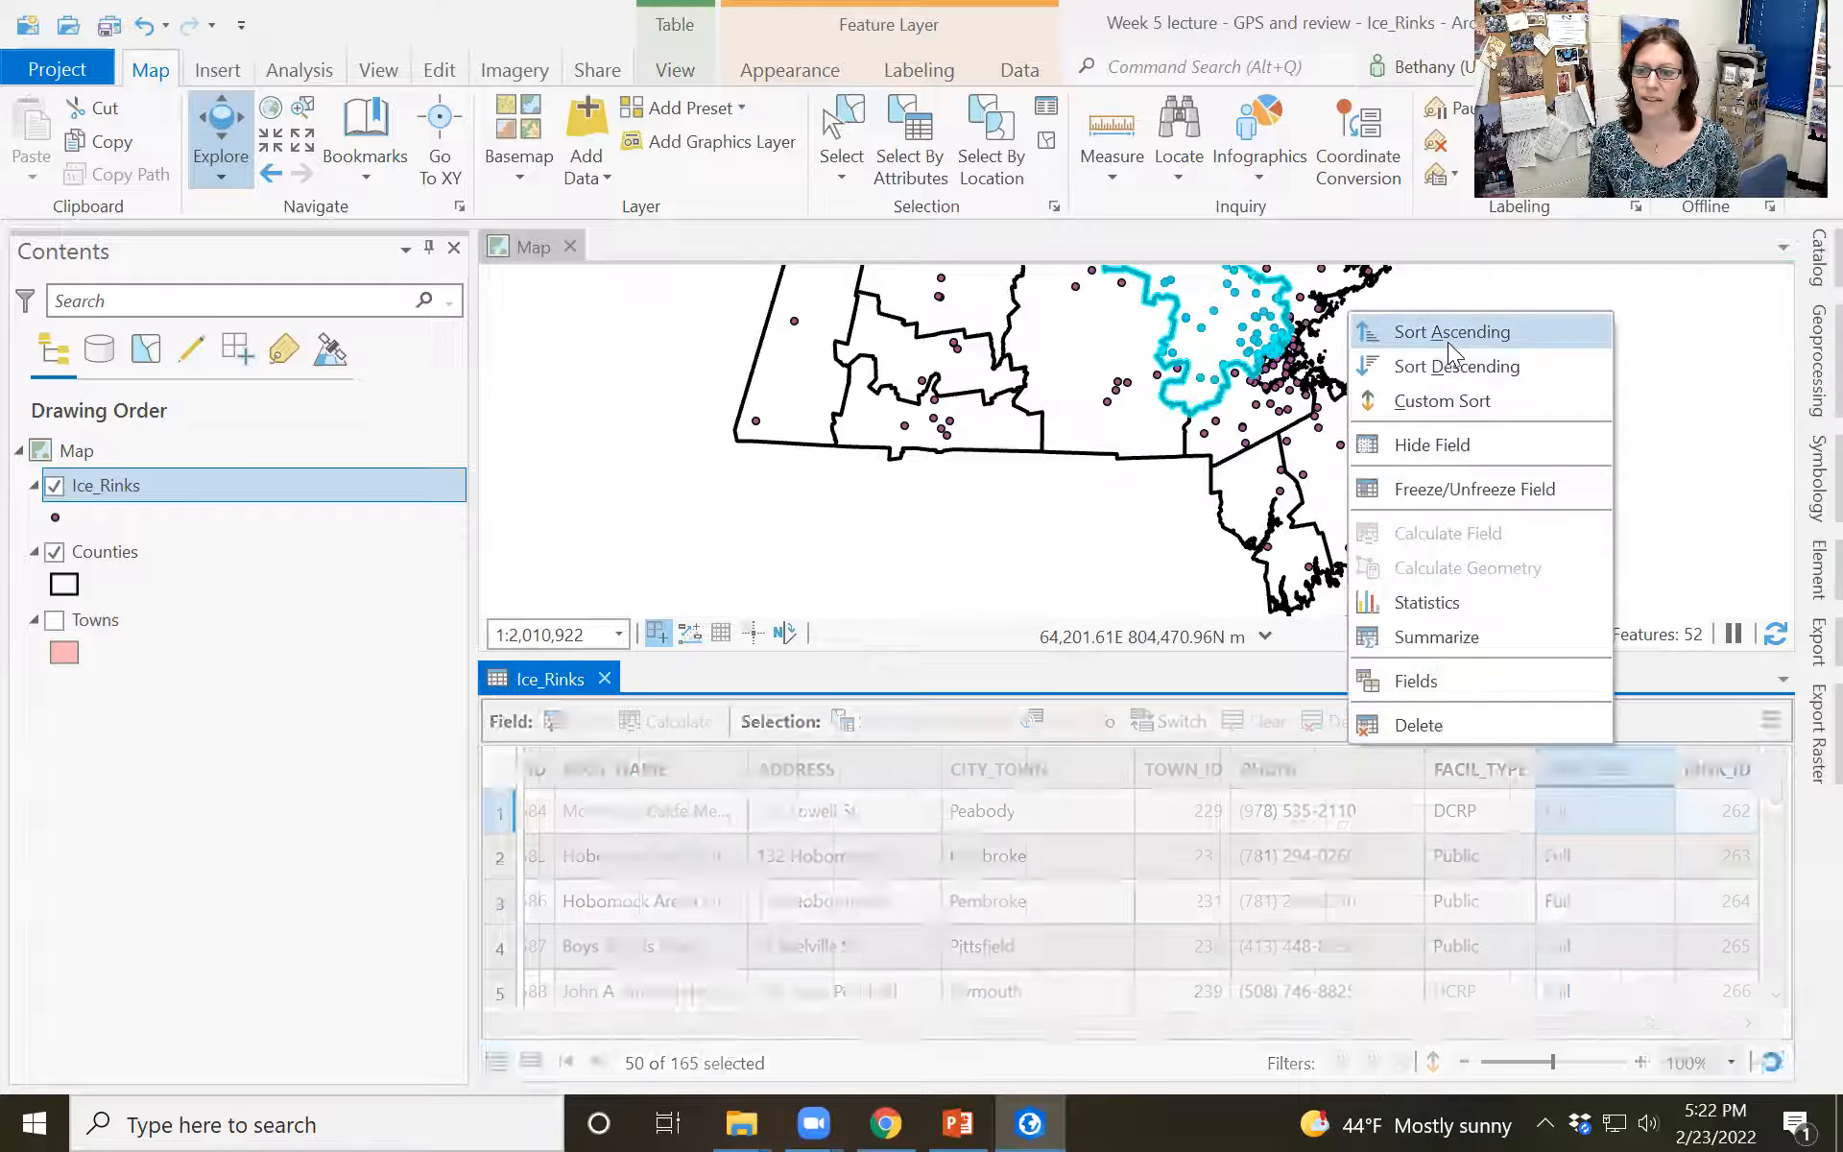
pyautogui.click(1448, 341)
pyautogui.moveTo(1773, 781); pyautogui.dragTo(1791, 955)
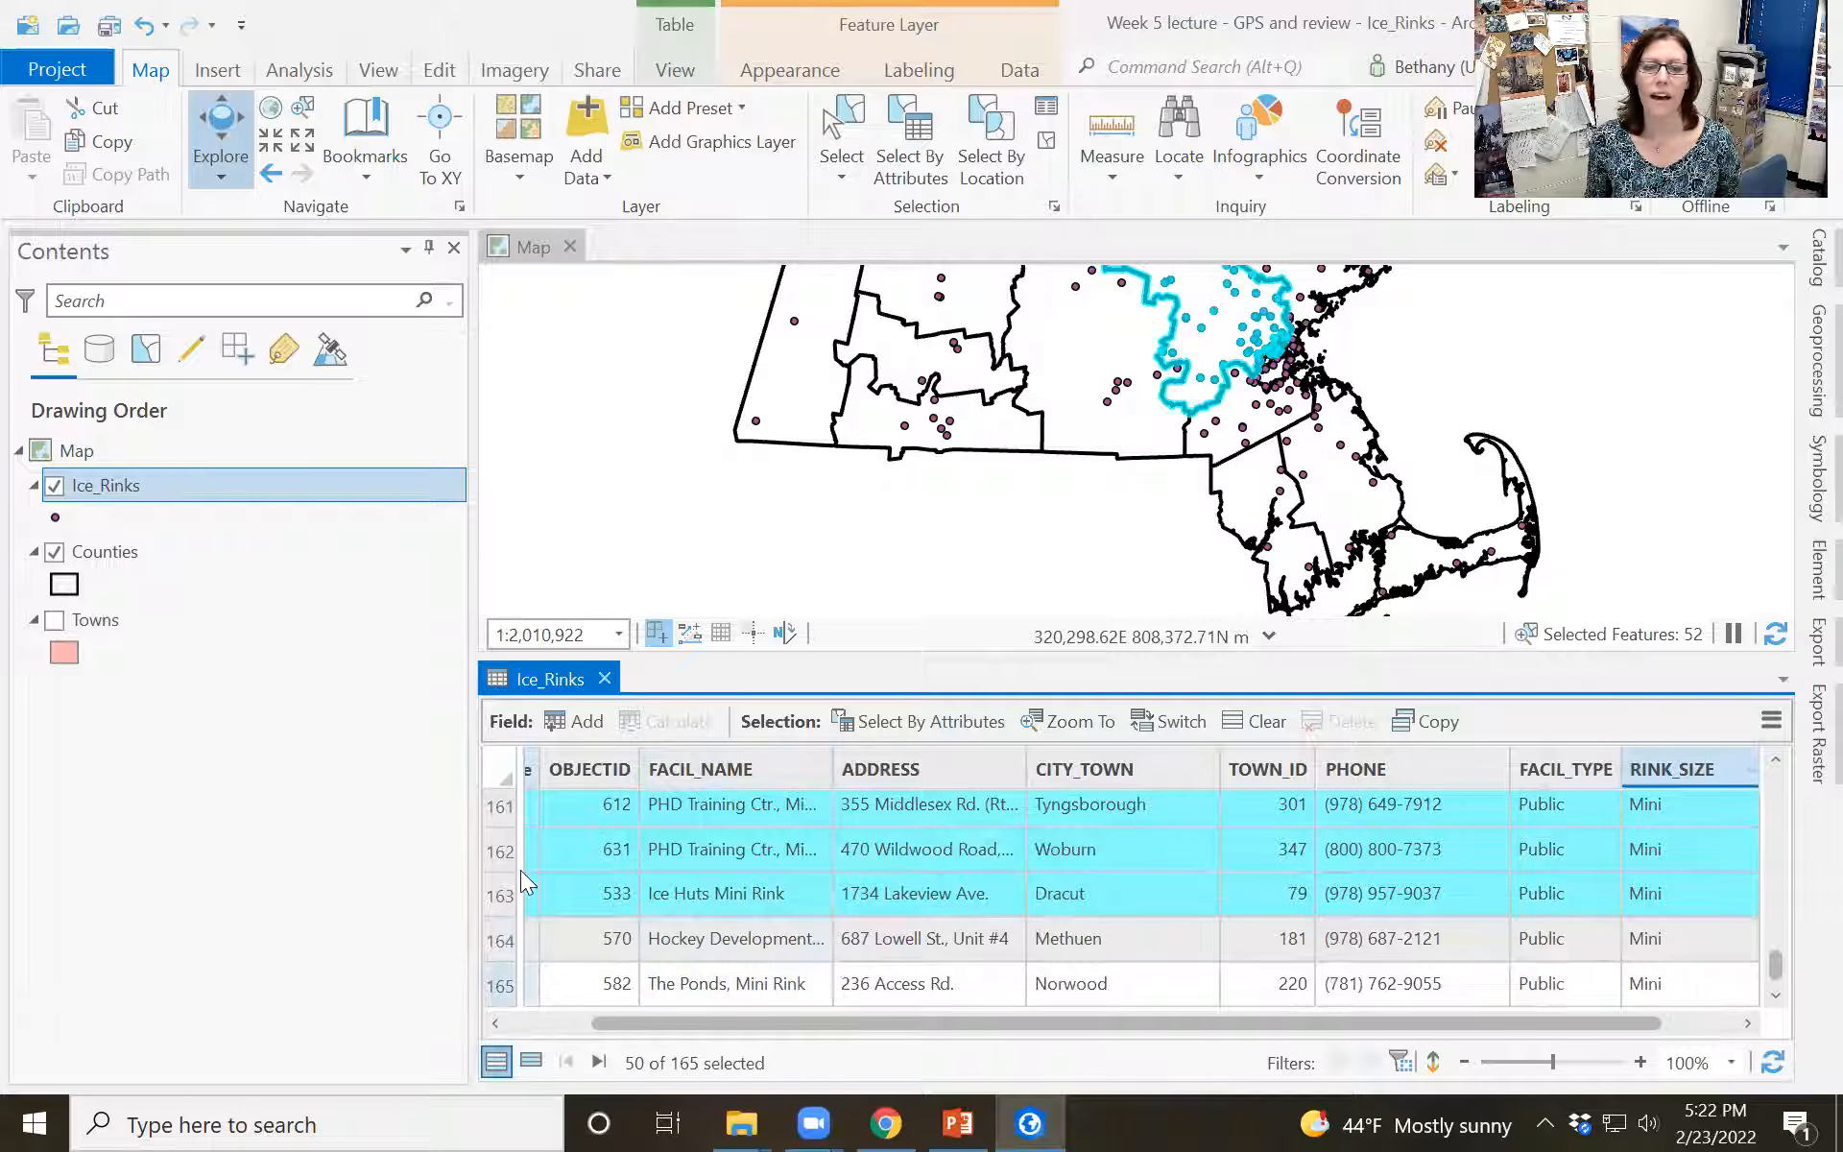
pyautogui.click(604, 678)
# Step: Select from the current Ice_Rinks selection the subset where RINK_SIZE is equal to Mini
pyautogui.click(900, 129)
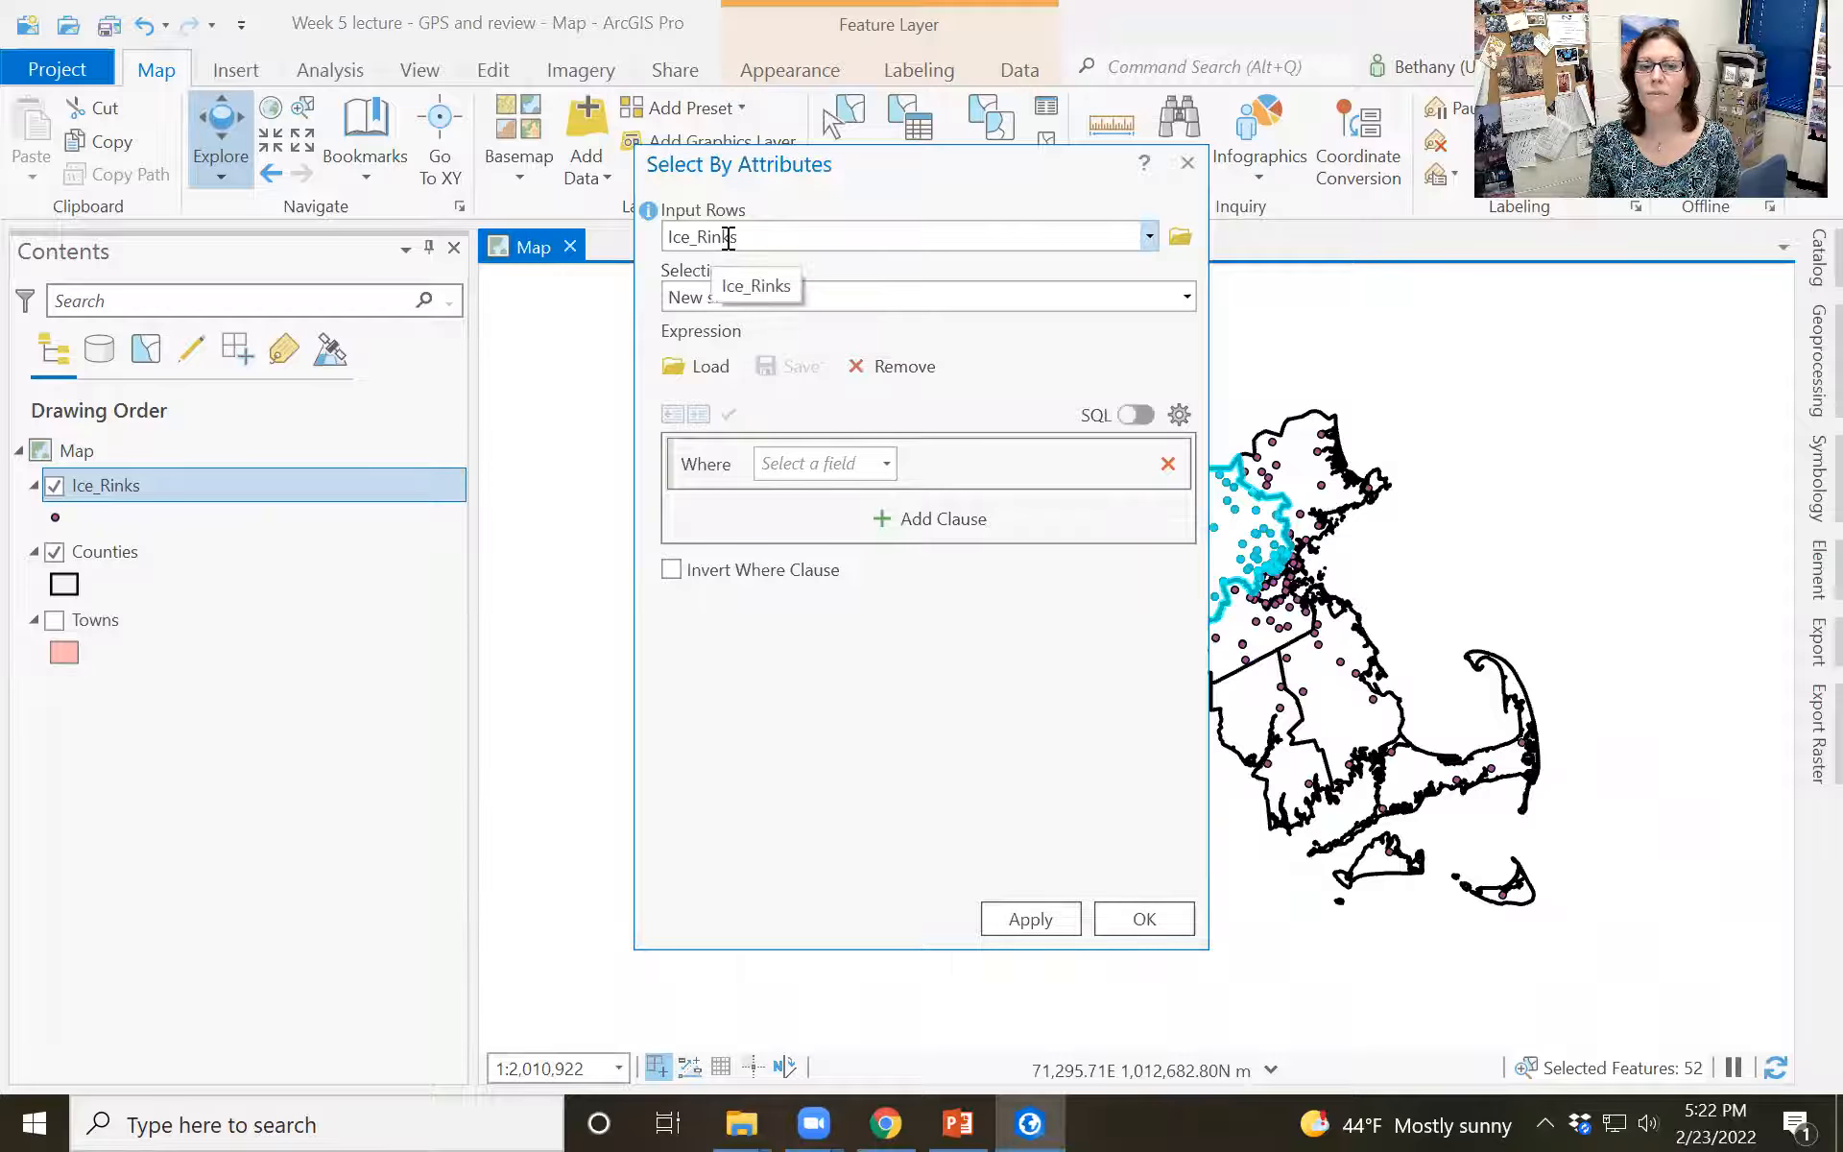
pyautogui.click(881, 468)
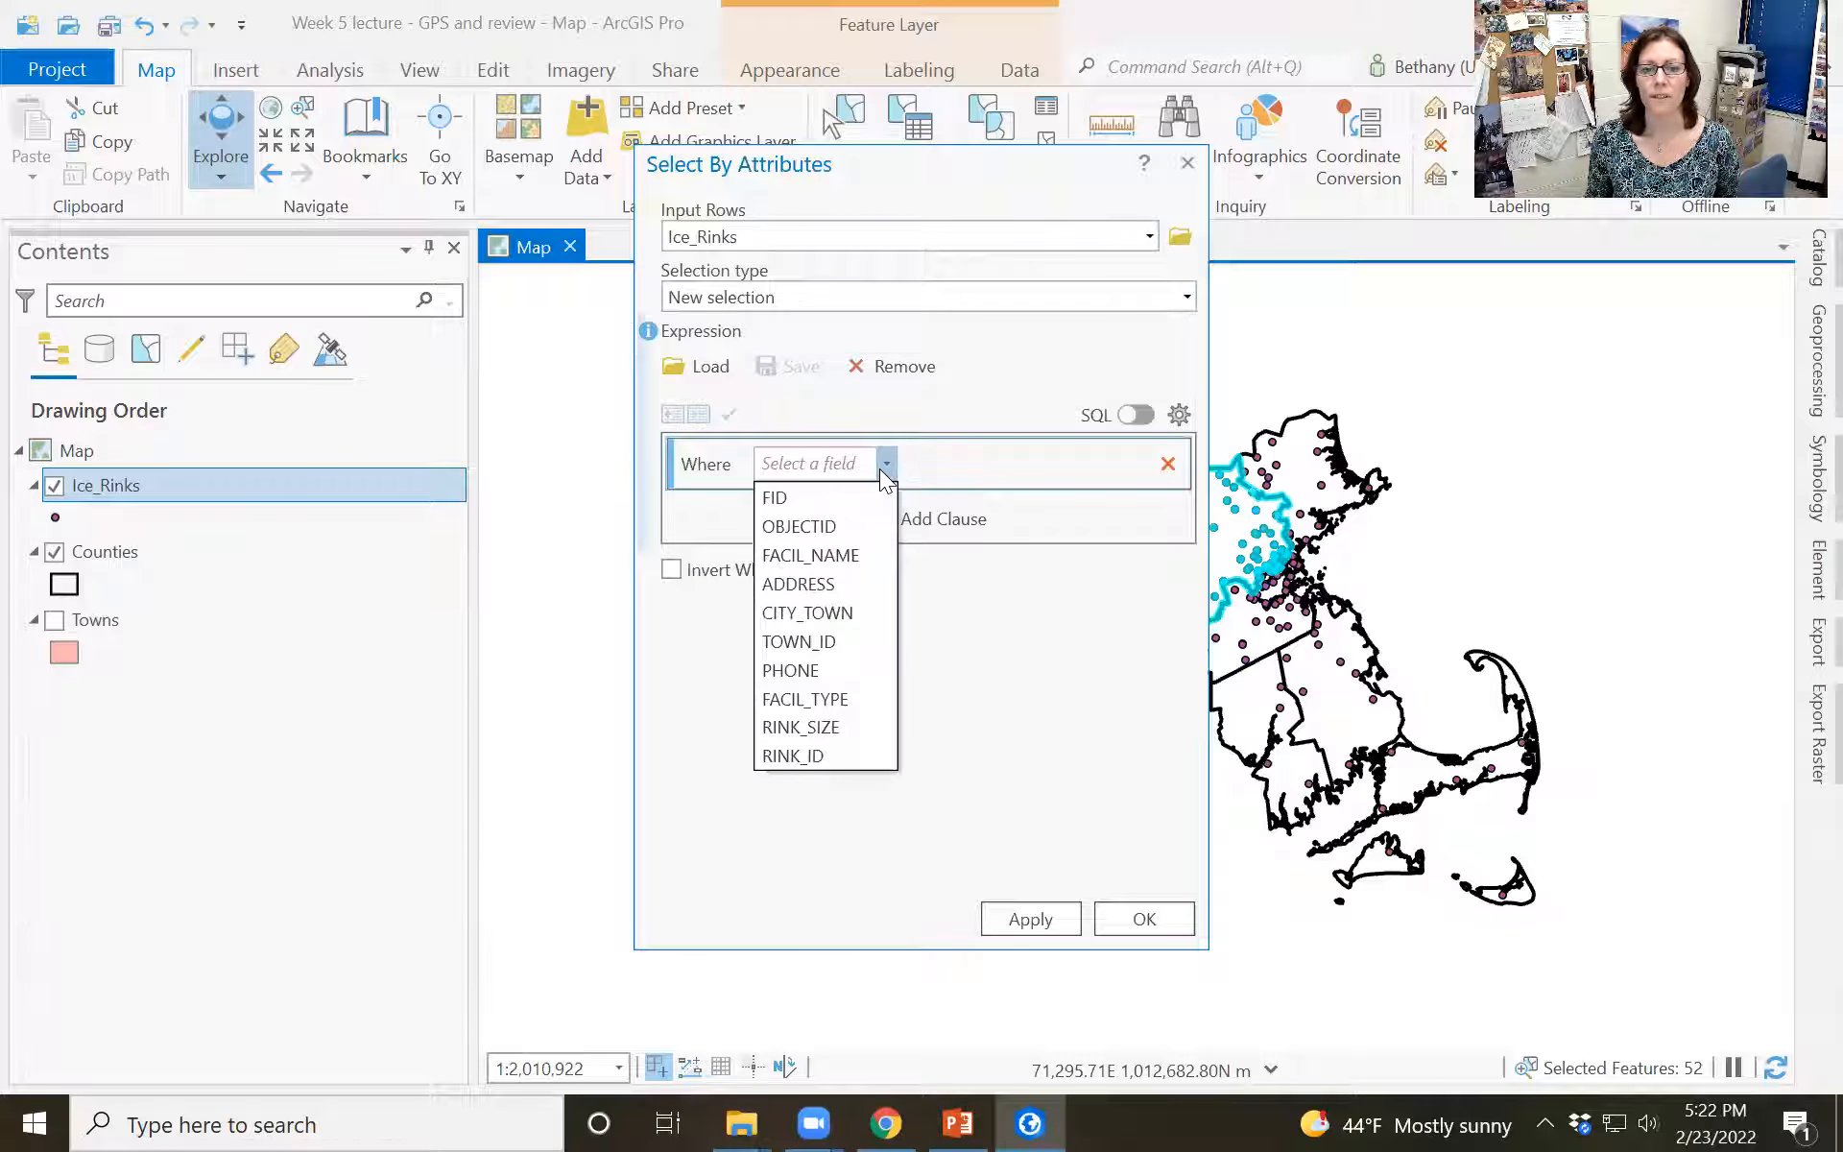
pyautogui.click(837, 728)
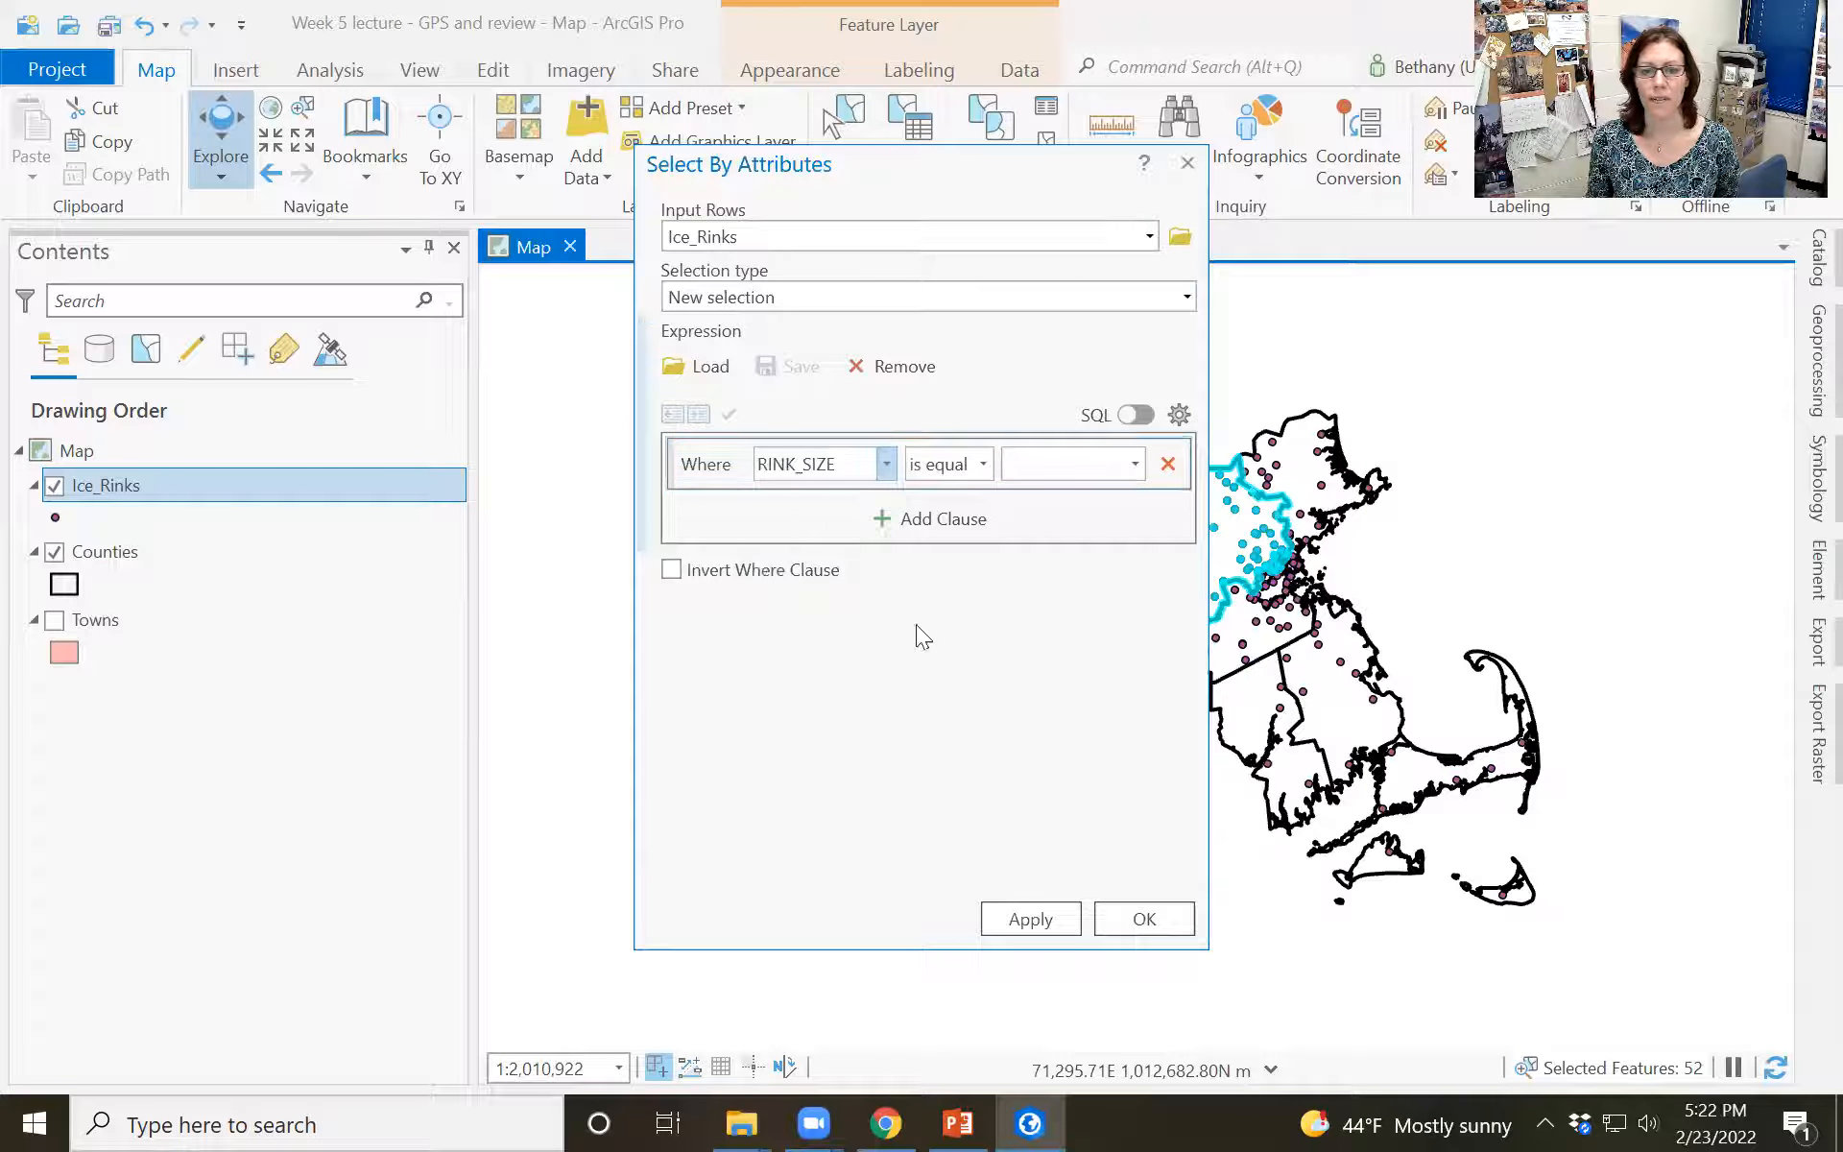
pyautogui.click(1133, 464)
pyautogui.click(1077, 525)
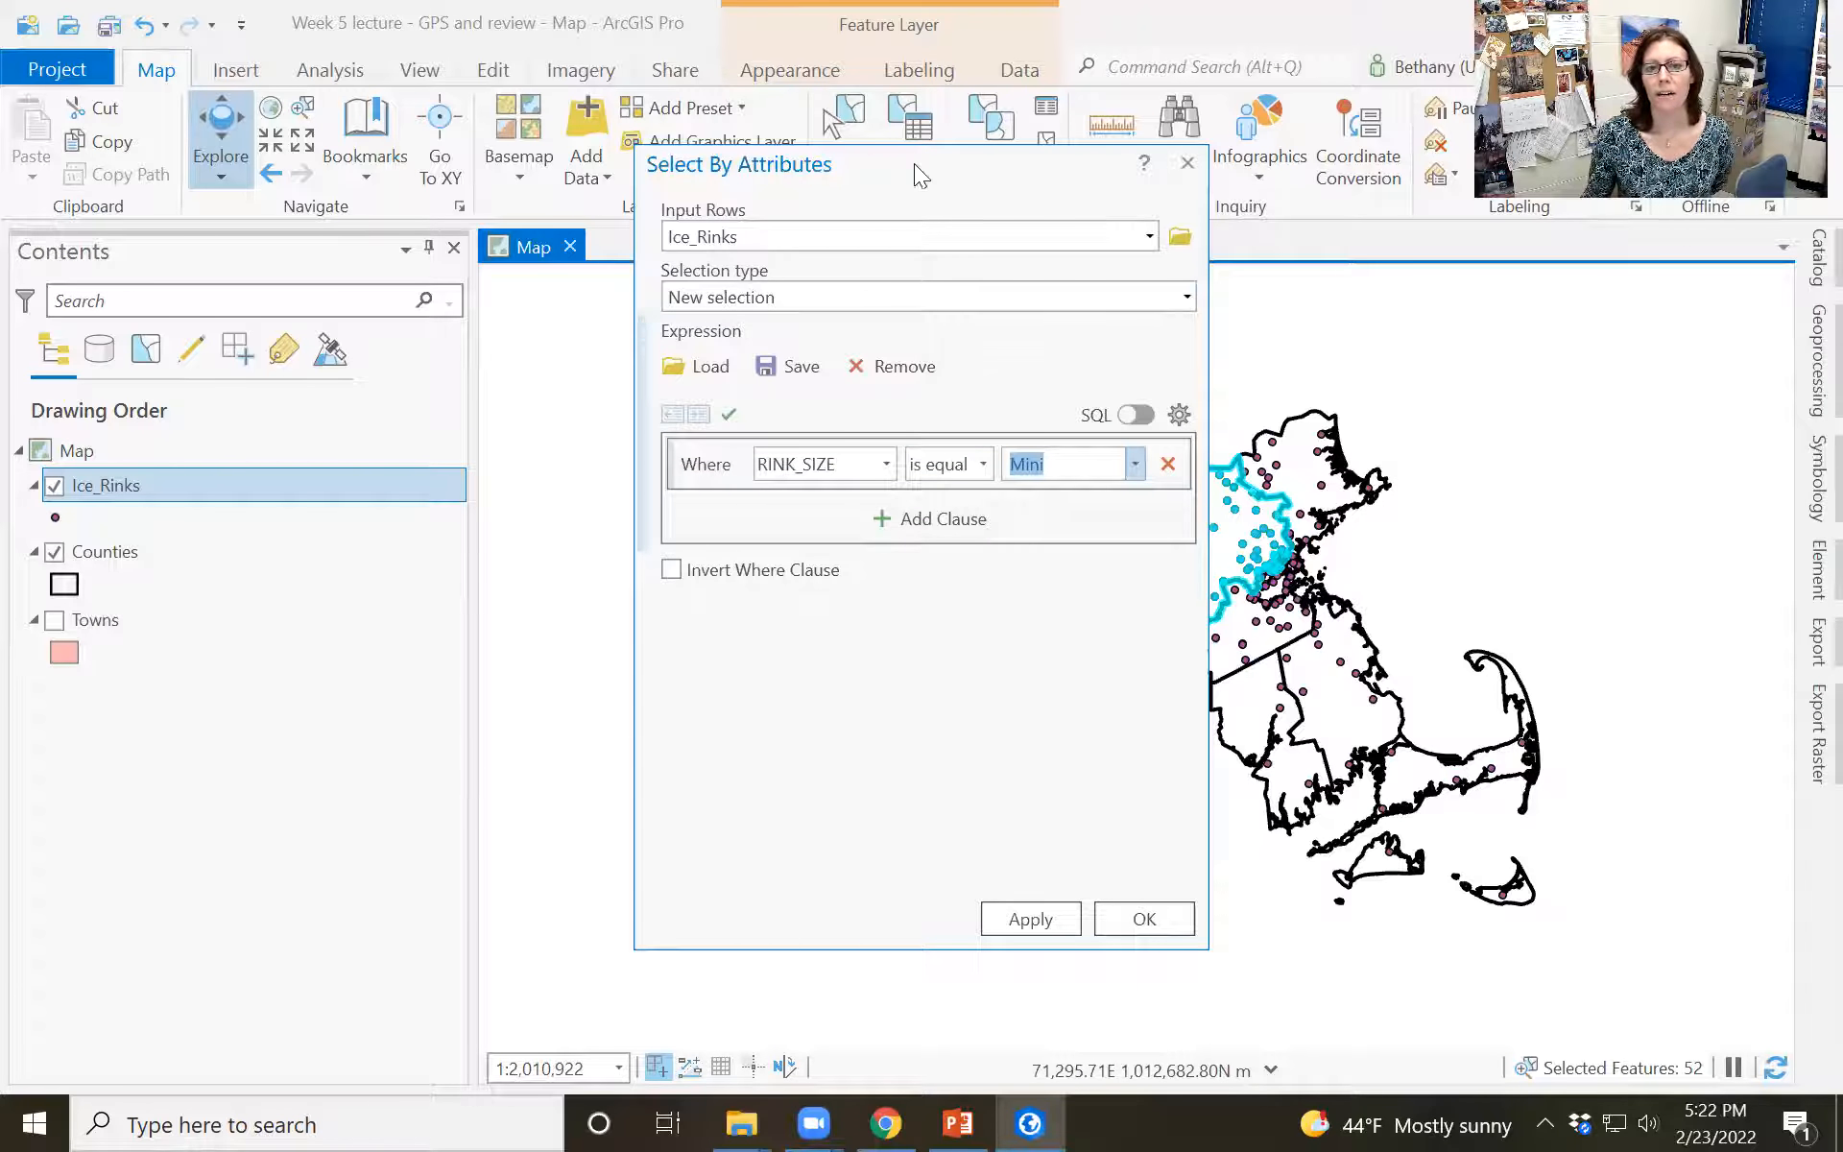
pyautogui.click(1189, 299)
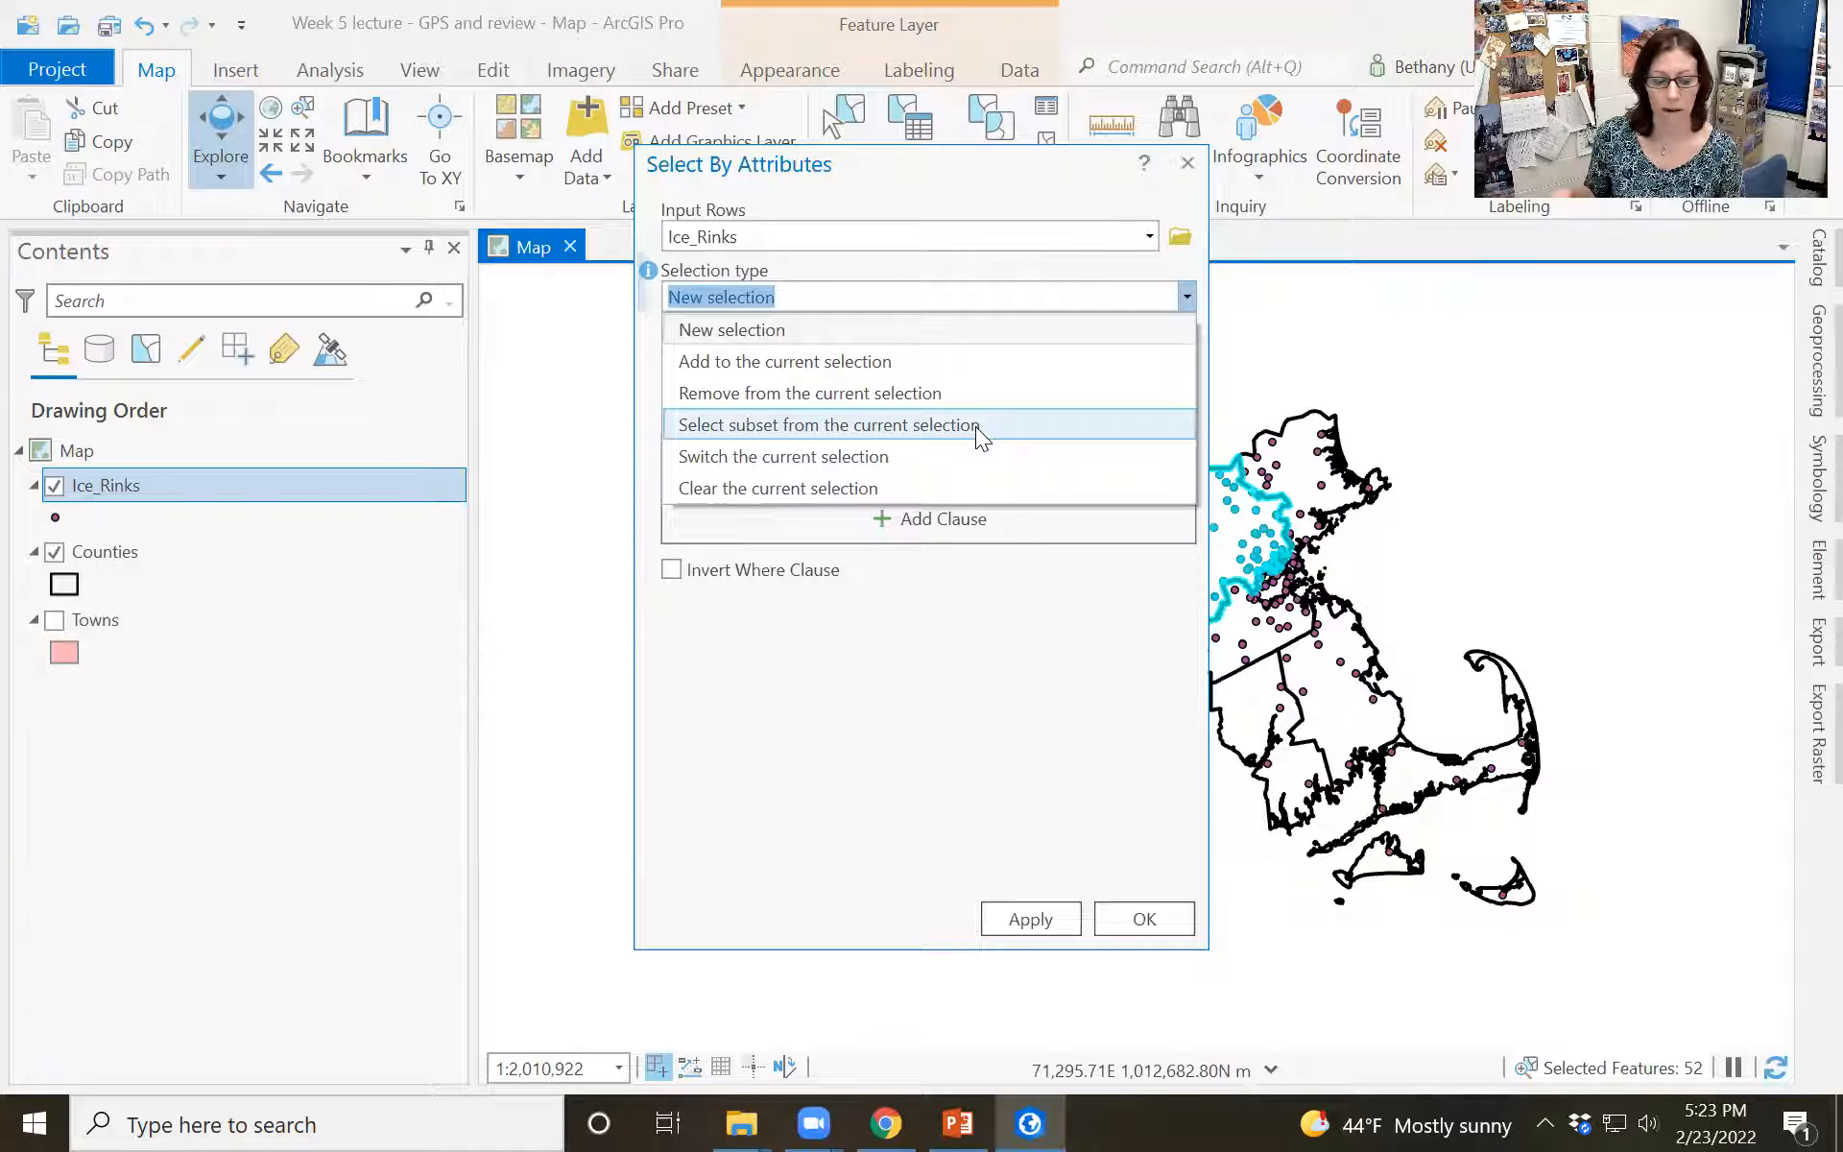
pyautogui.click(975, 426)
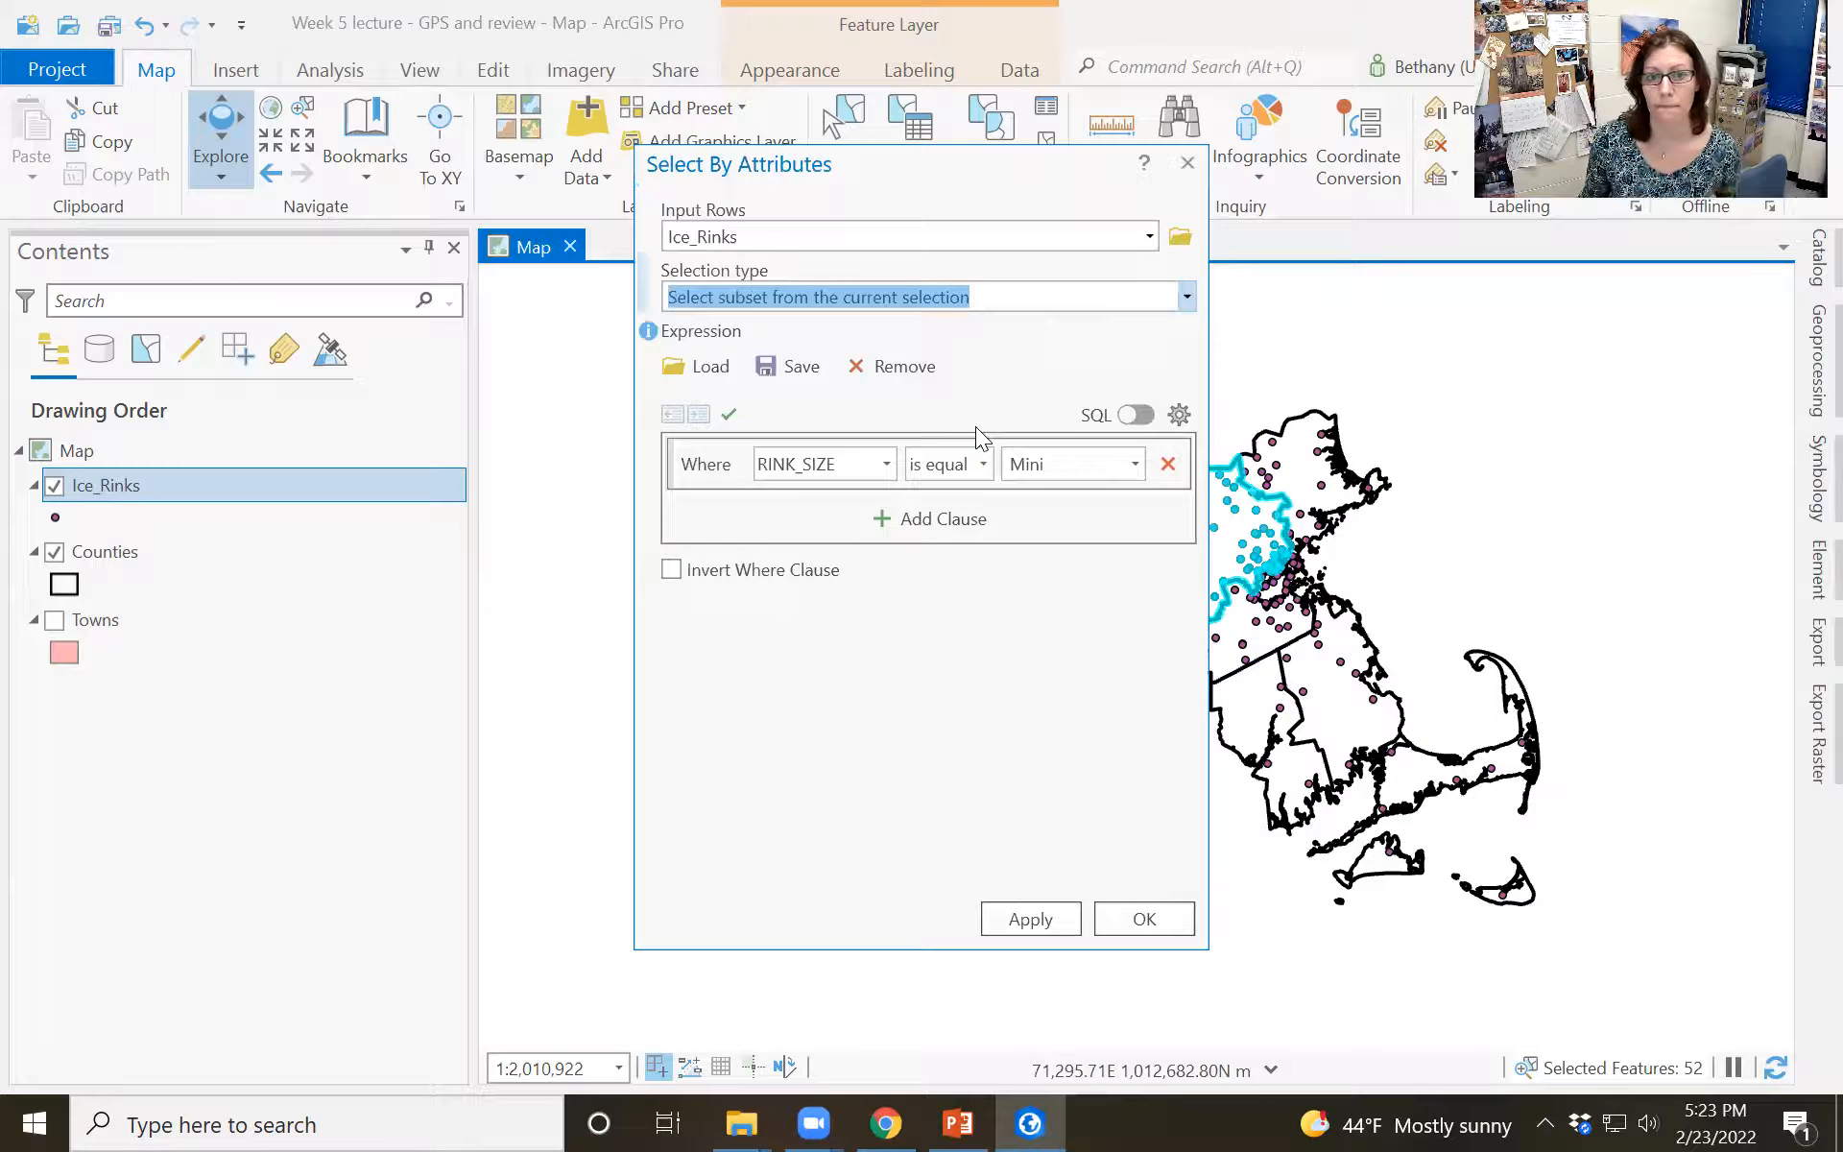
pyautogui.click(1121, 916)
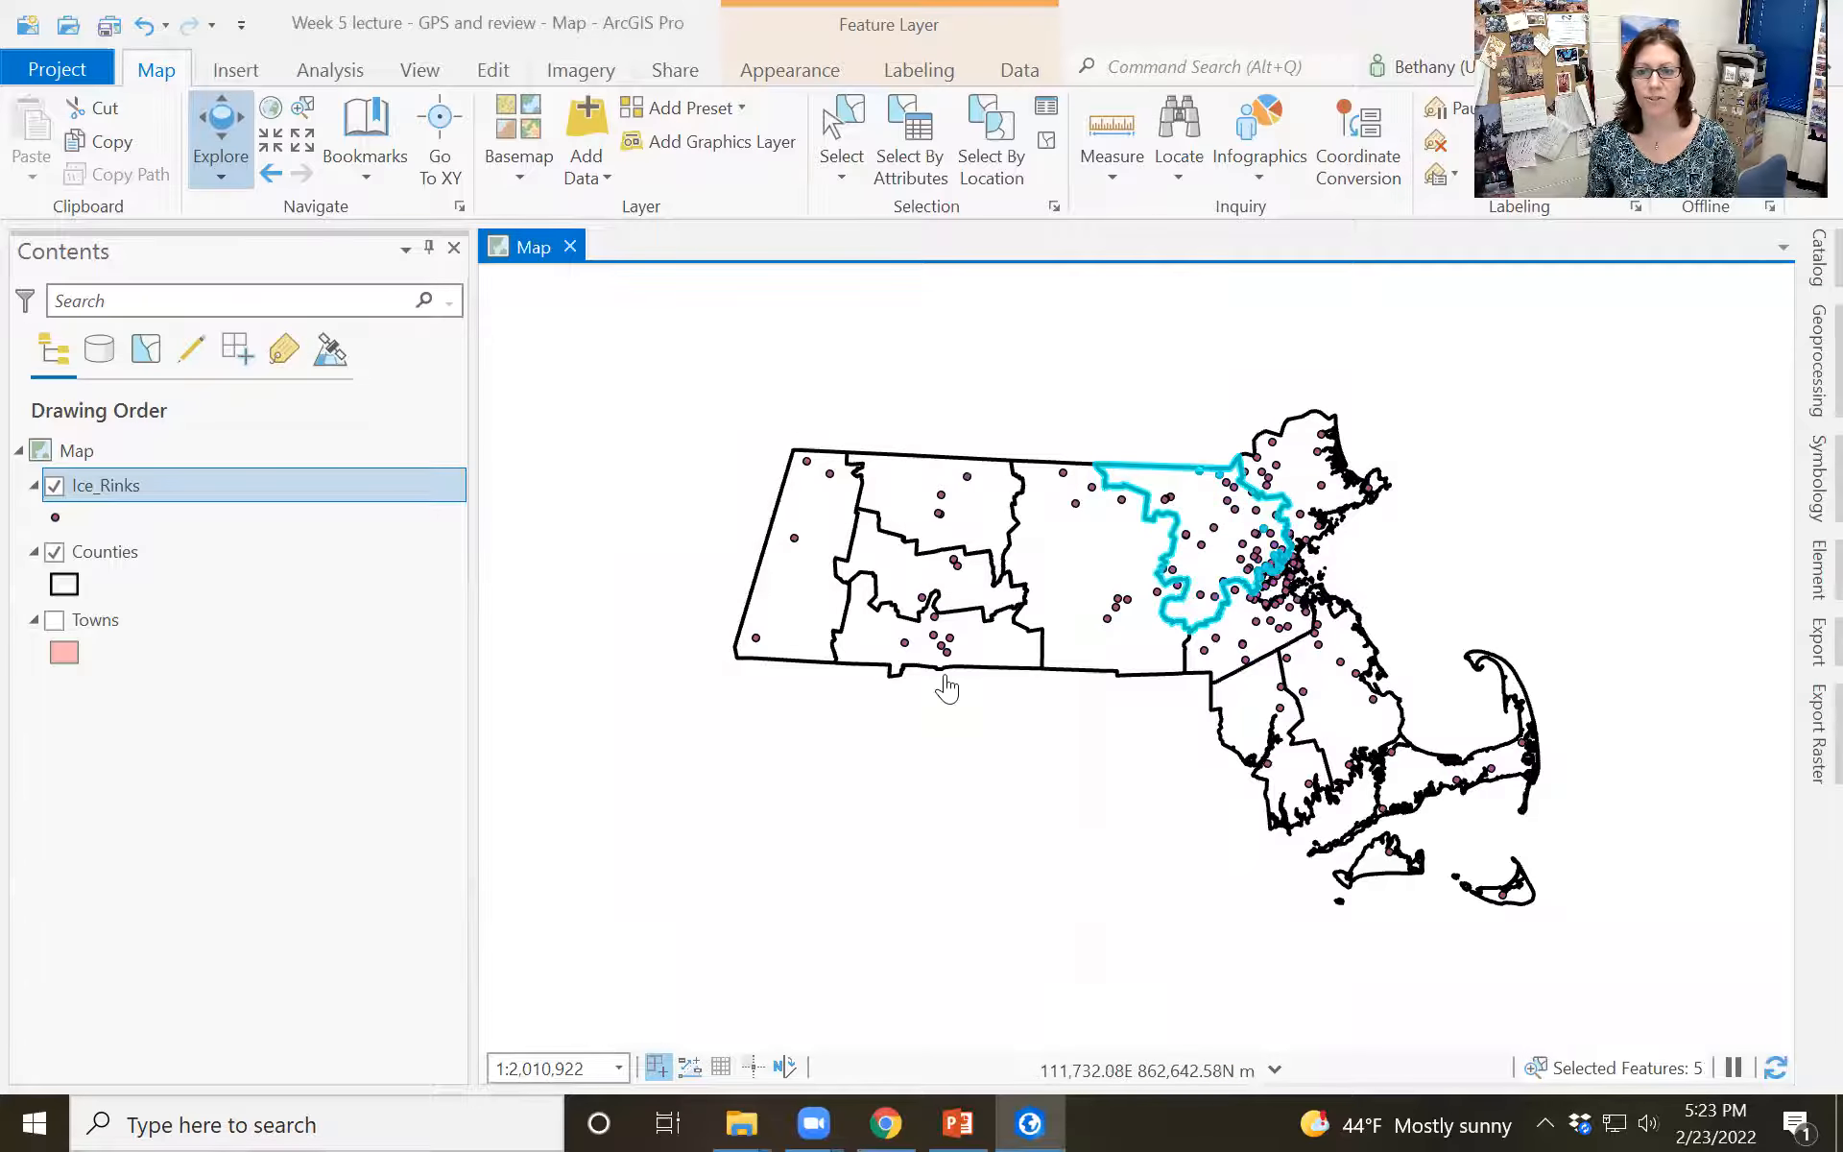
# Step: Open the Ice_Rinks attribute table and show only the selected records
pyautogui.rightClick(131, 486)
pyautogui.click(209, 613)
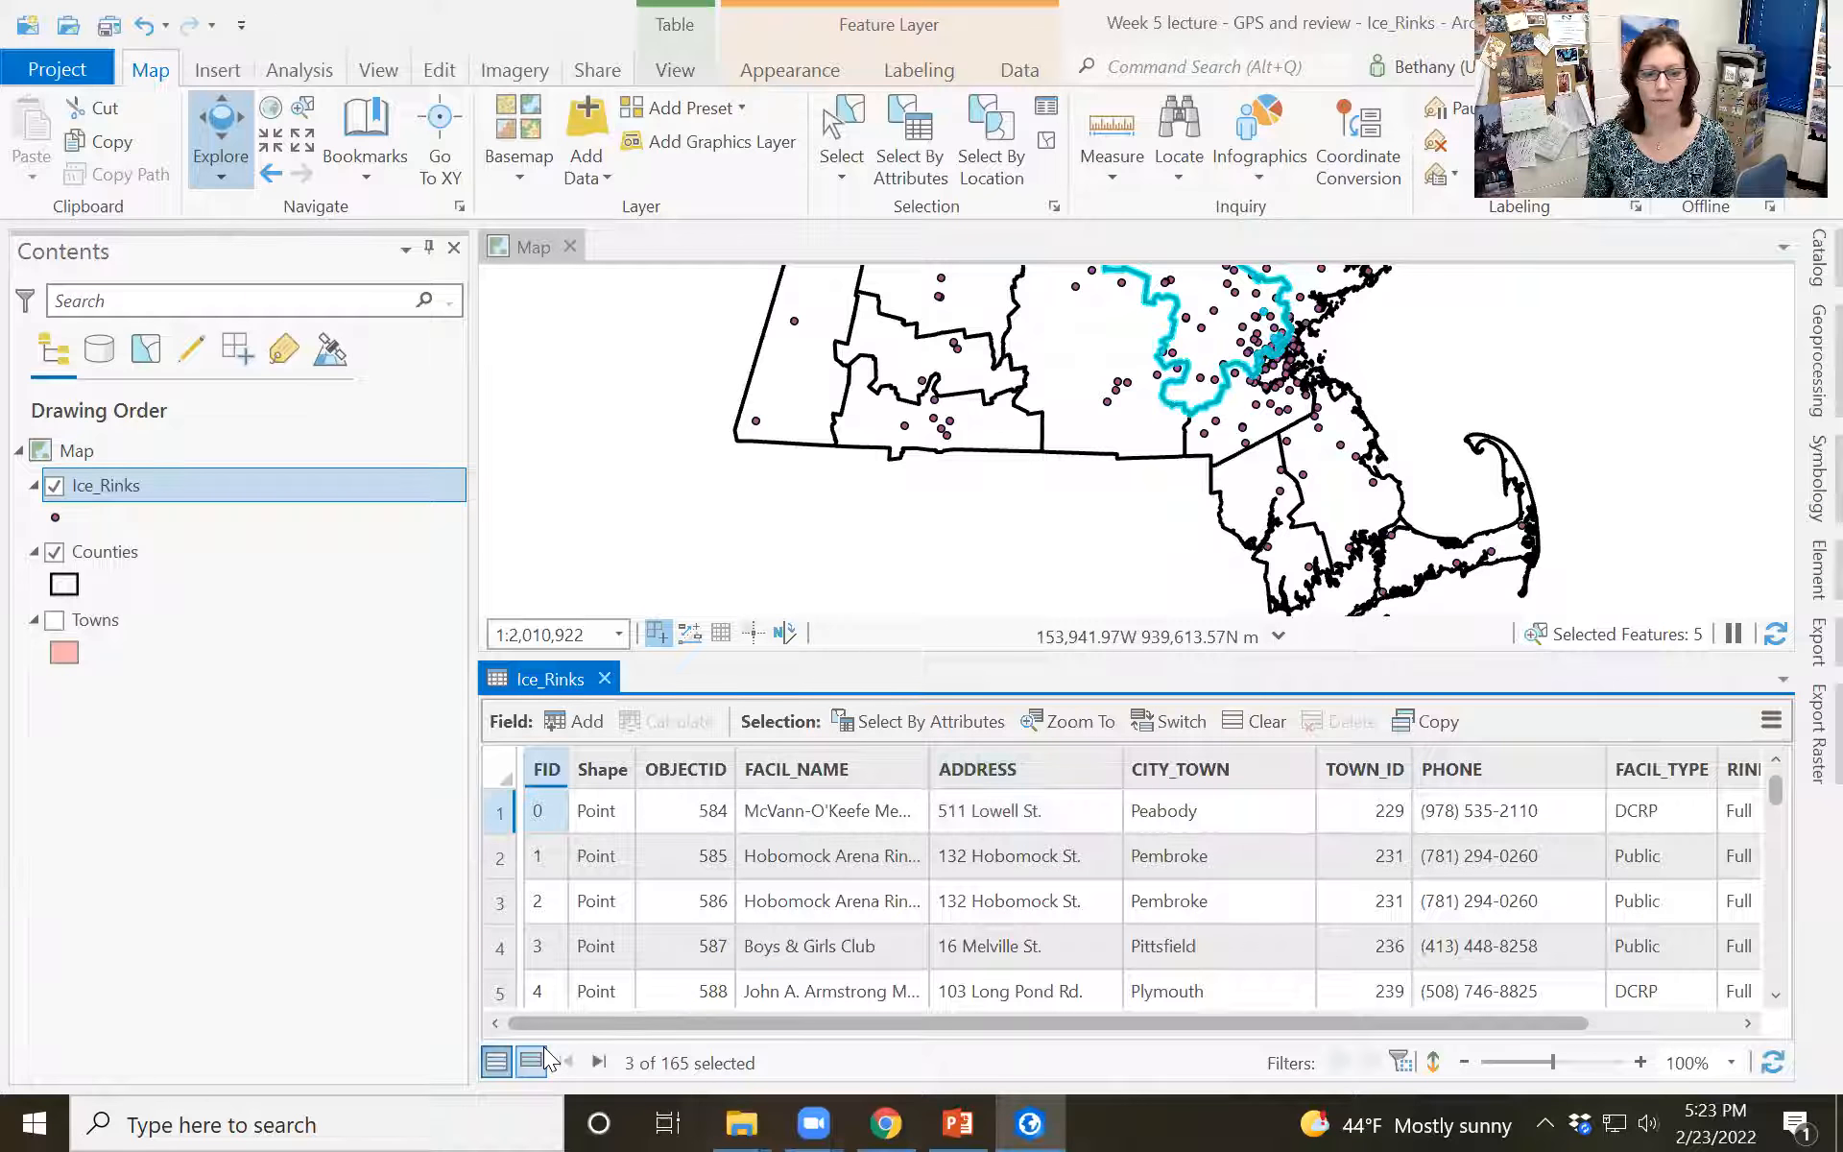
pyautogui.click(531, 1060)
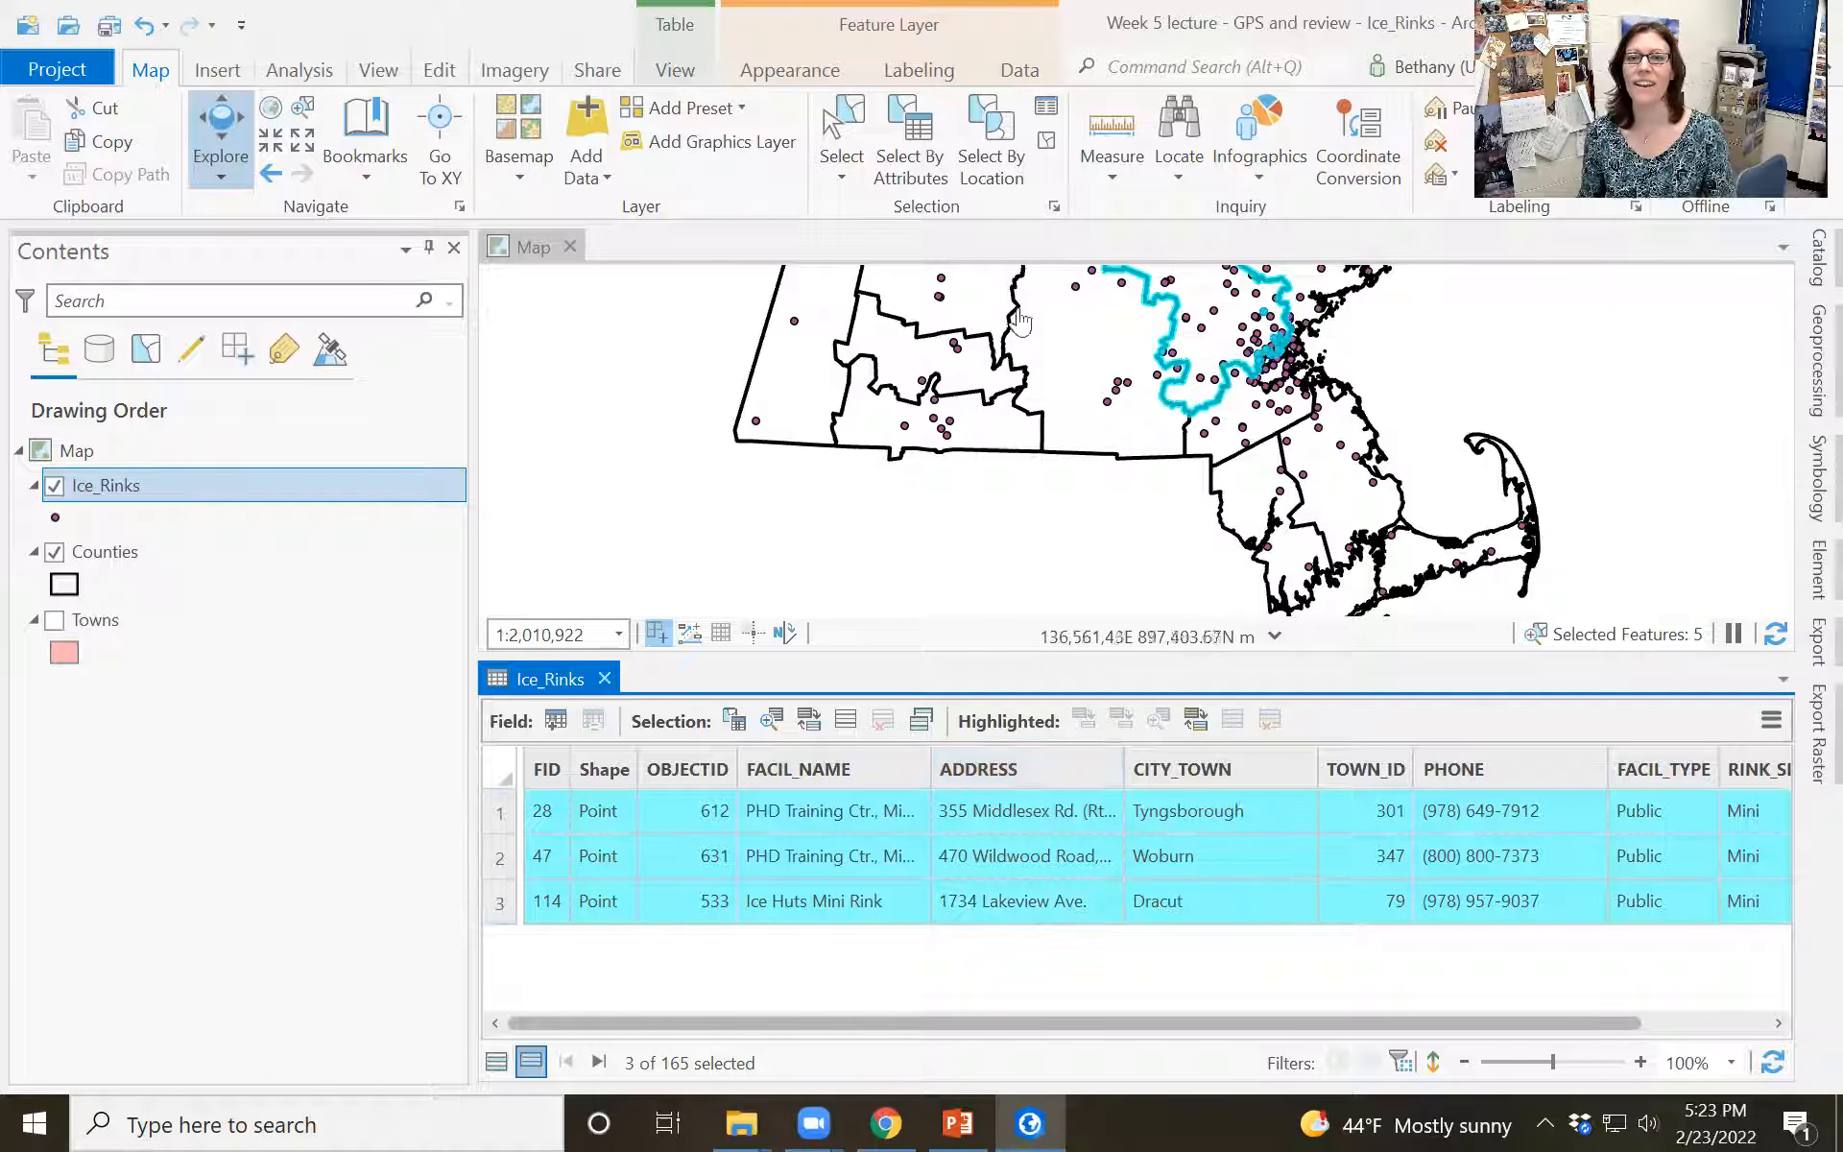
# Step: Clear all selected features in the map and close the Ice_Rinks attribute table
pyautogui.click(1049, 158)
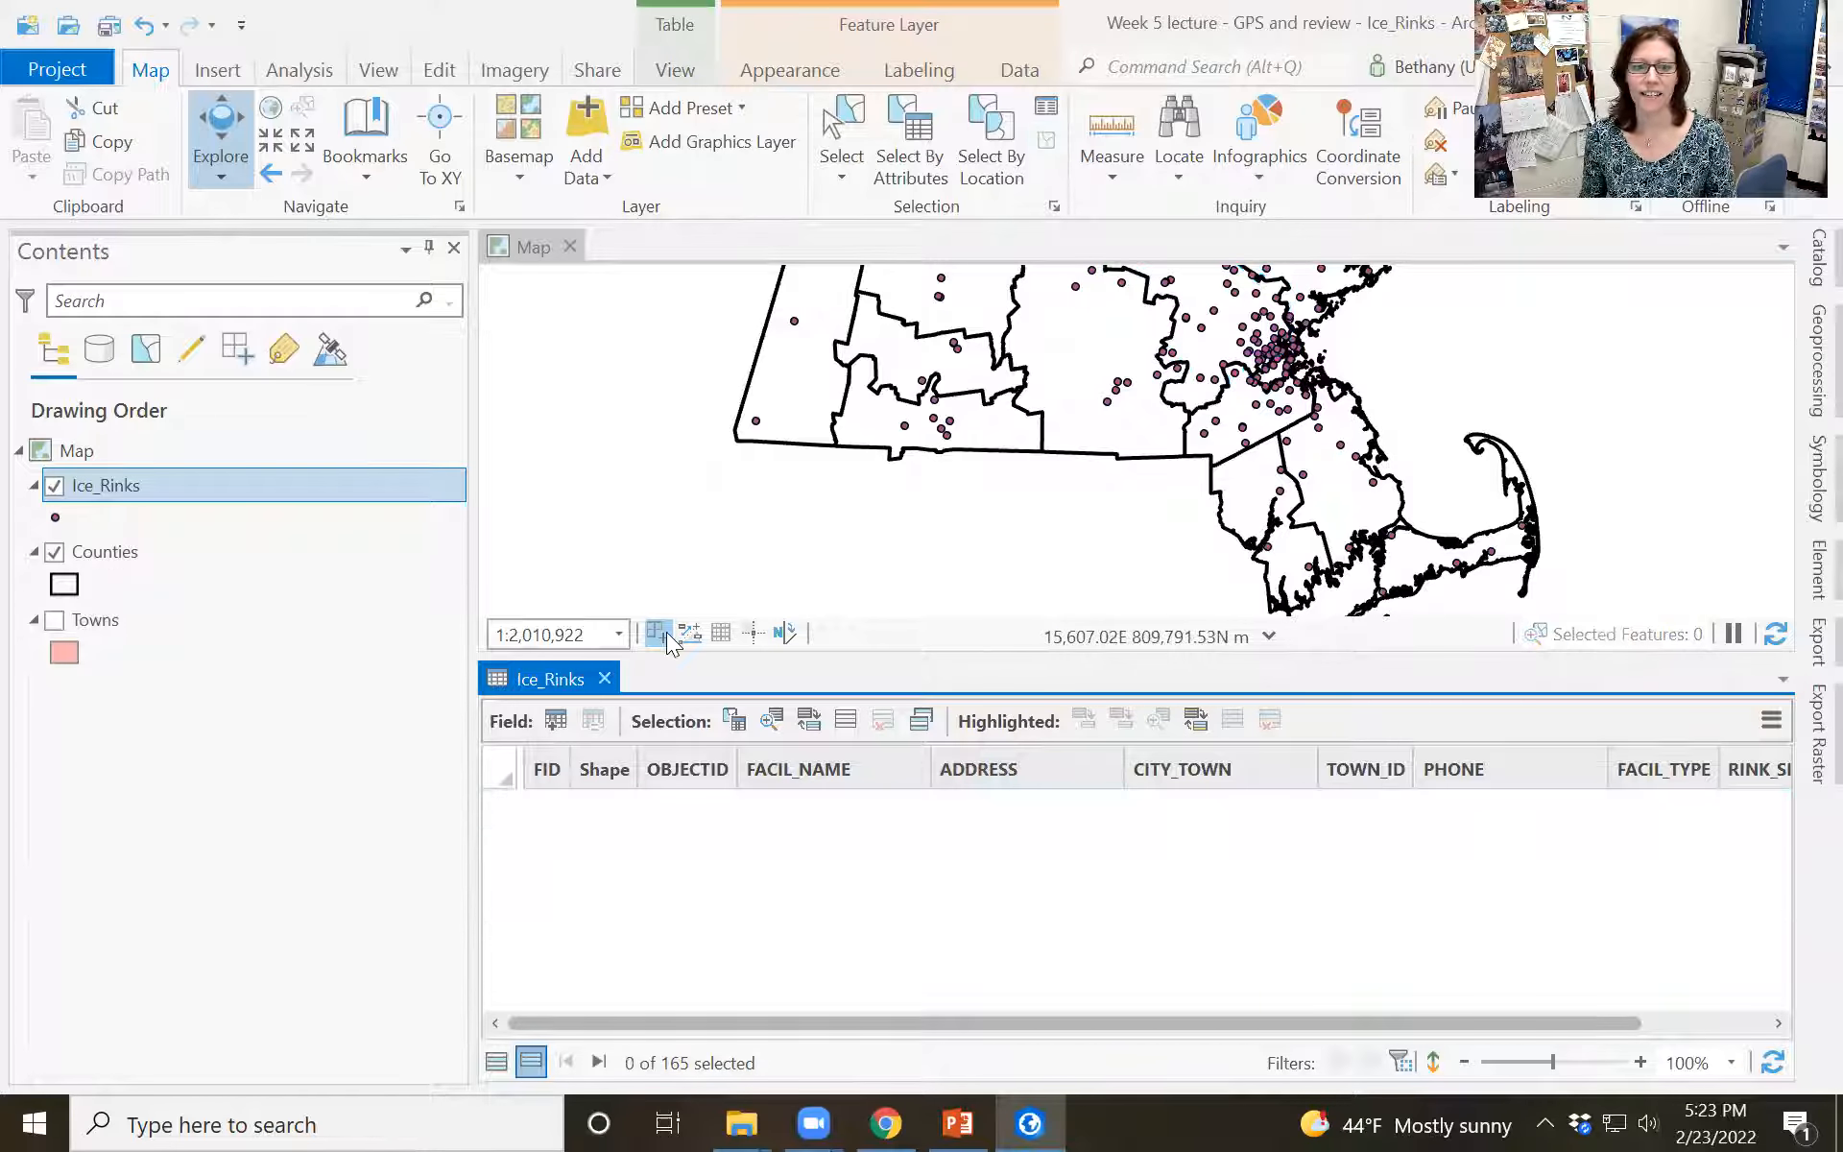
pyautogui.click(605, 678)
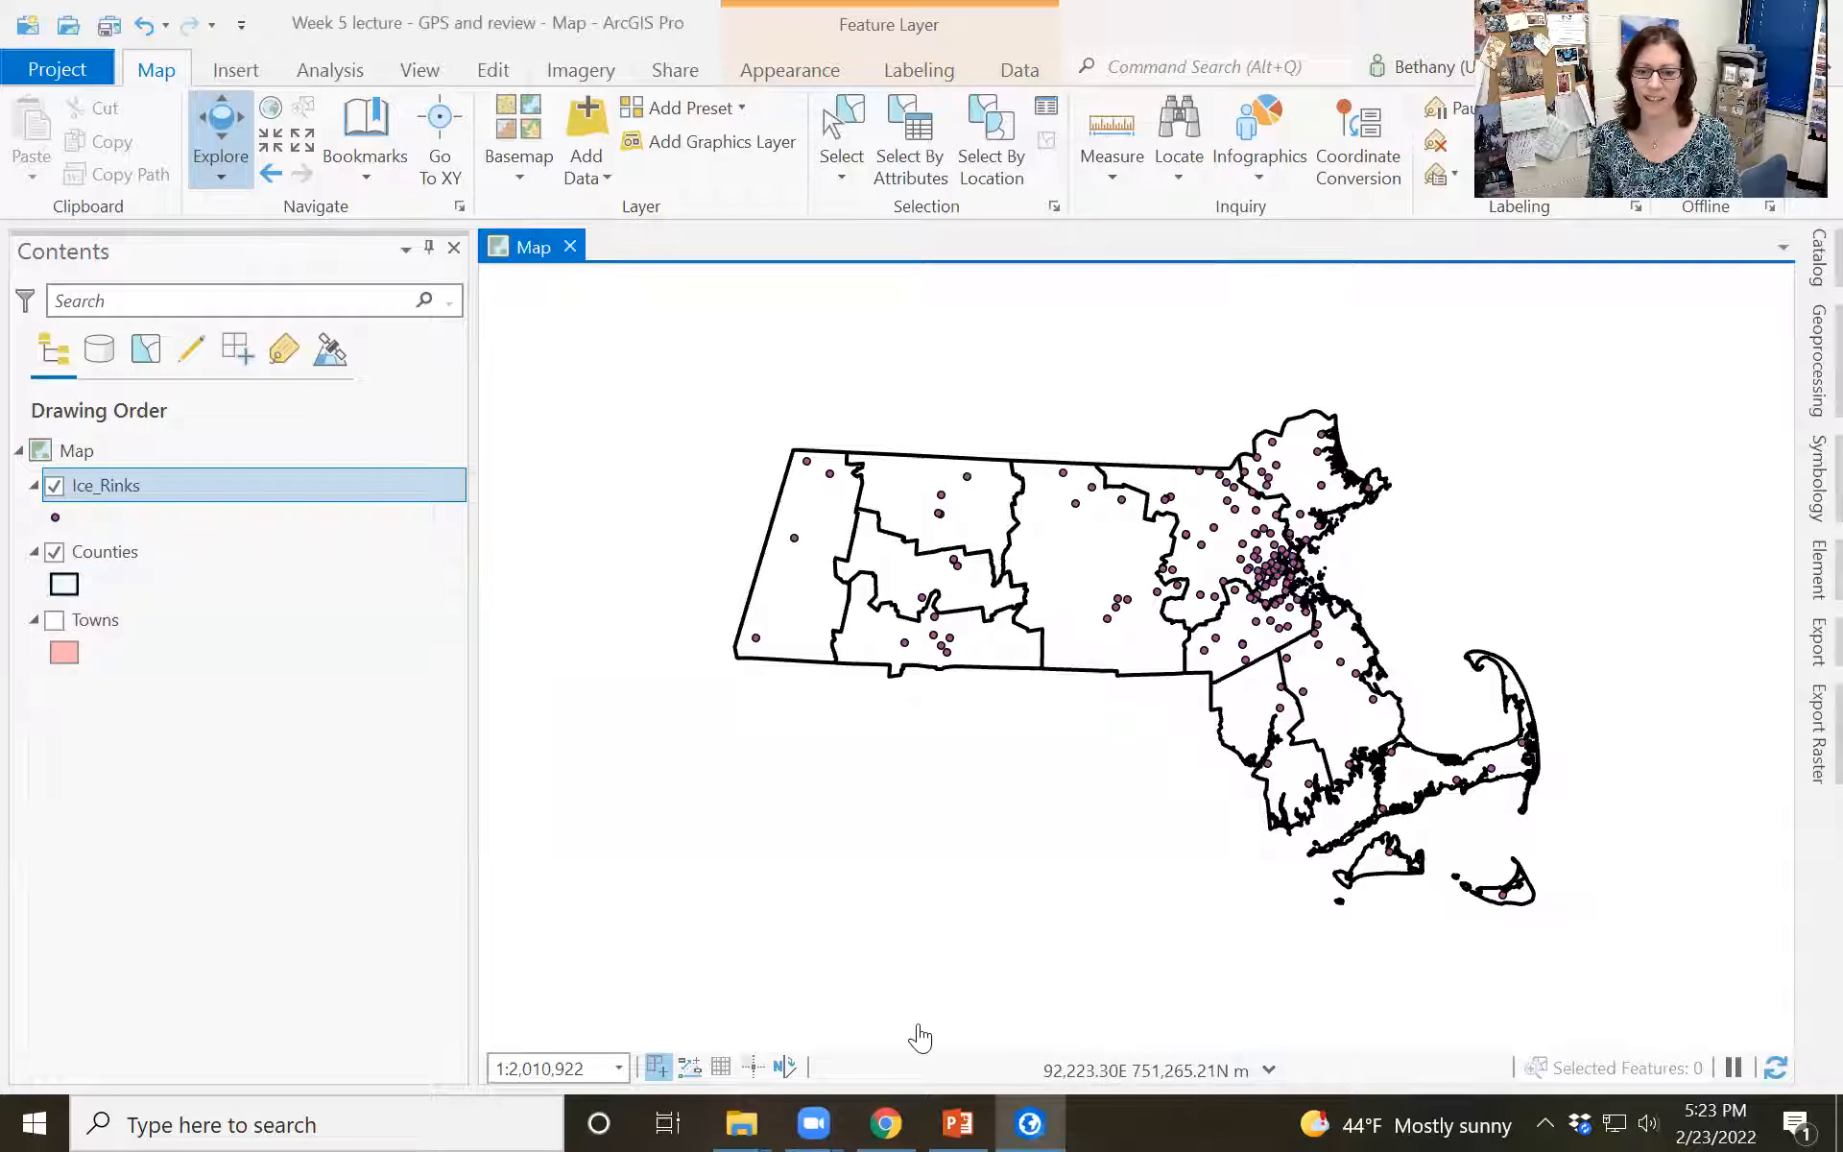
# Step: Switch to PowerPoint, read the next Selection options review slide for the new task, and return to ArcGIS Pro
pyautogui.click(950, 1117)
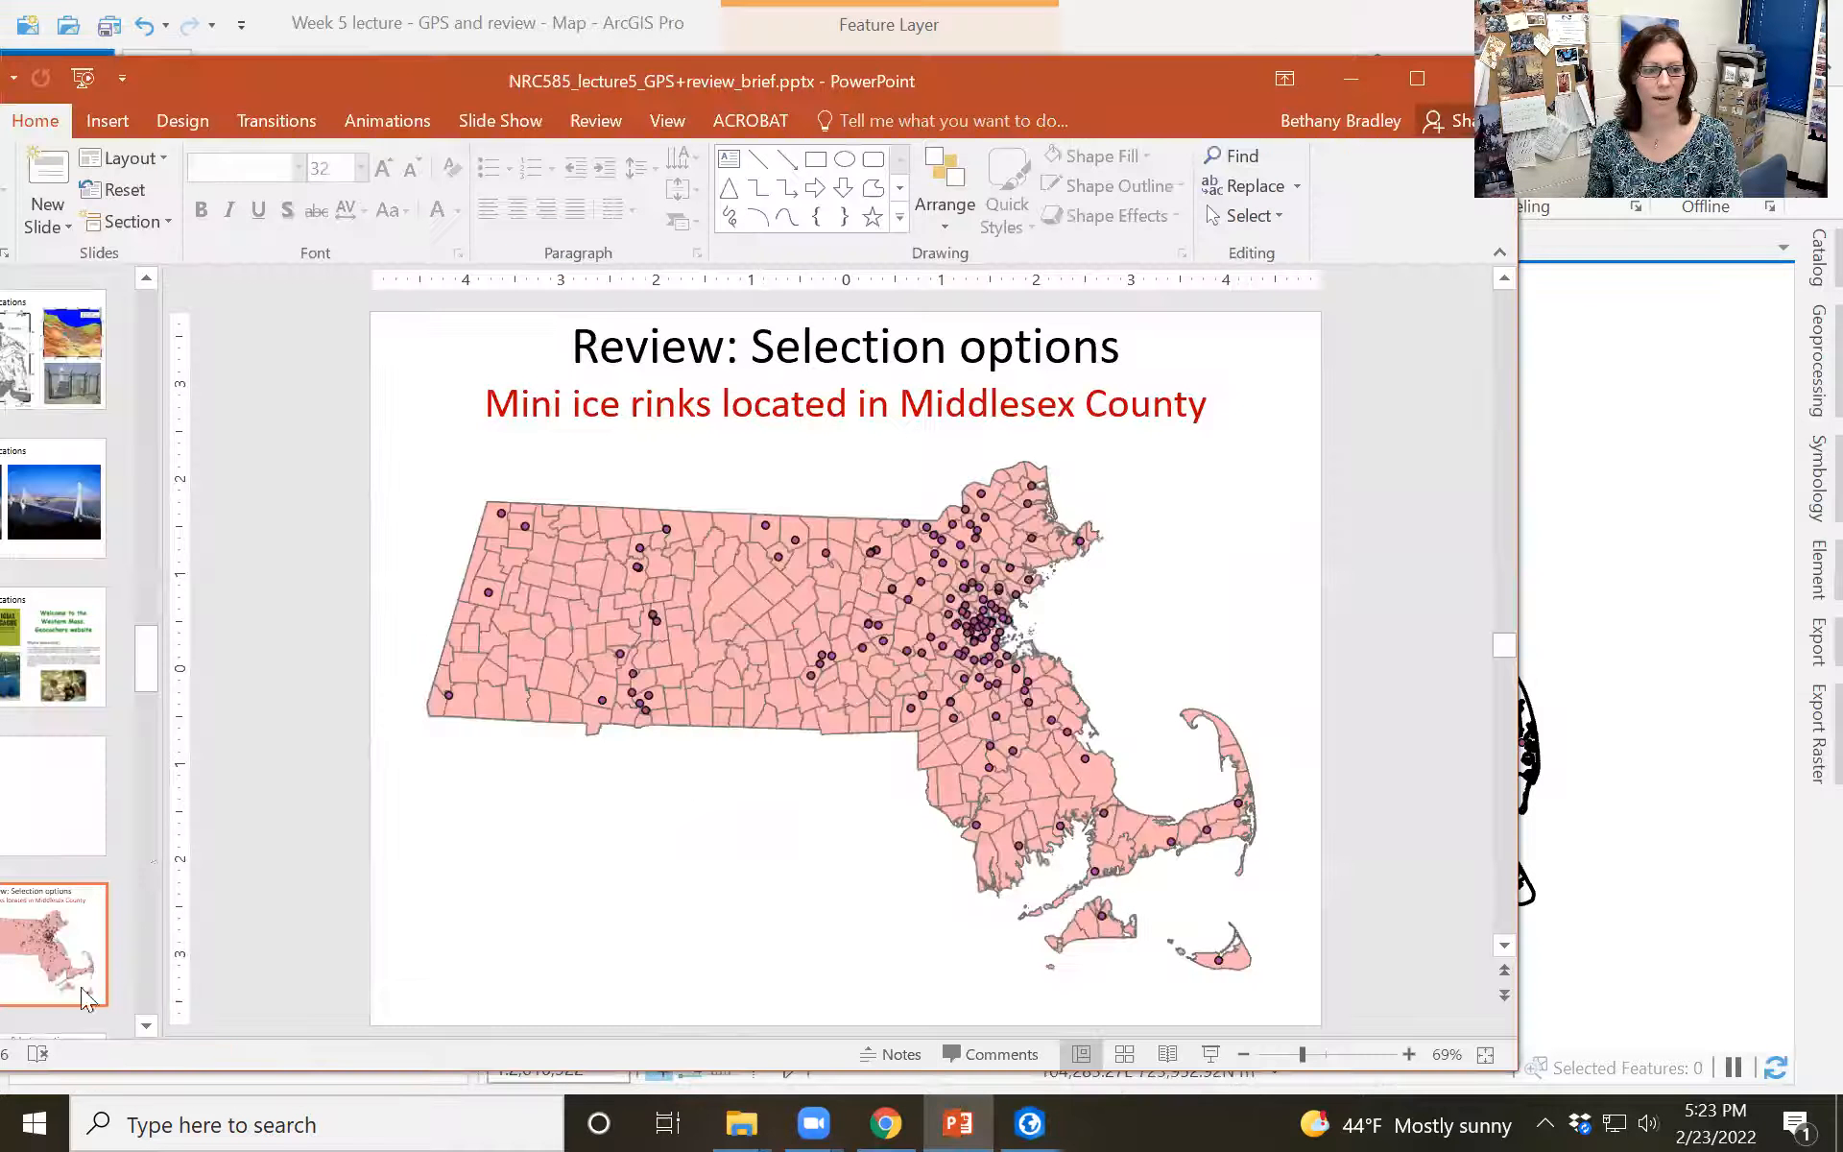
pyautogui.press('Down')
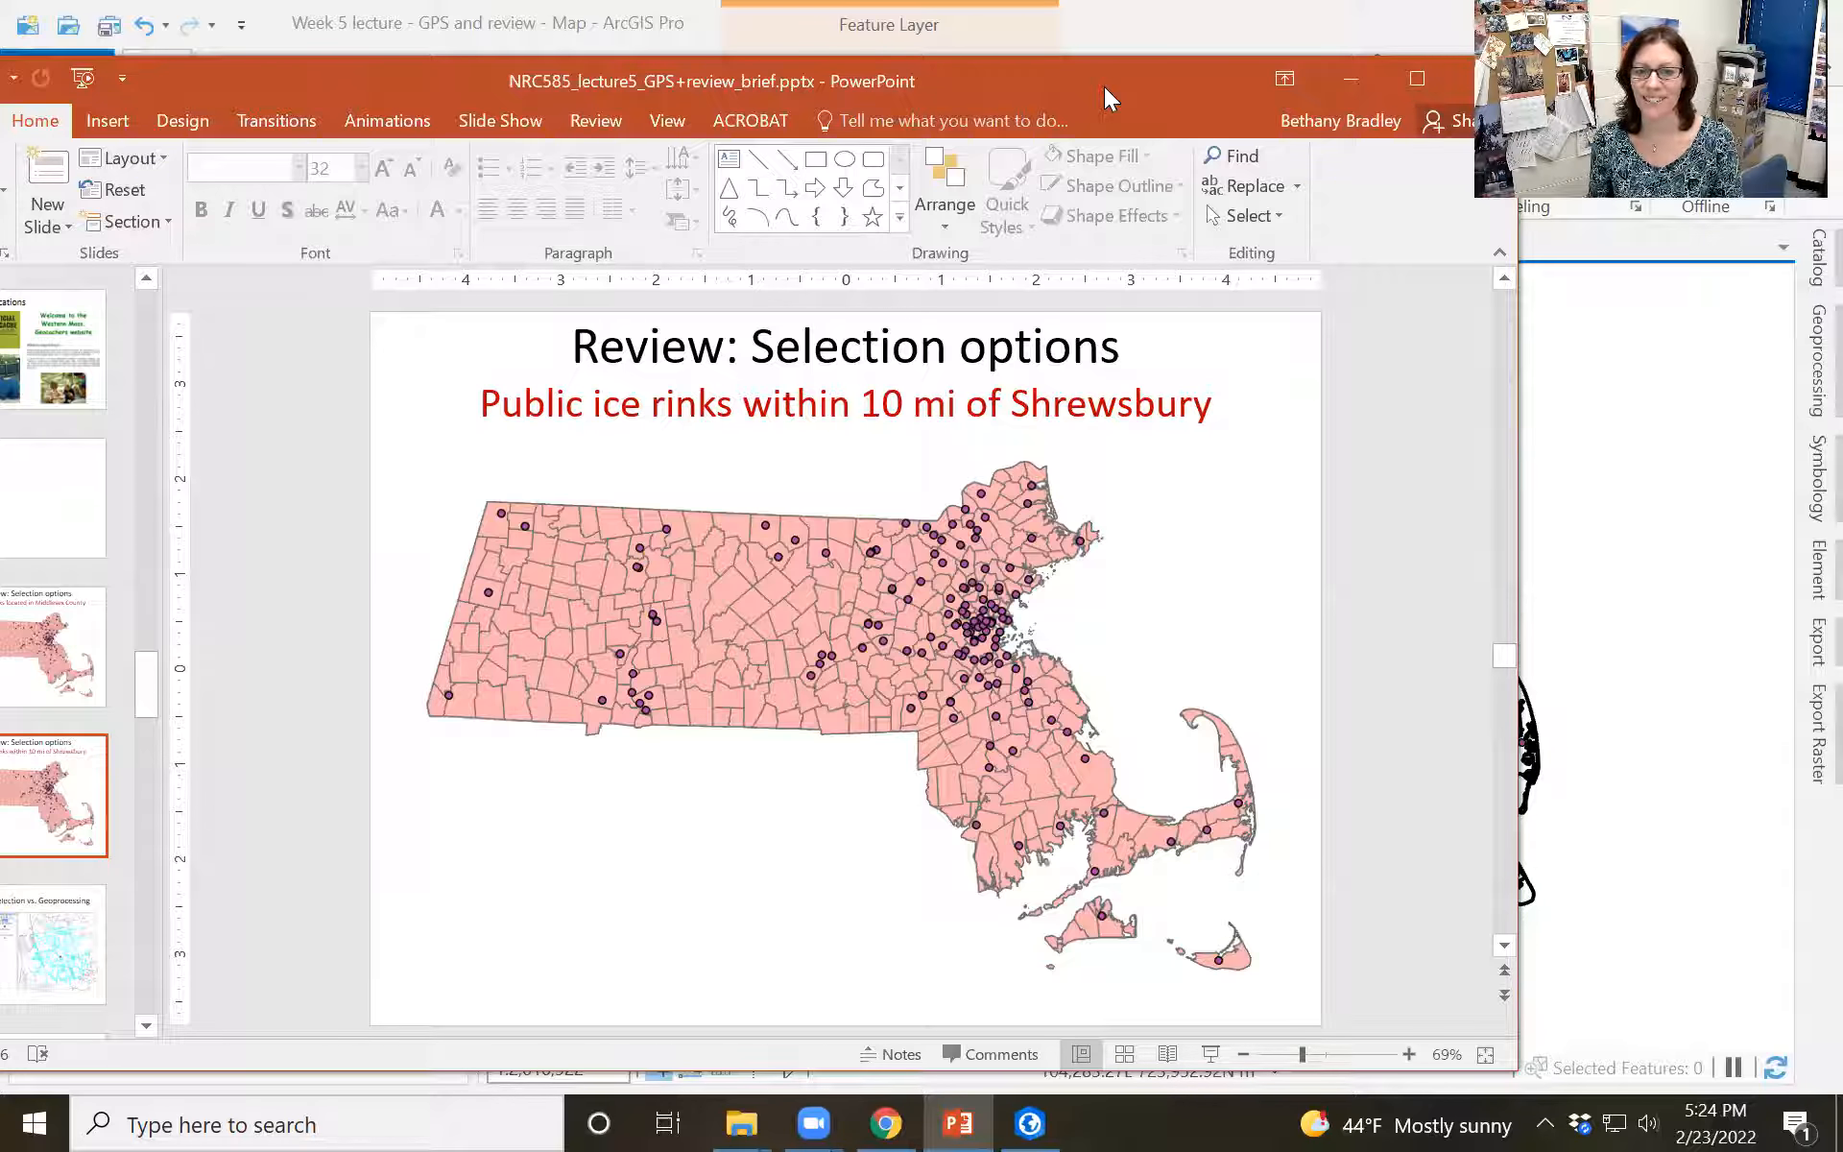
pyautogui.click(1340, 75)
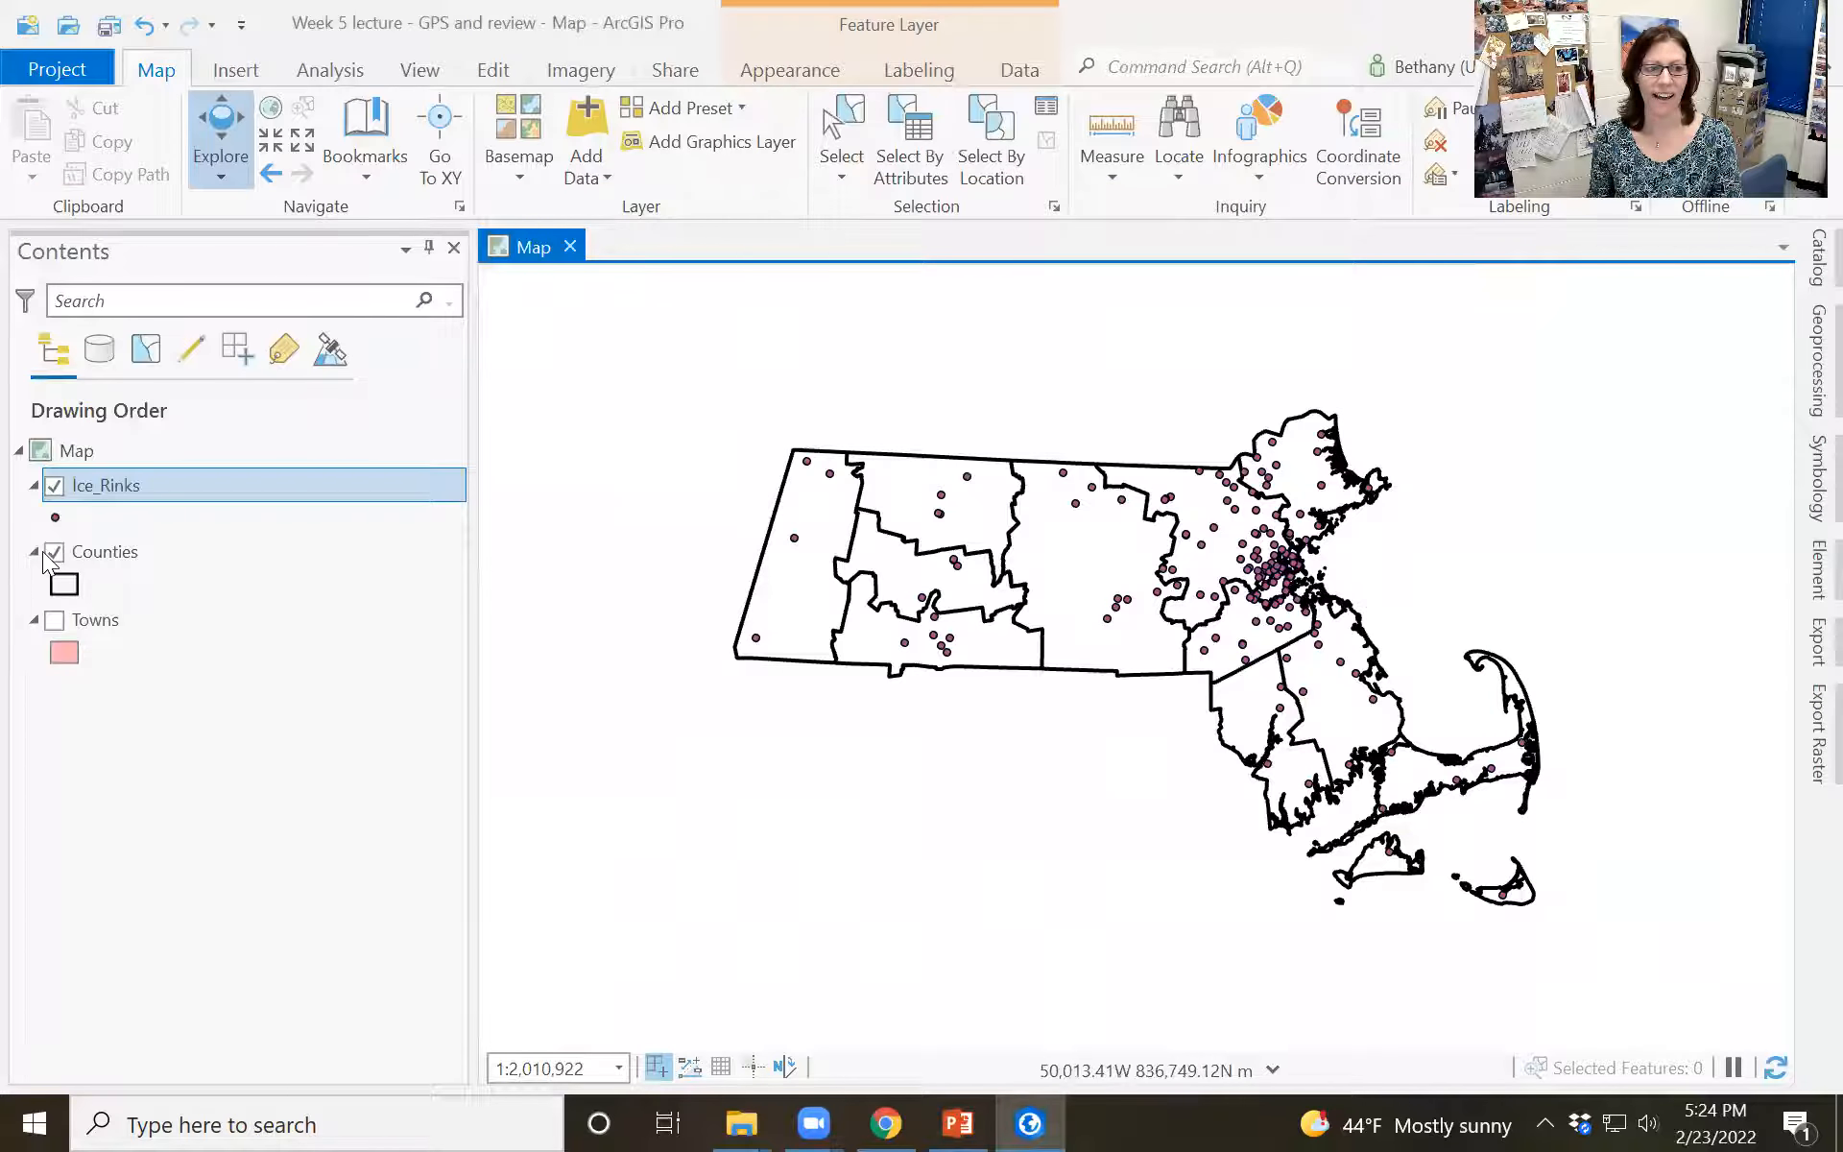
# Step: Display the Towns layer instead of Counties and check the fields in the Towns attribute table
pyautogui.click(52, 552)
pyautogui.click(53, 620)
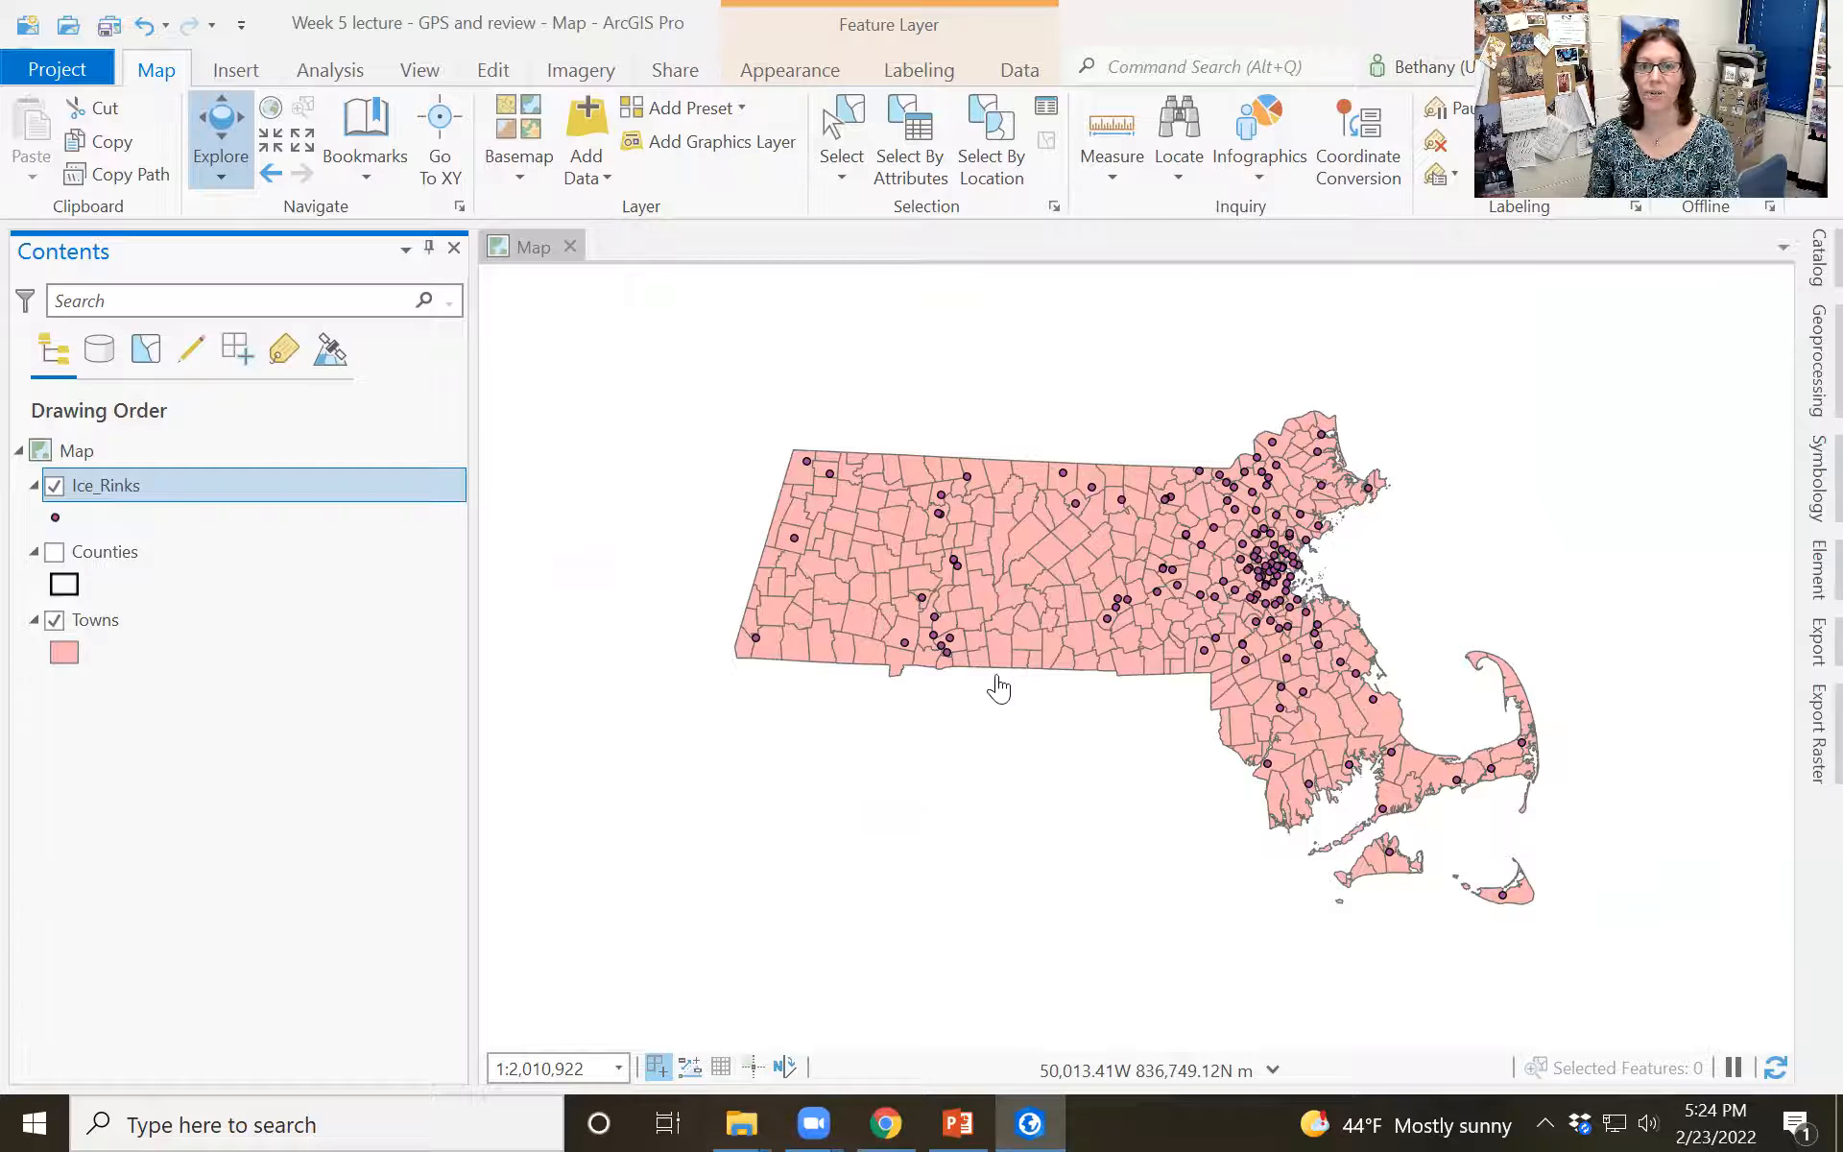
pyautogui.rightClick(81, 622)
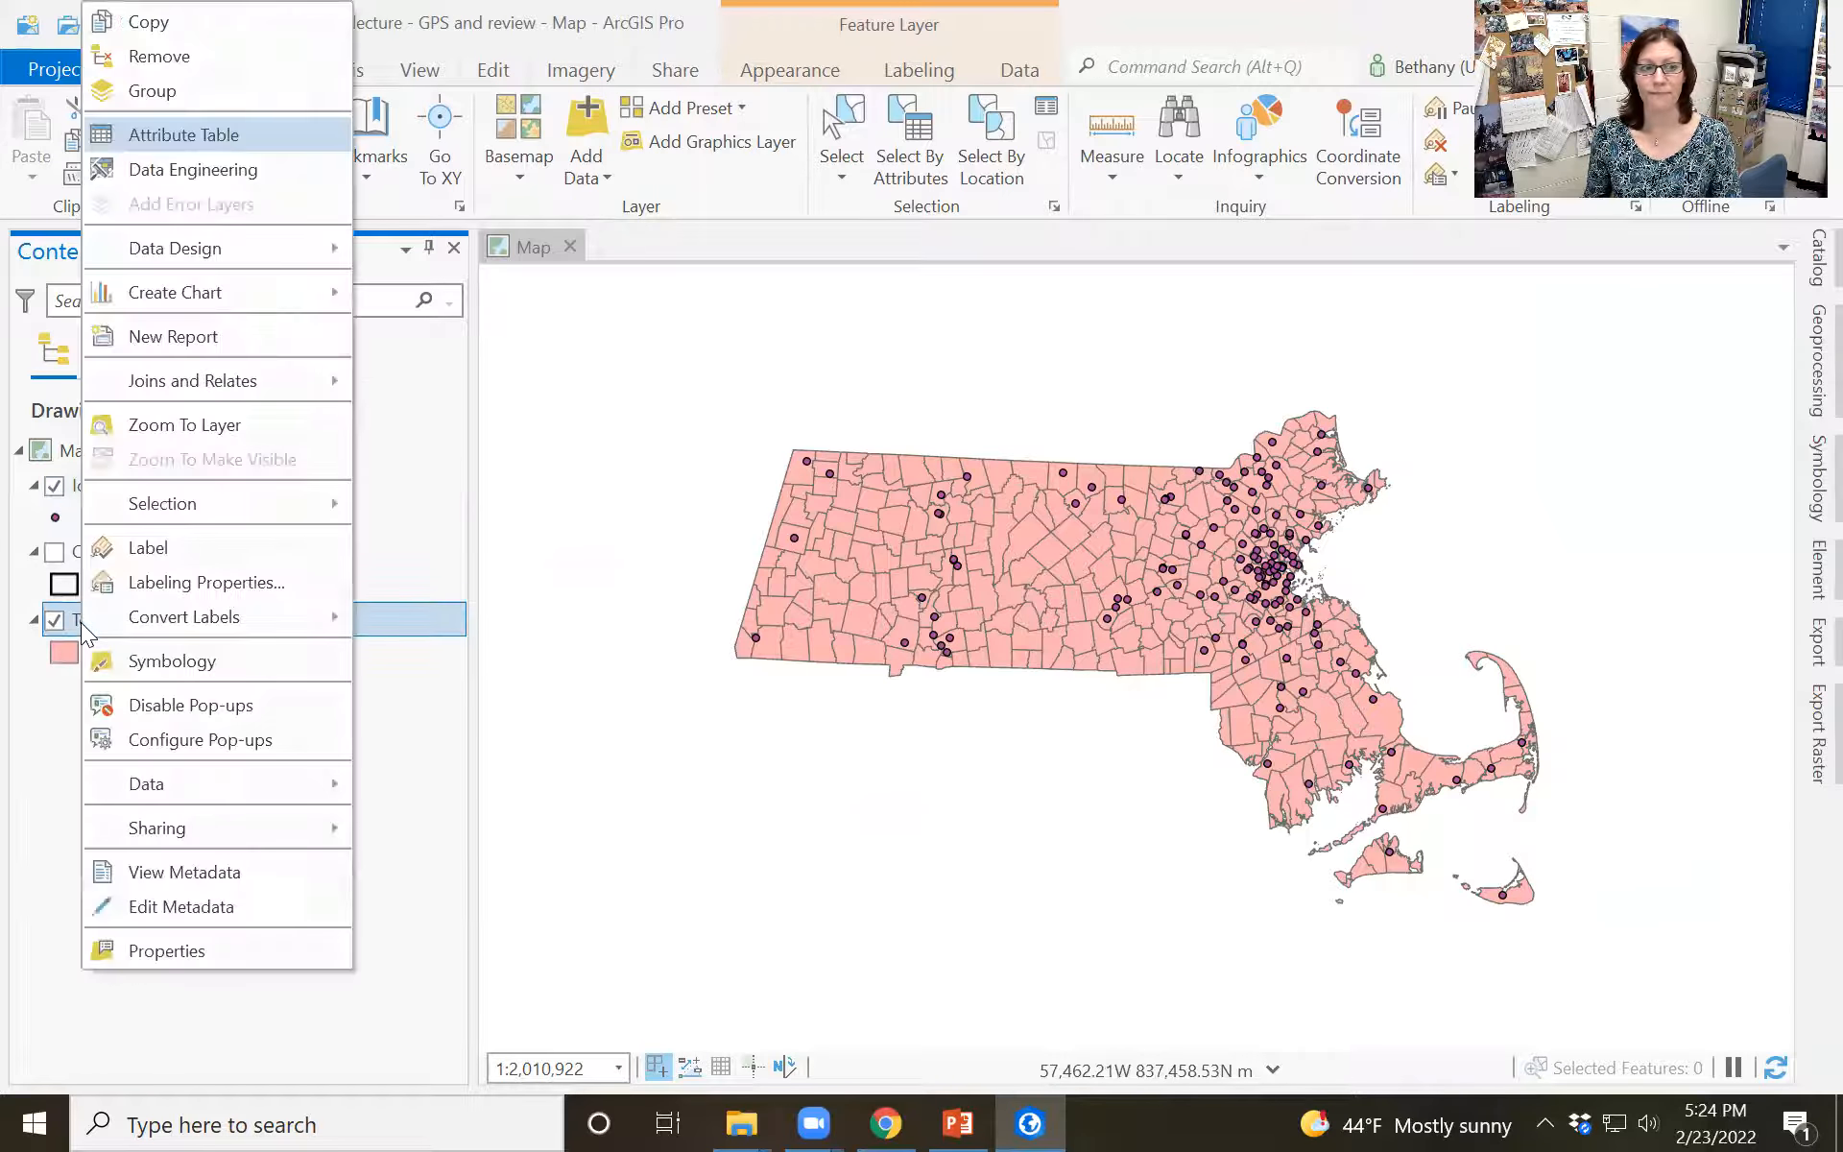
pyautogui.click(201, 142)
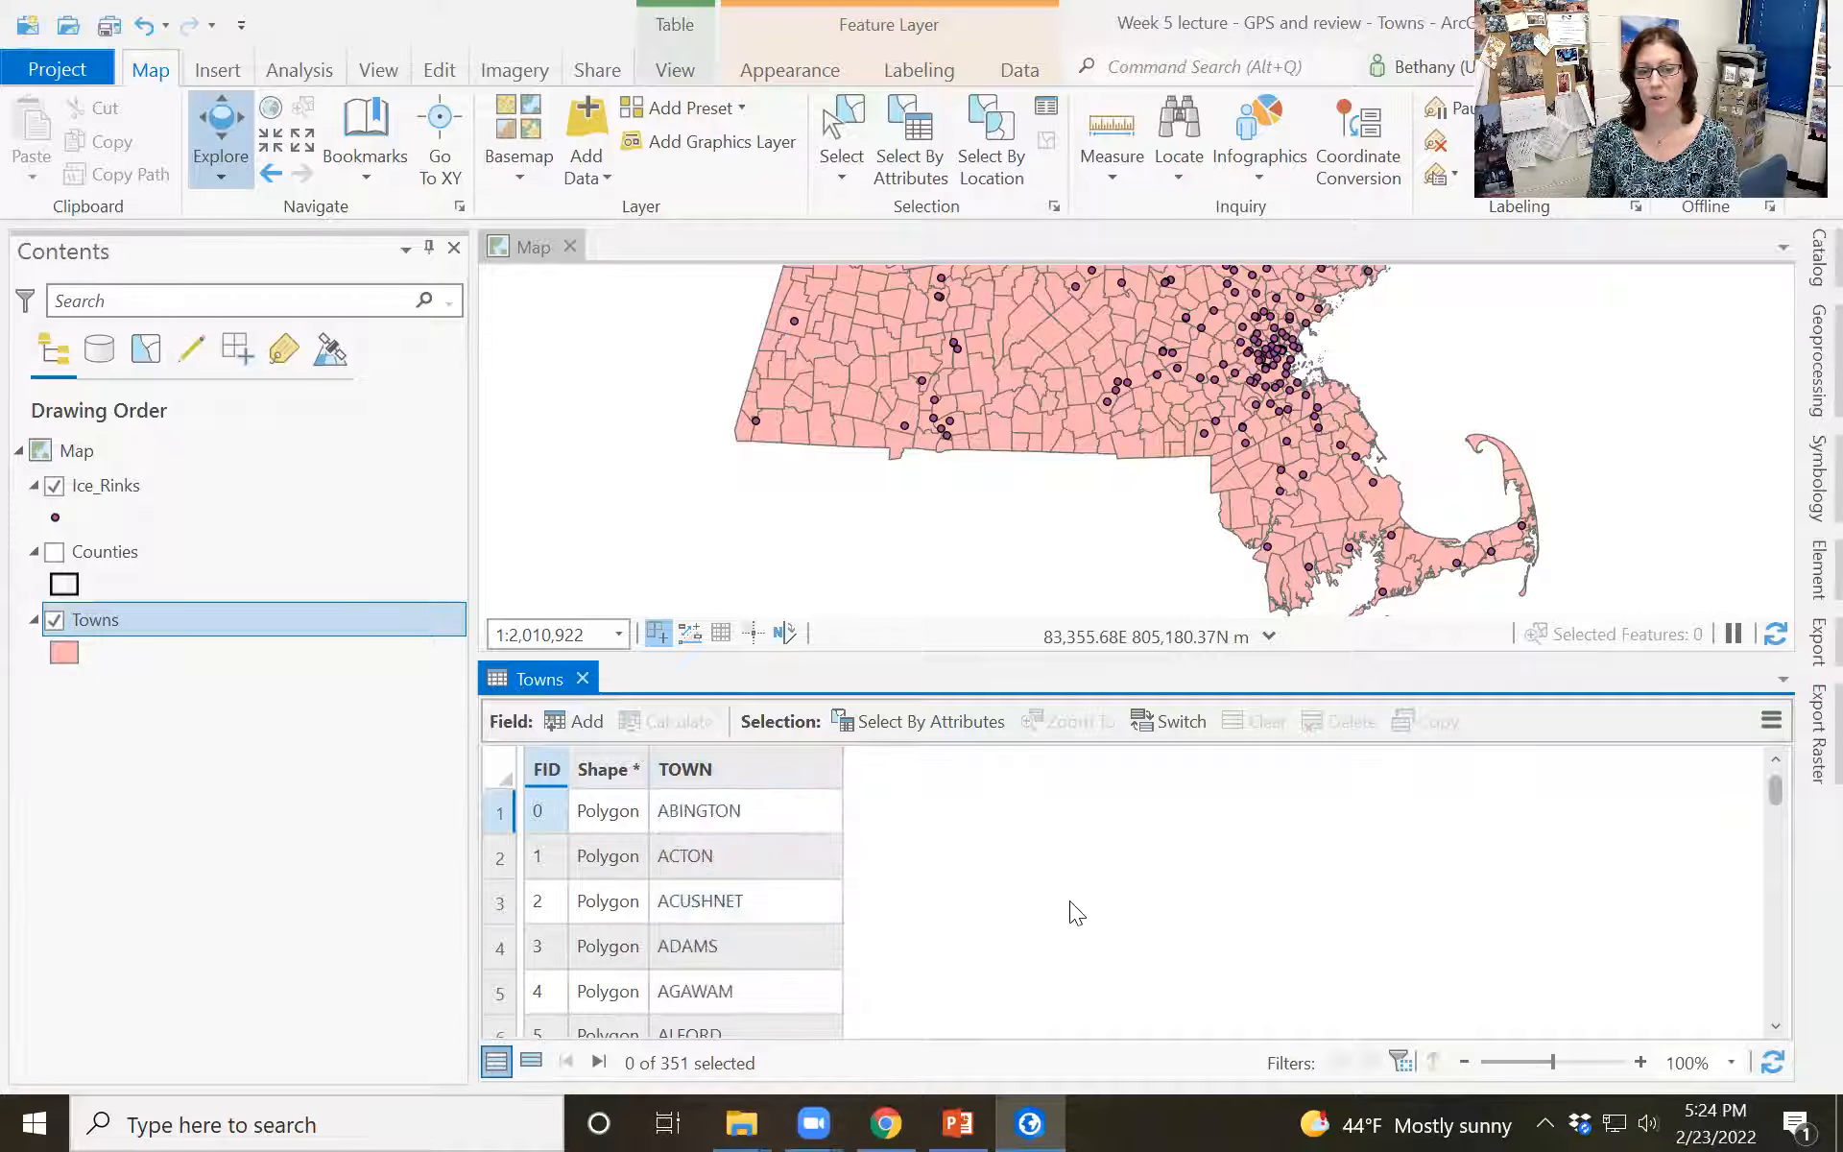
pyautogui.click(581, 679)
# Step: Select by attributes the Towns feature where TOWN is equal to SHREWSBURY, as a new selection
pyautogui.click(922, 135)
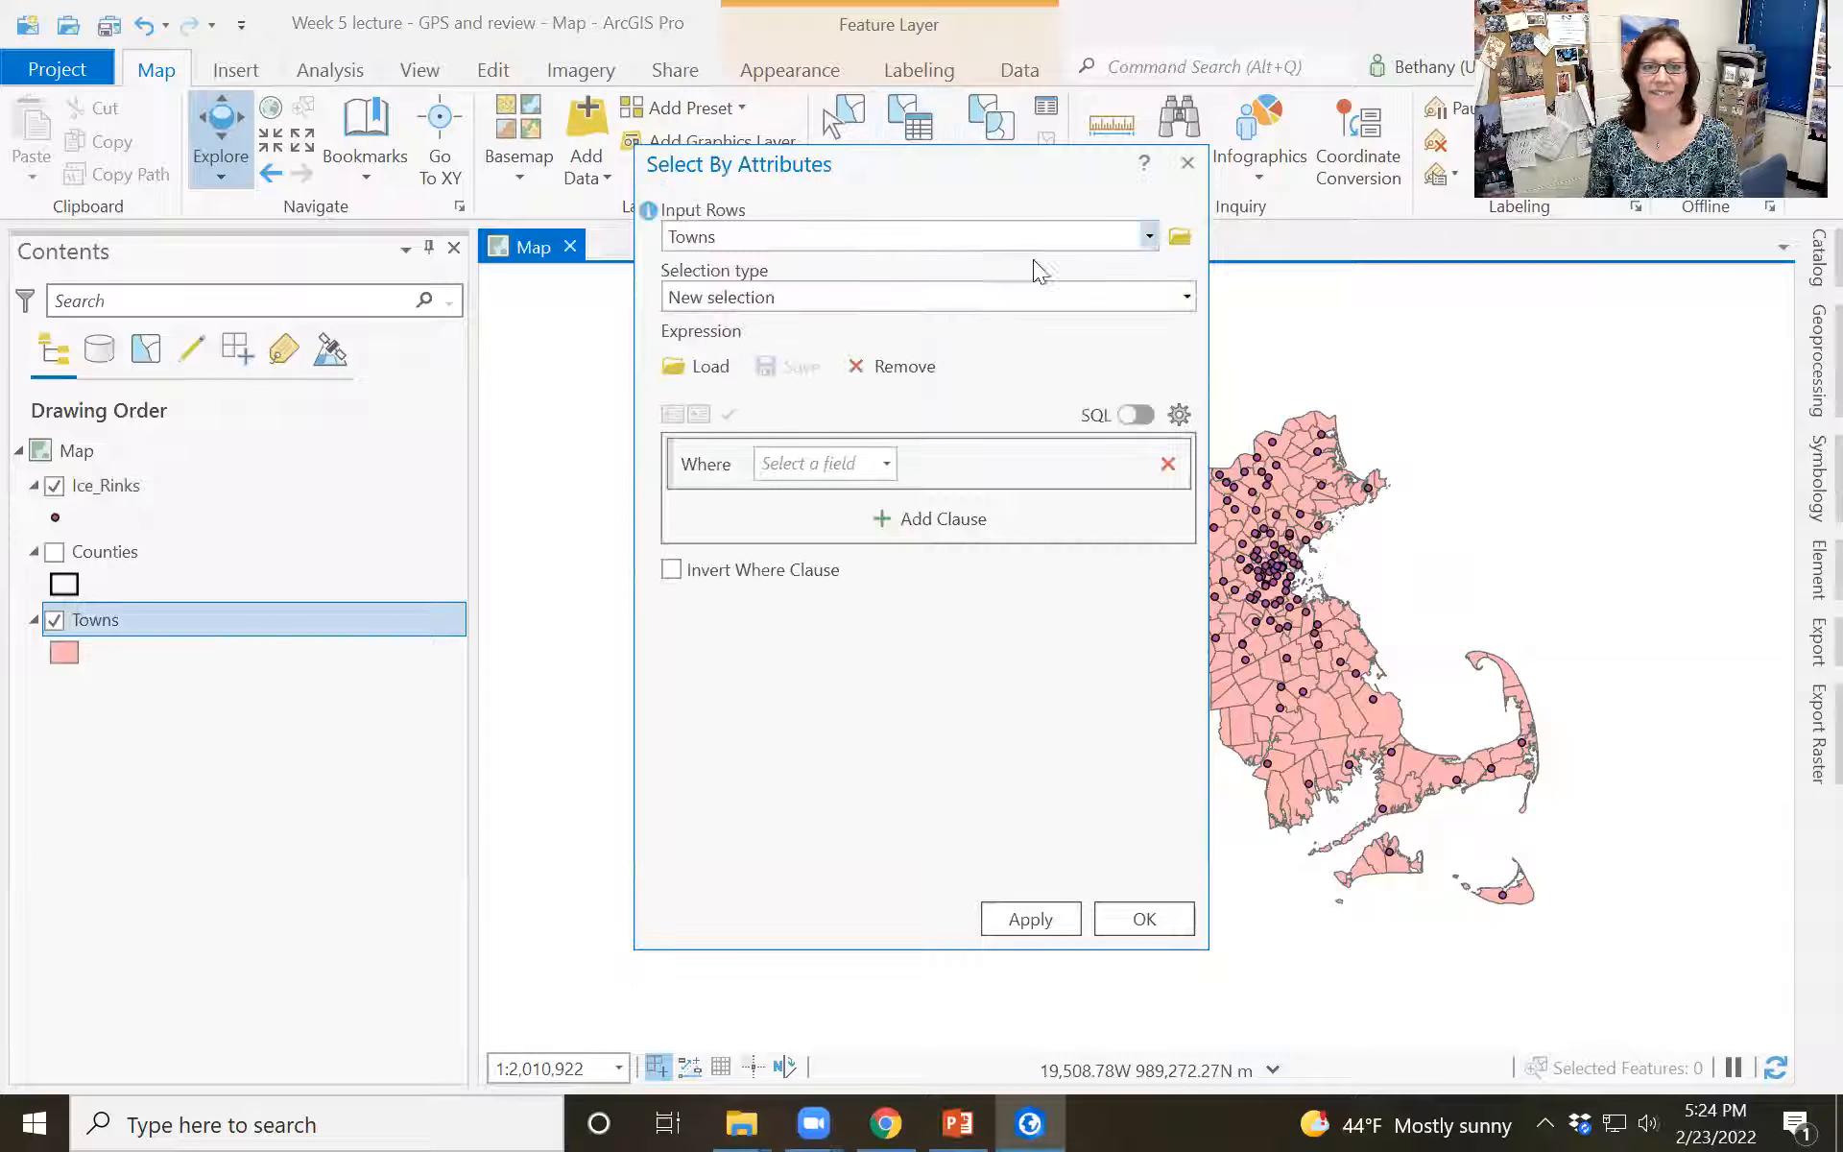
pyautogui.click(887, 463)
pyautogui.click(854, 526)
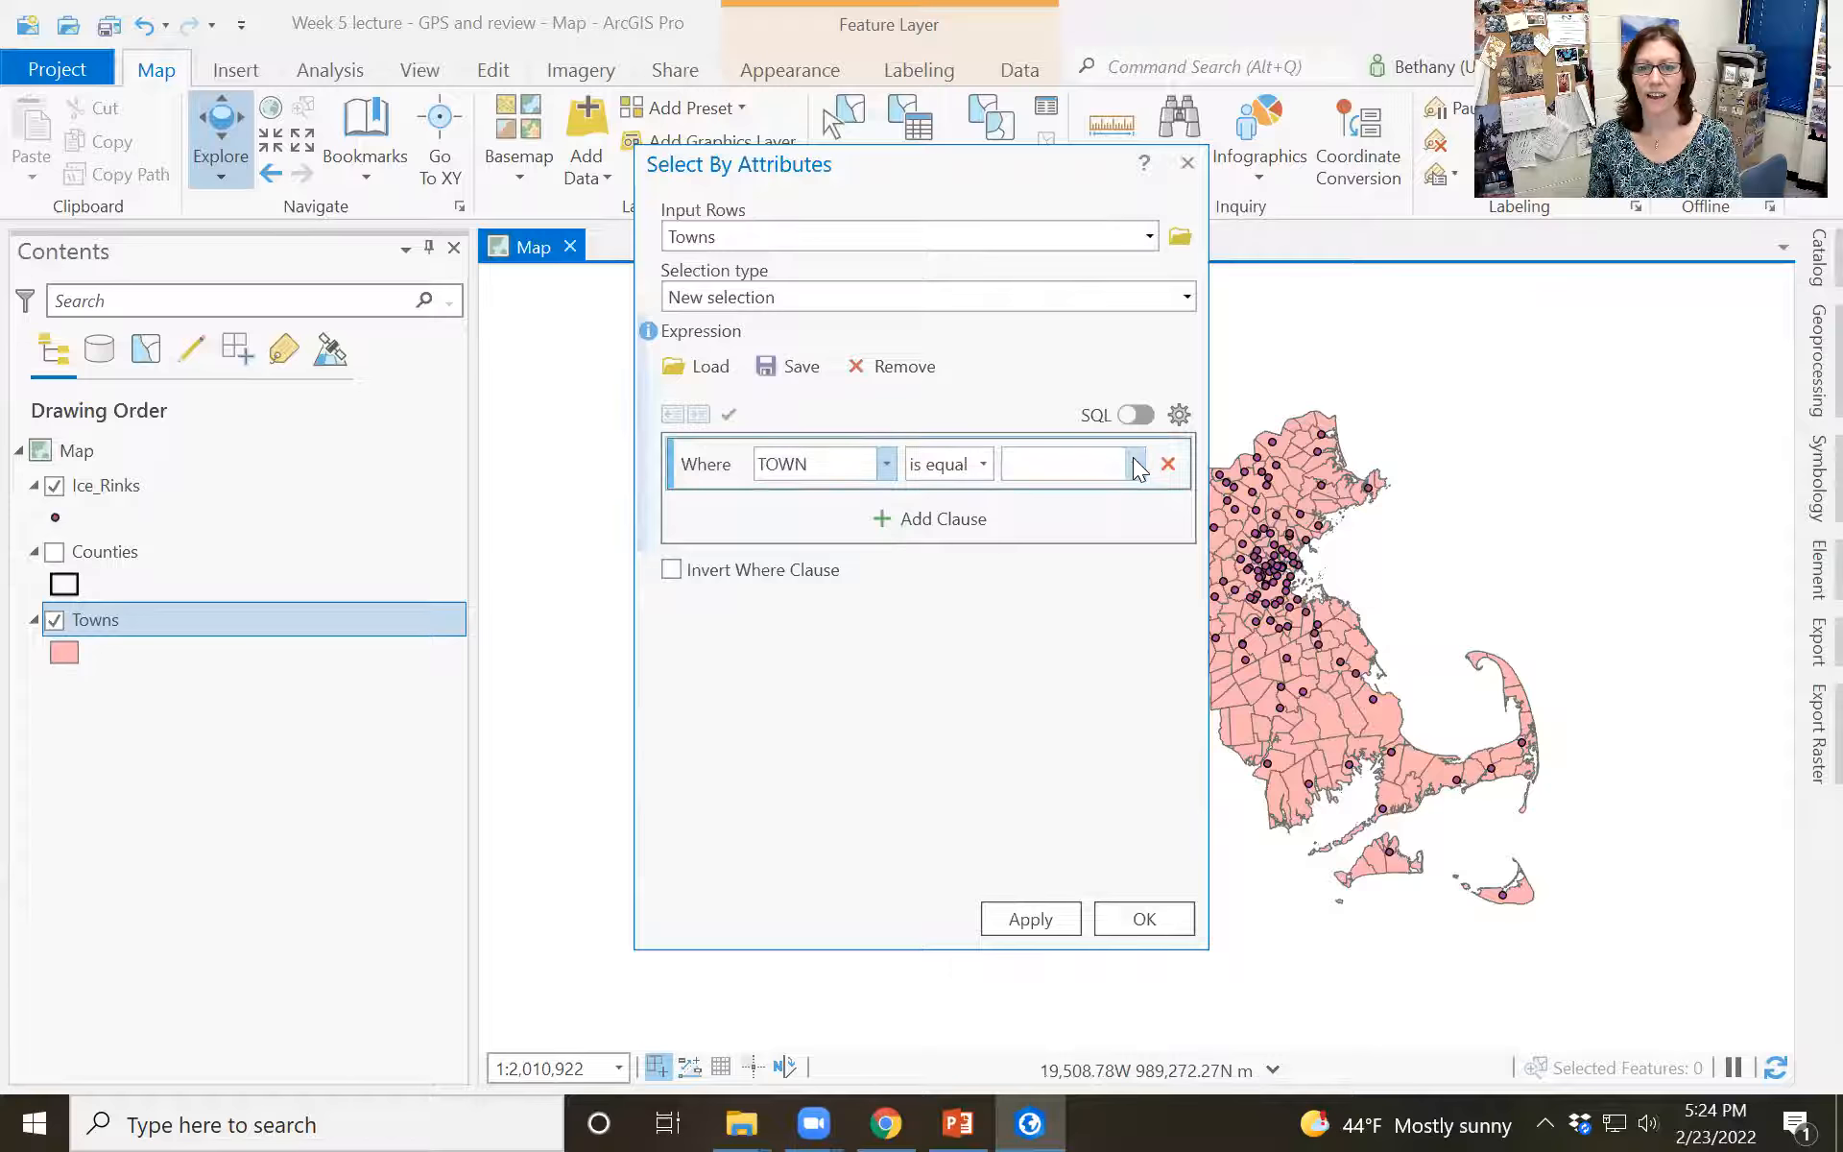
pyautogui.click(1135, 465)
pyautogui.click(1076, 463)
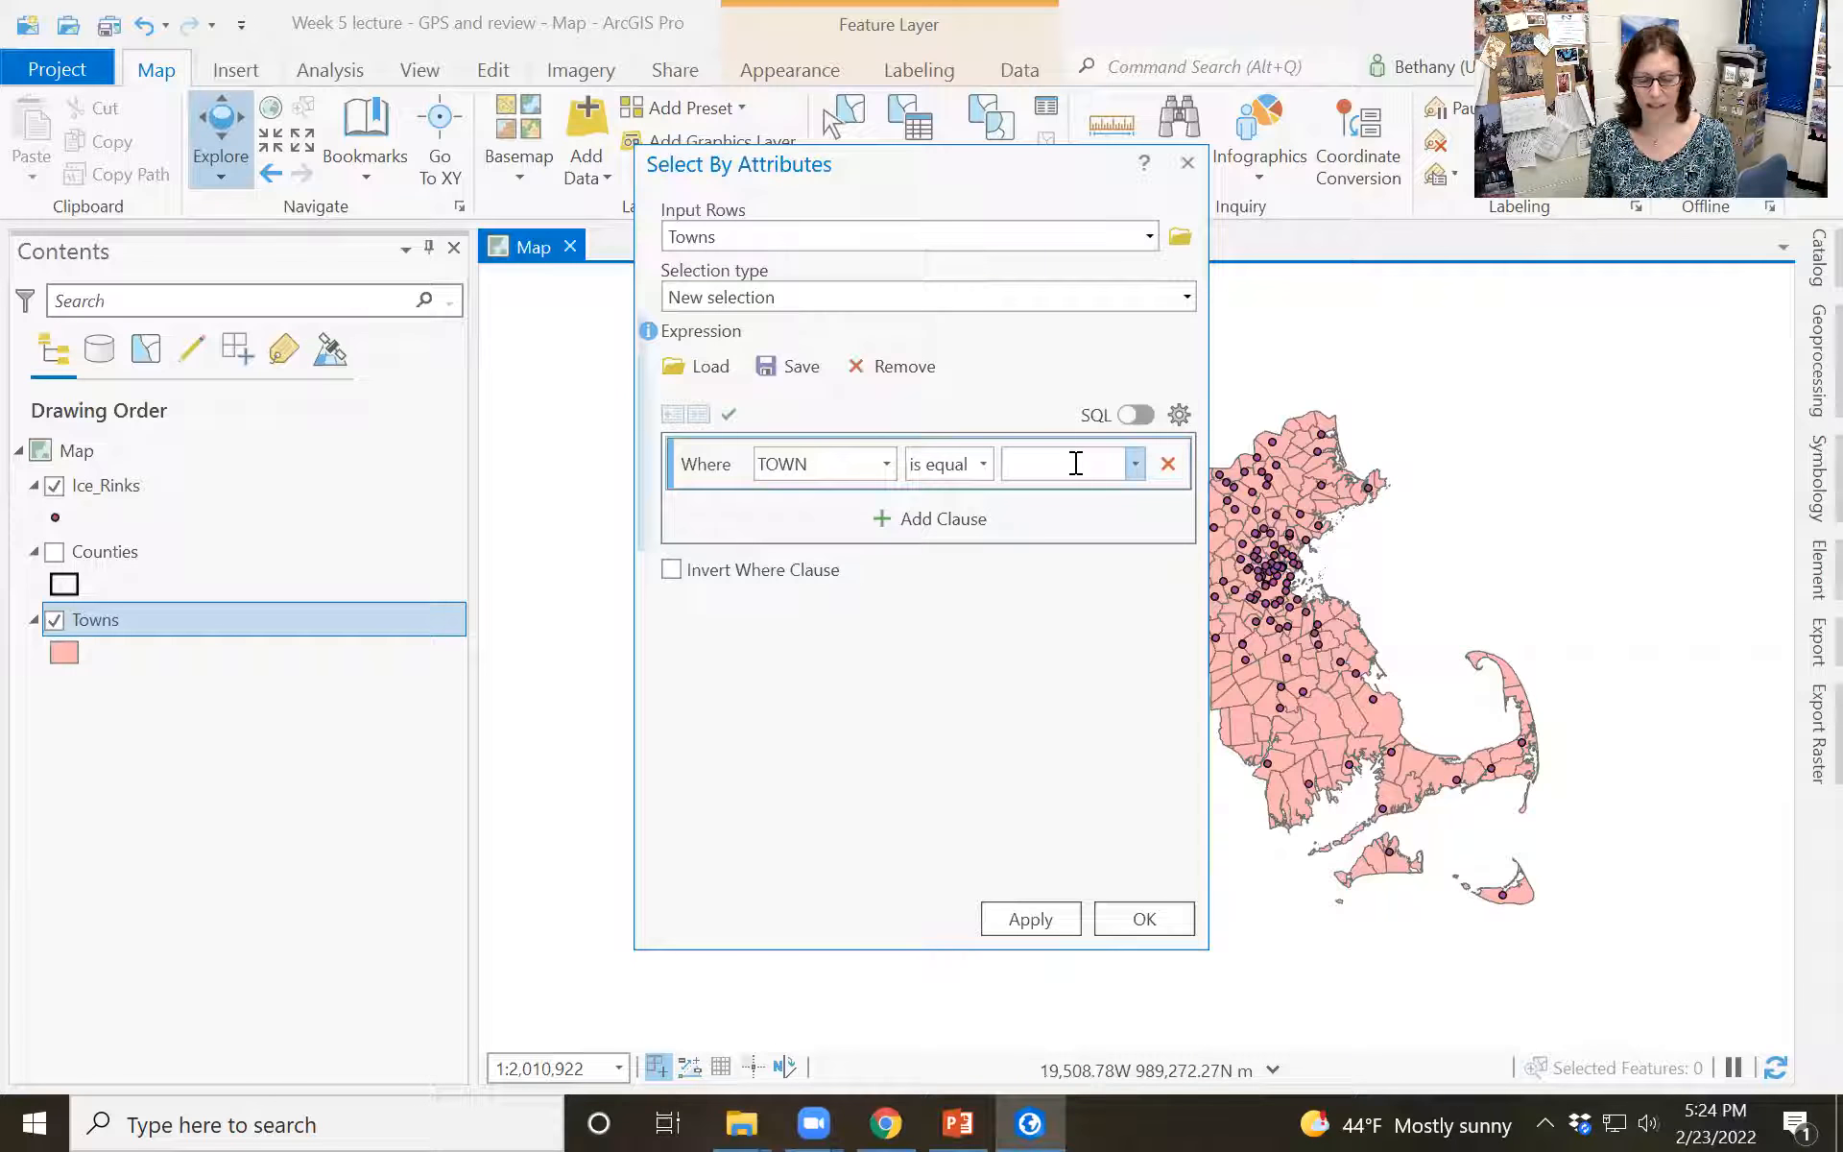
pyautogui.write('SHREWSBURY')
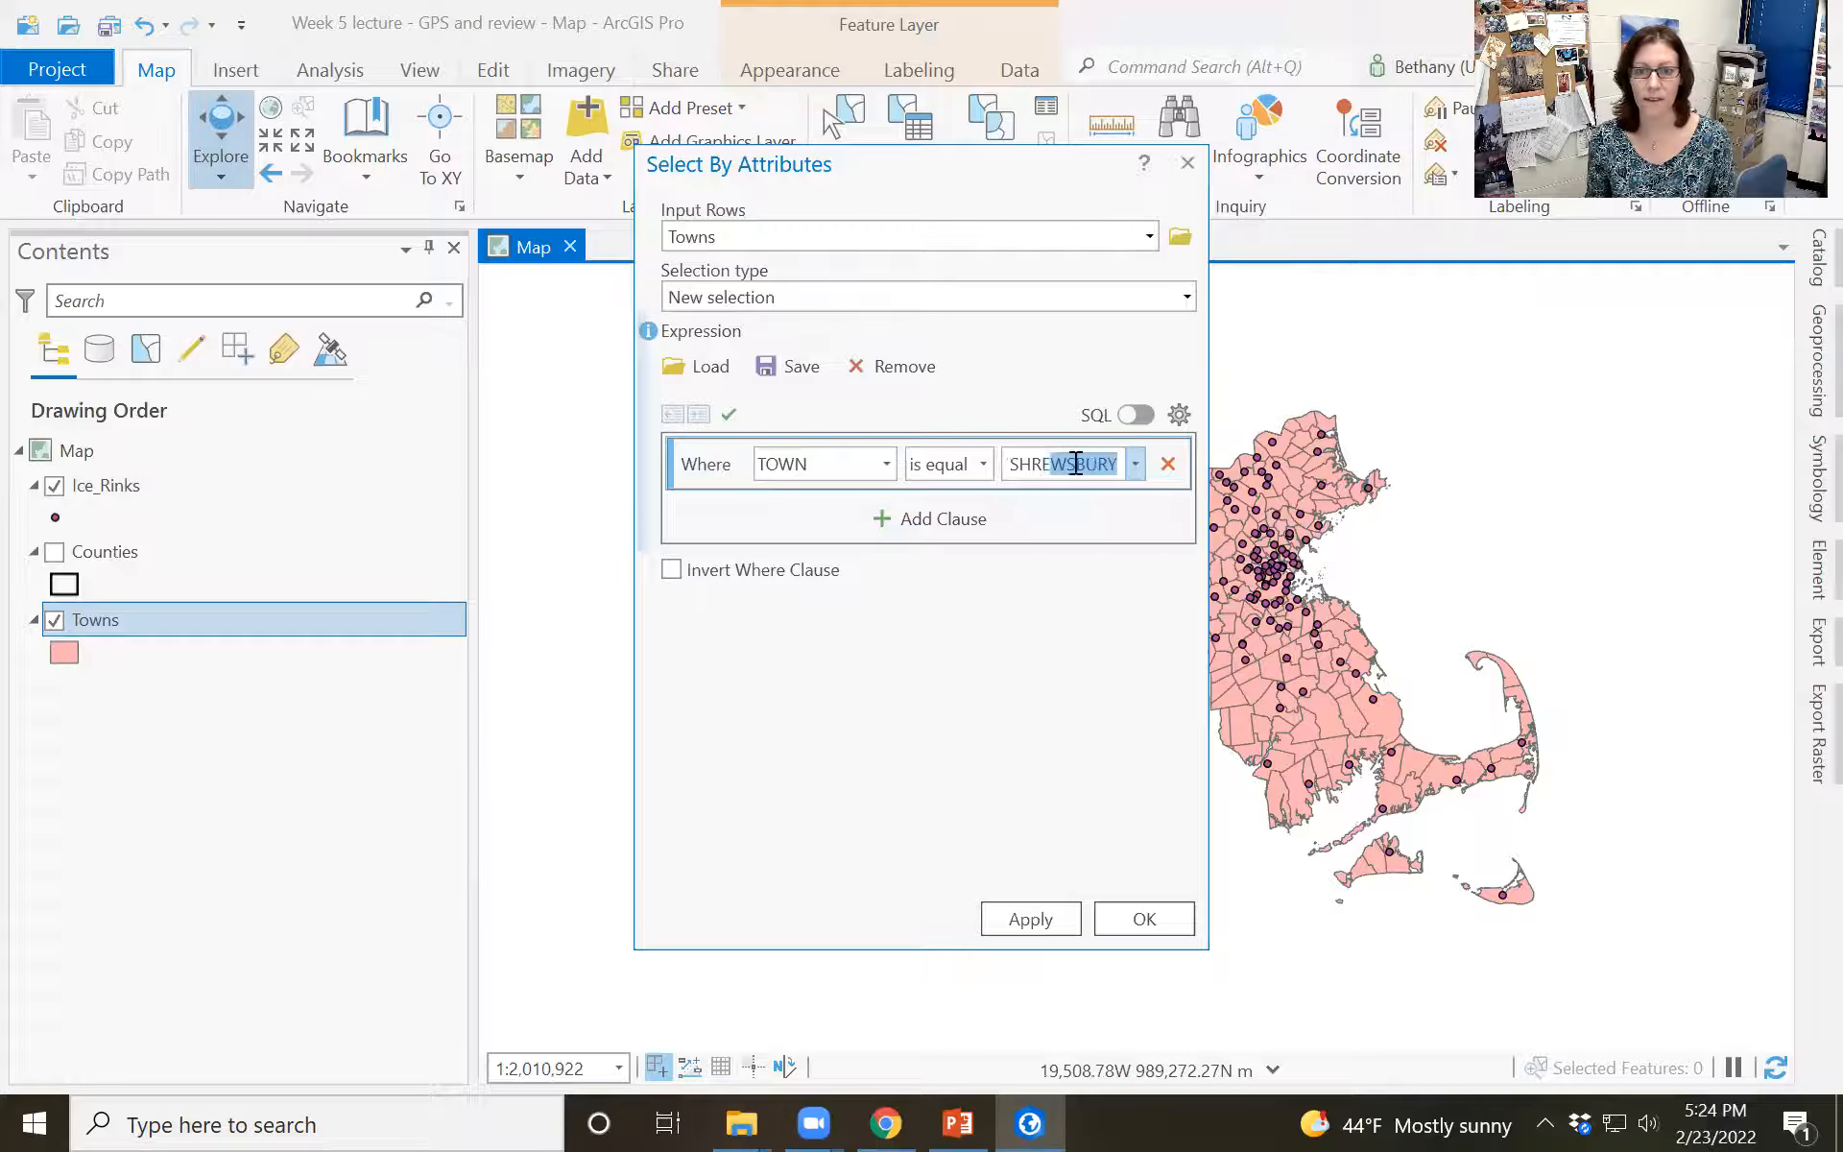
pyautogui.press('Tab')
pyautogui.click(1050, 916)
pyautogui.moveTo(955, 169); pyautogui.dragTo(559, 181)
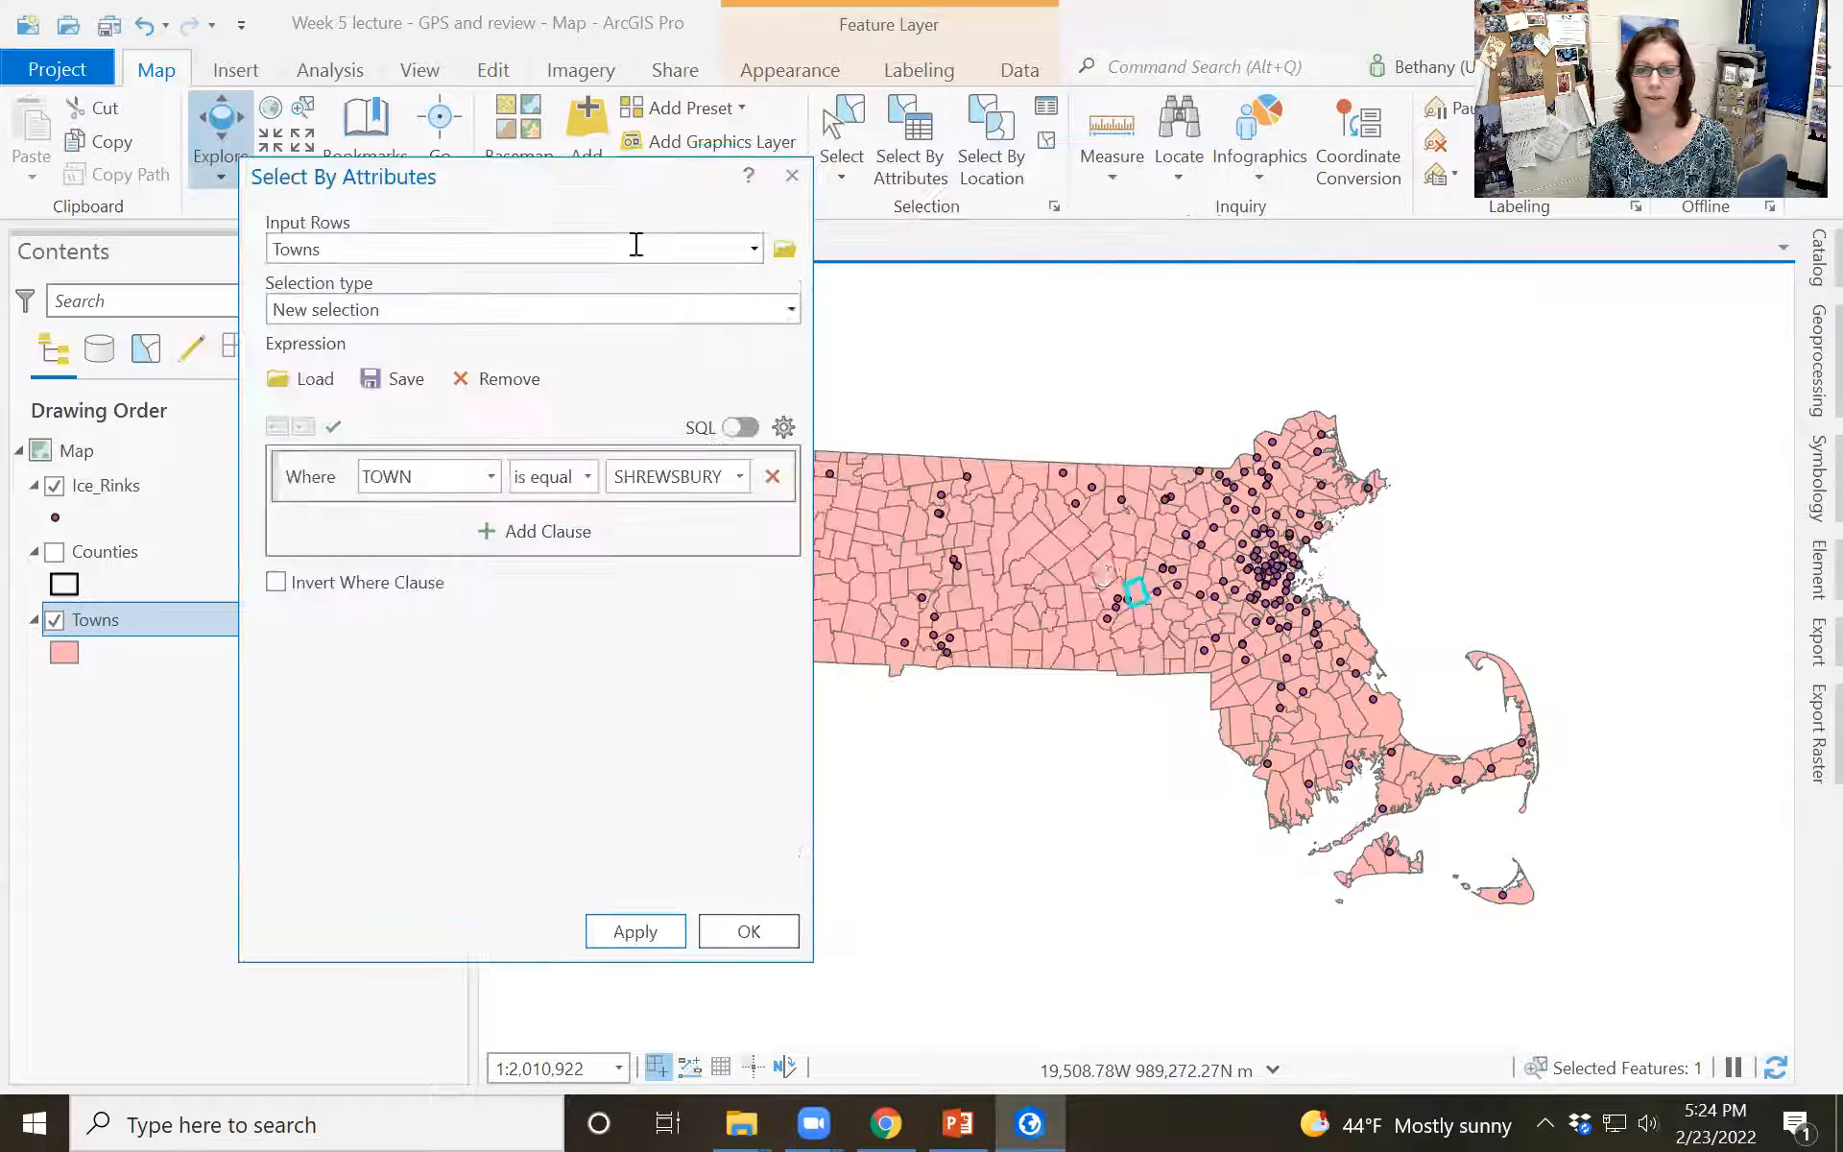
pyautogui.click(749, 931)
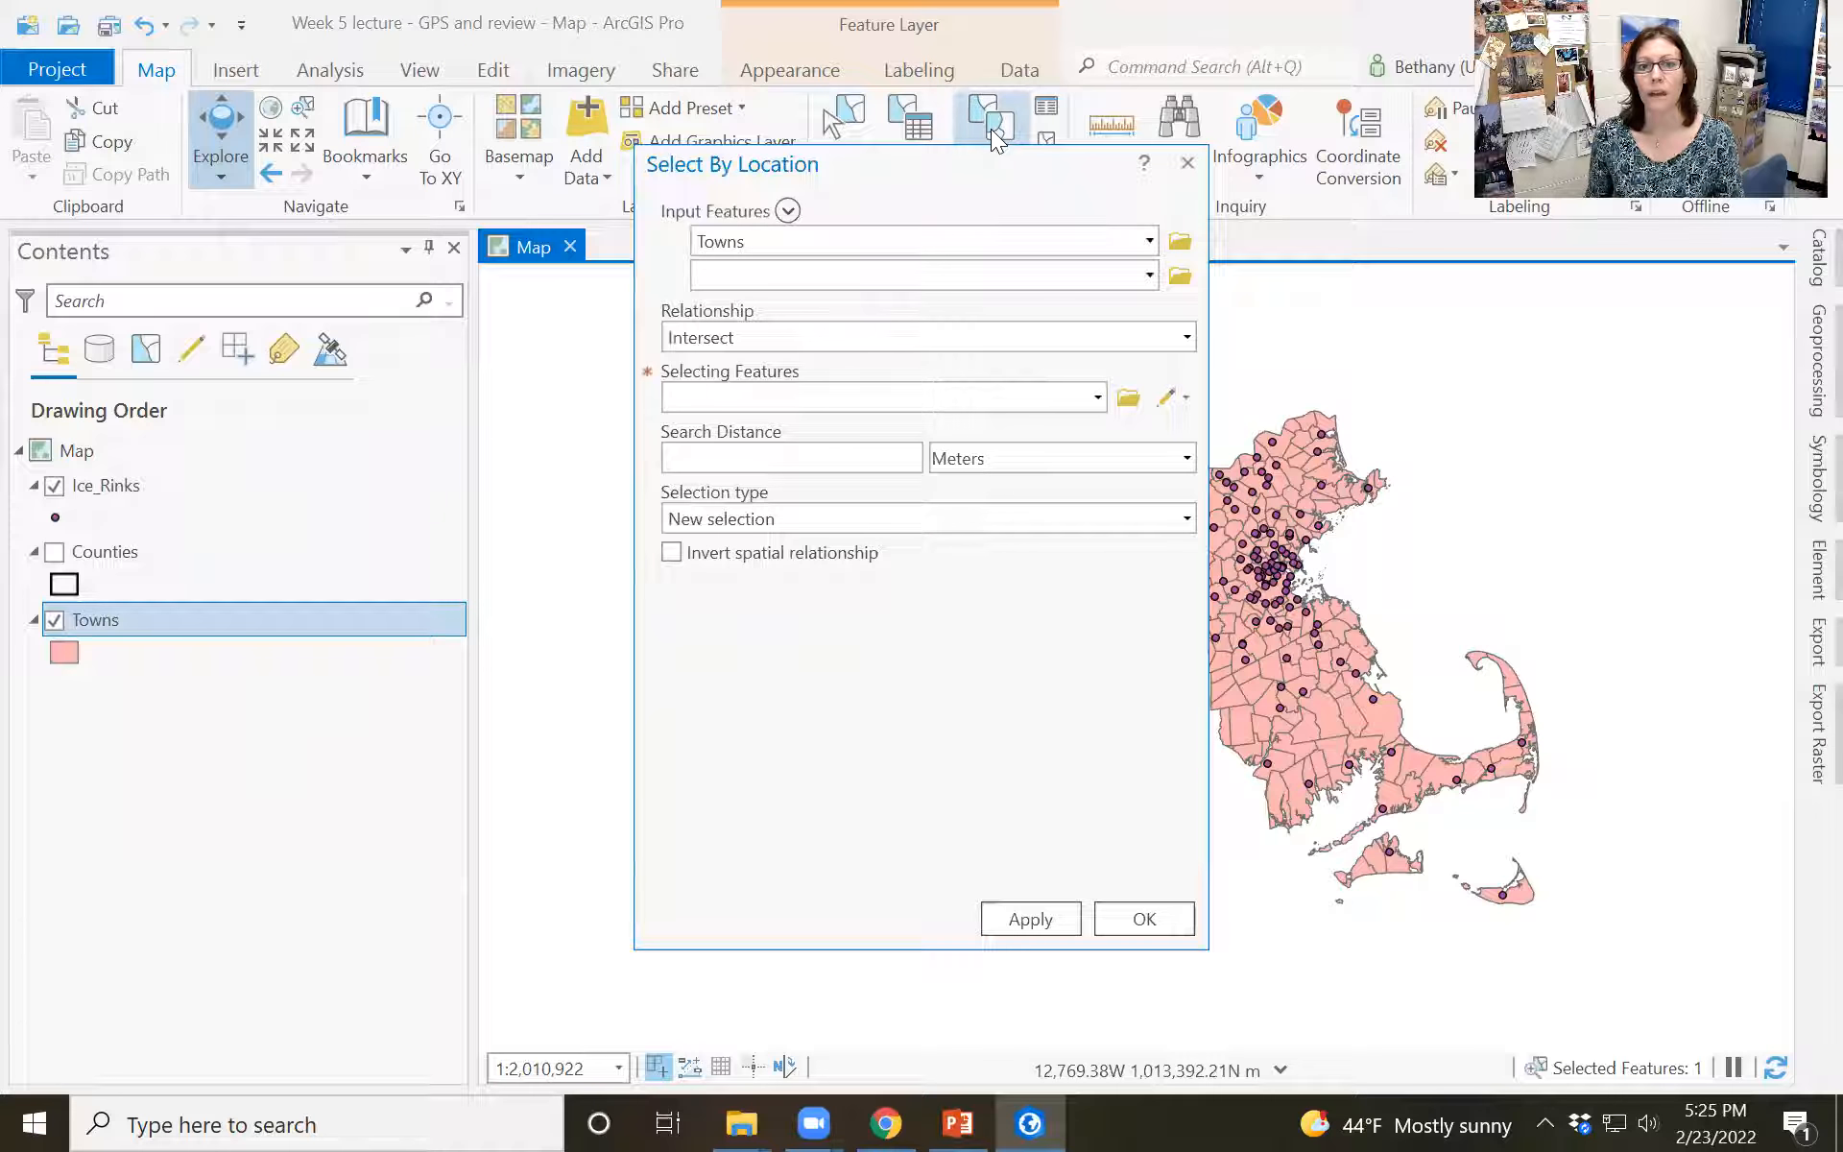
# Step: Select by location the Ice_Rinks features within a distance of 10 miles of the selected Towns feature, as a new selection
pyautogui.moveTo(968, 158); pyautogui.dragTo(770, 133)
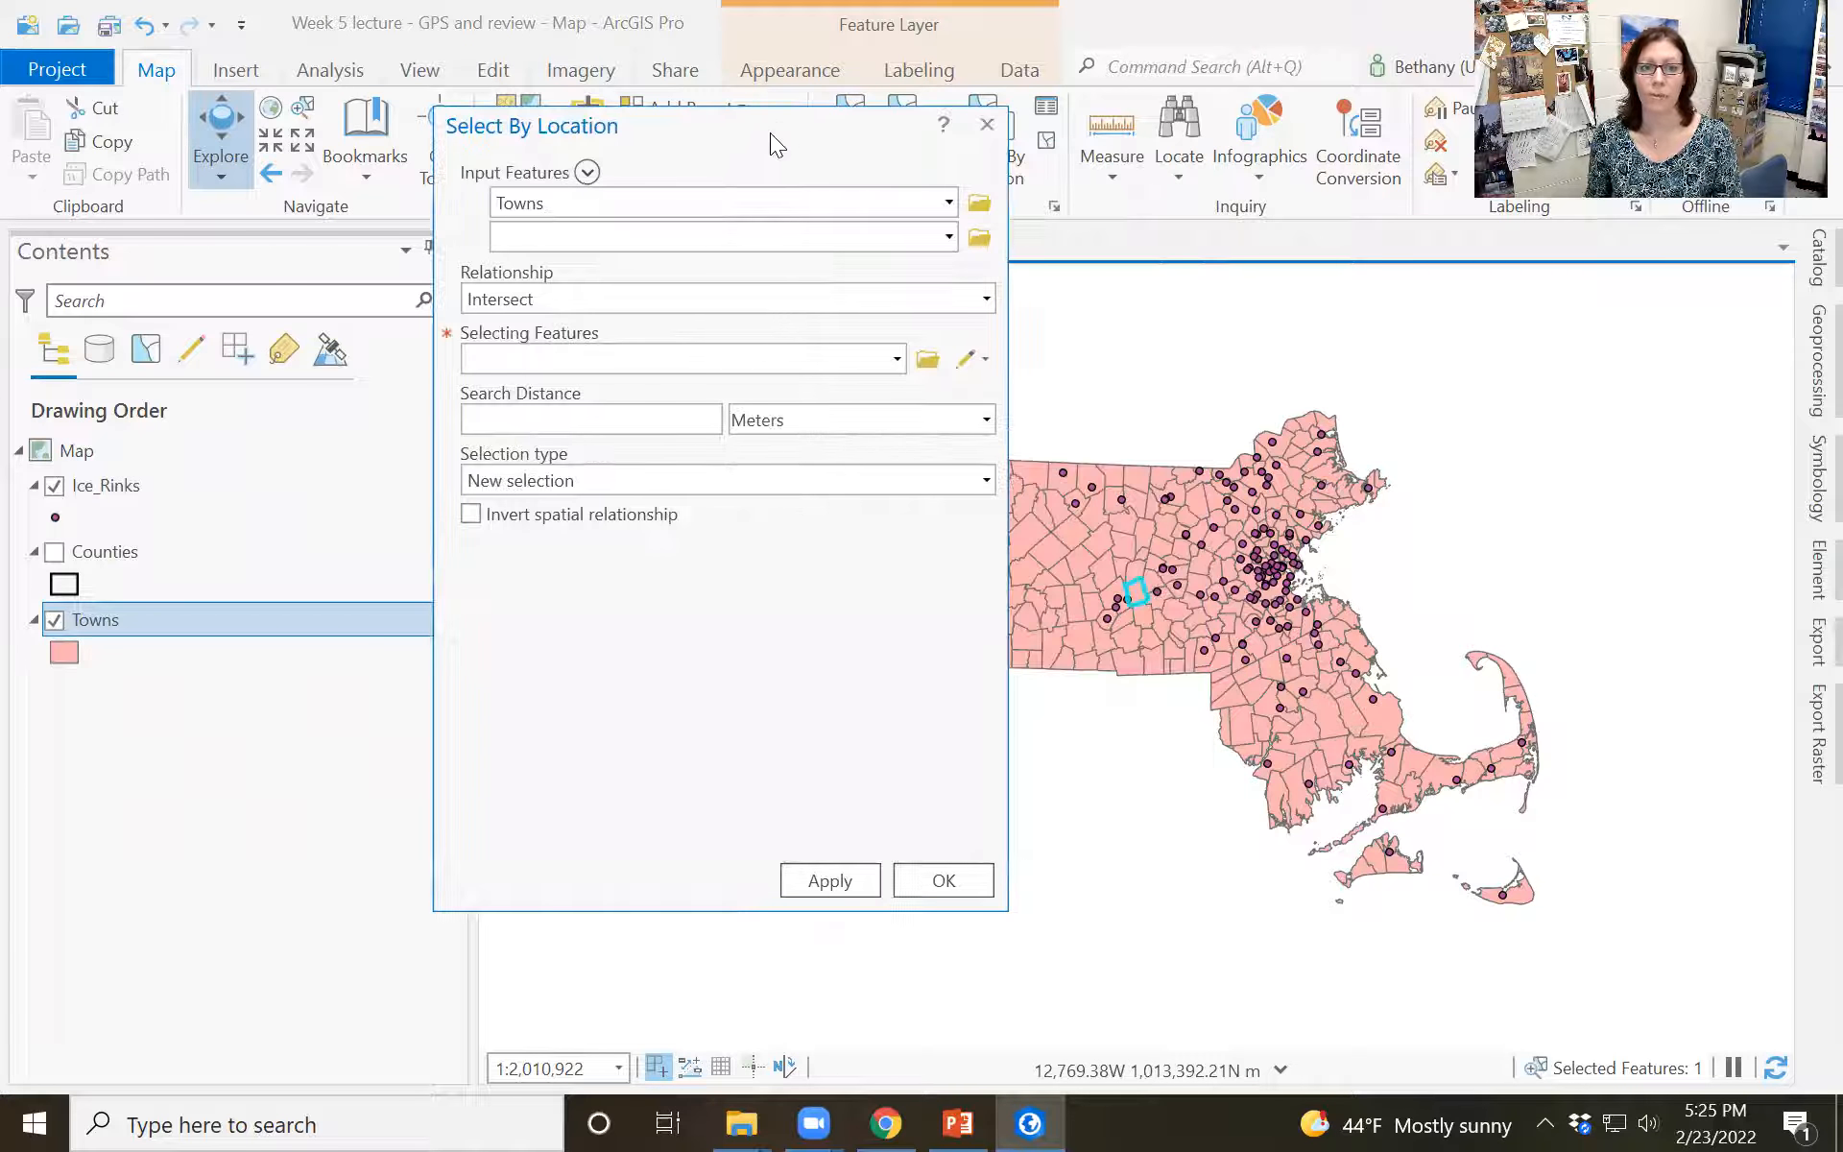
pyautogui.click(948, 202)
pyautogui.click(607, 234)
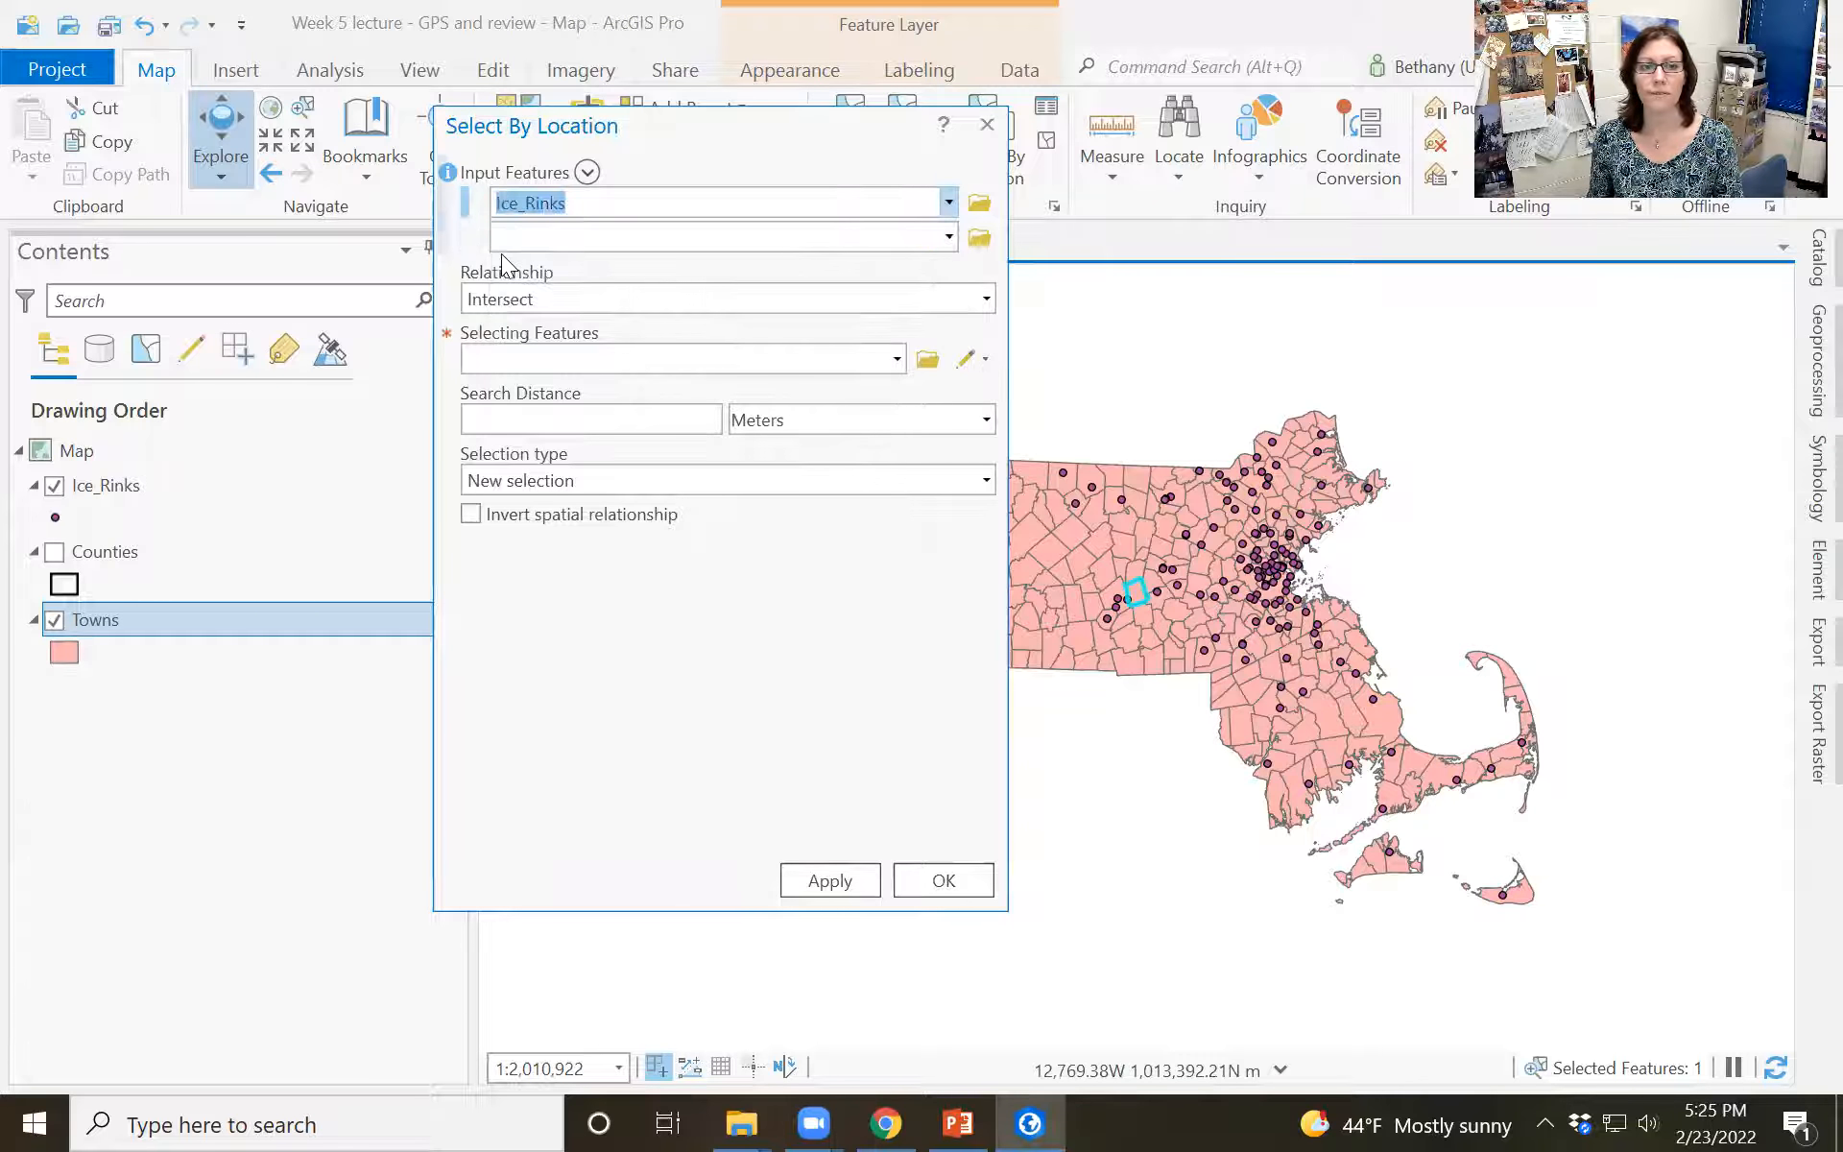
pyautogui.click(987, 298)
pyautogui.click(543, 458)
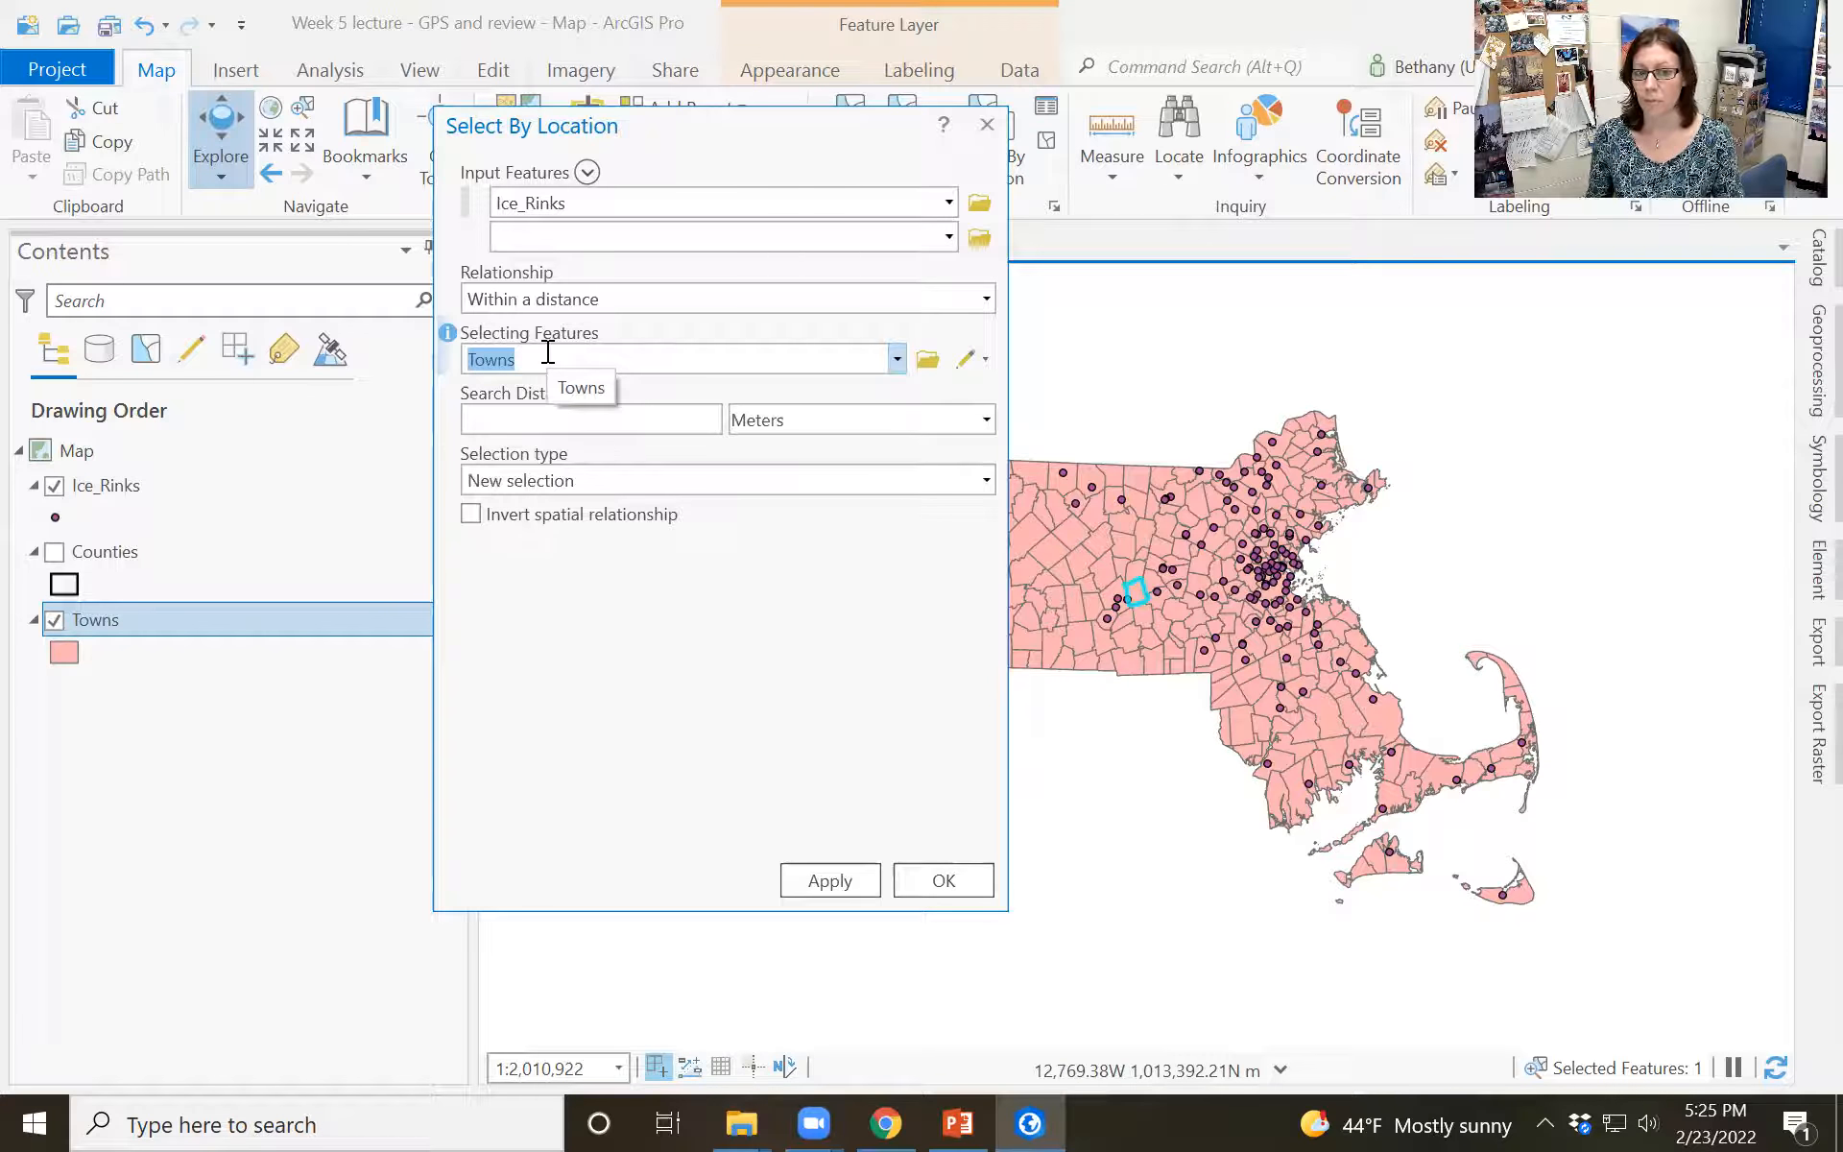
pyautogui.click(779, 421)
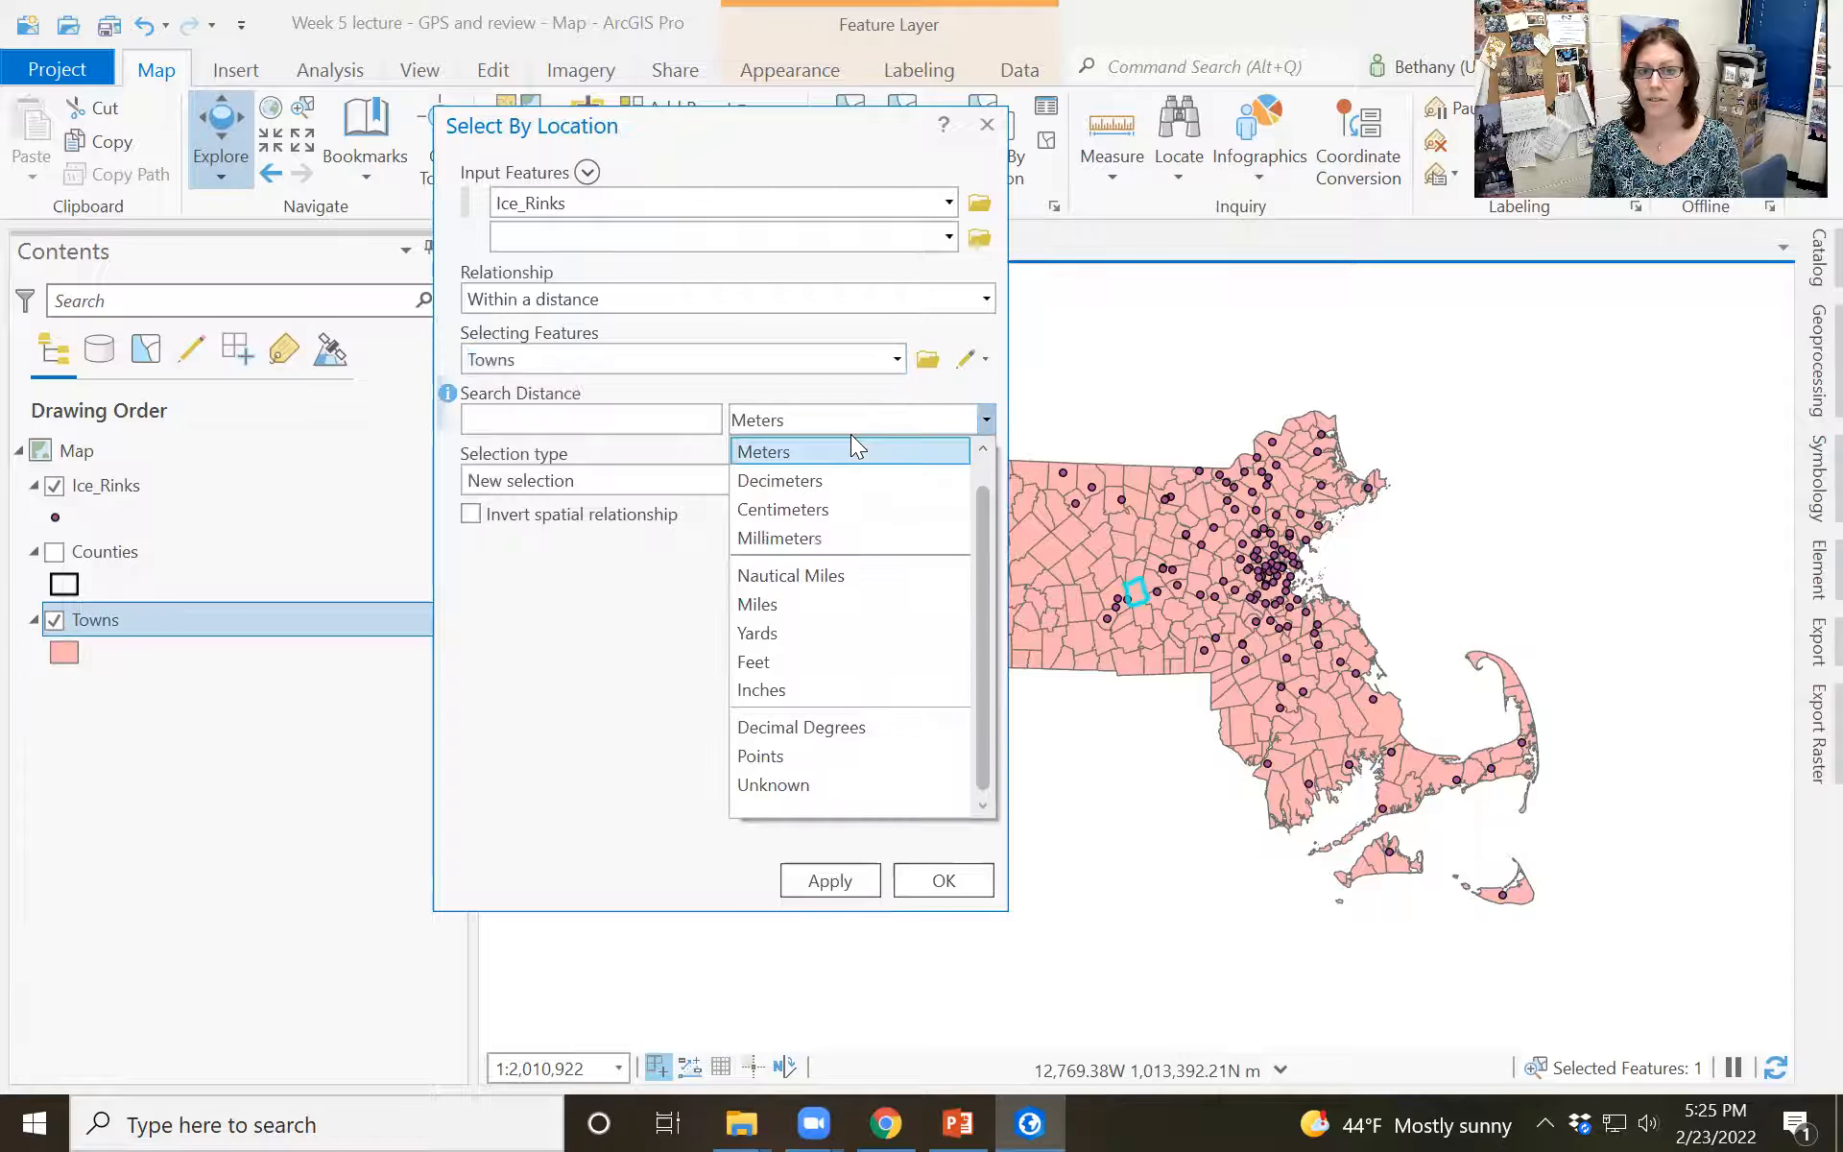
pyautogui.click(779, 603)
pyautogui.click(664, 417)
pyautogui.write('10')
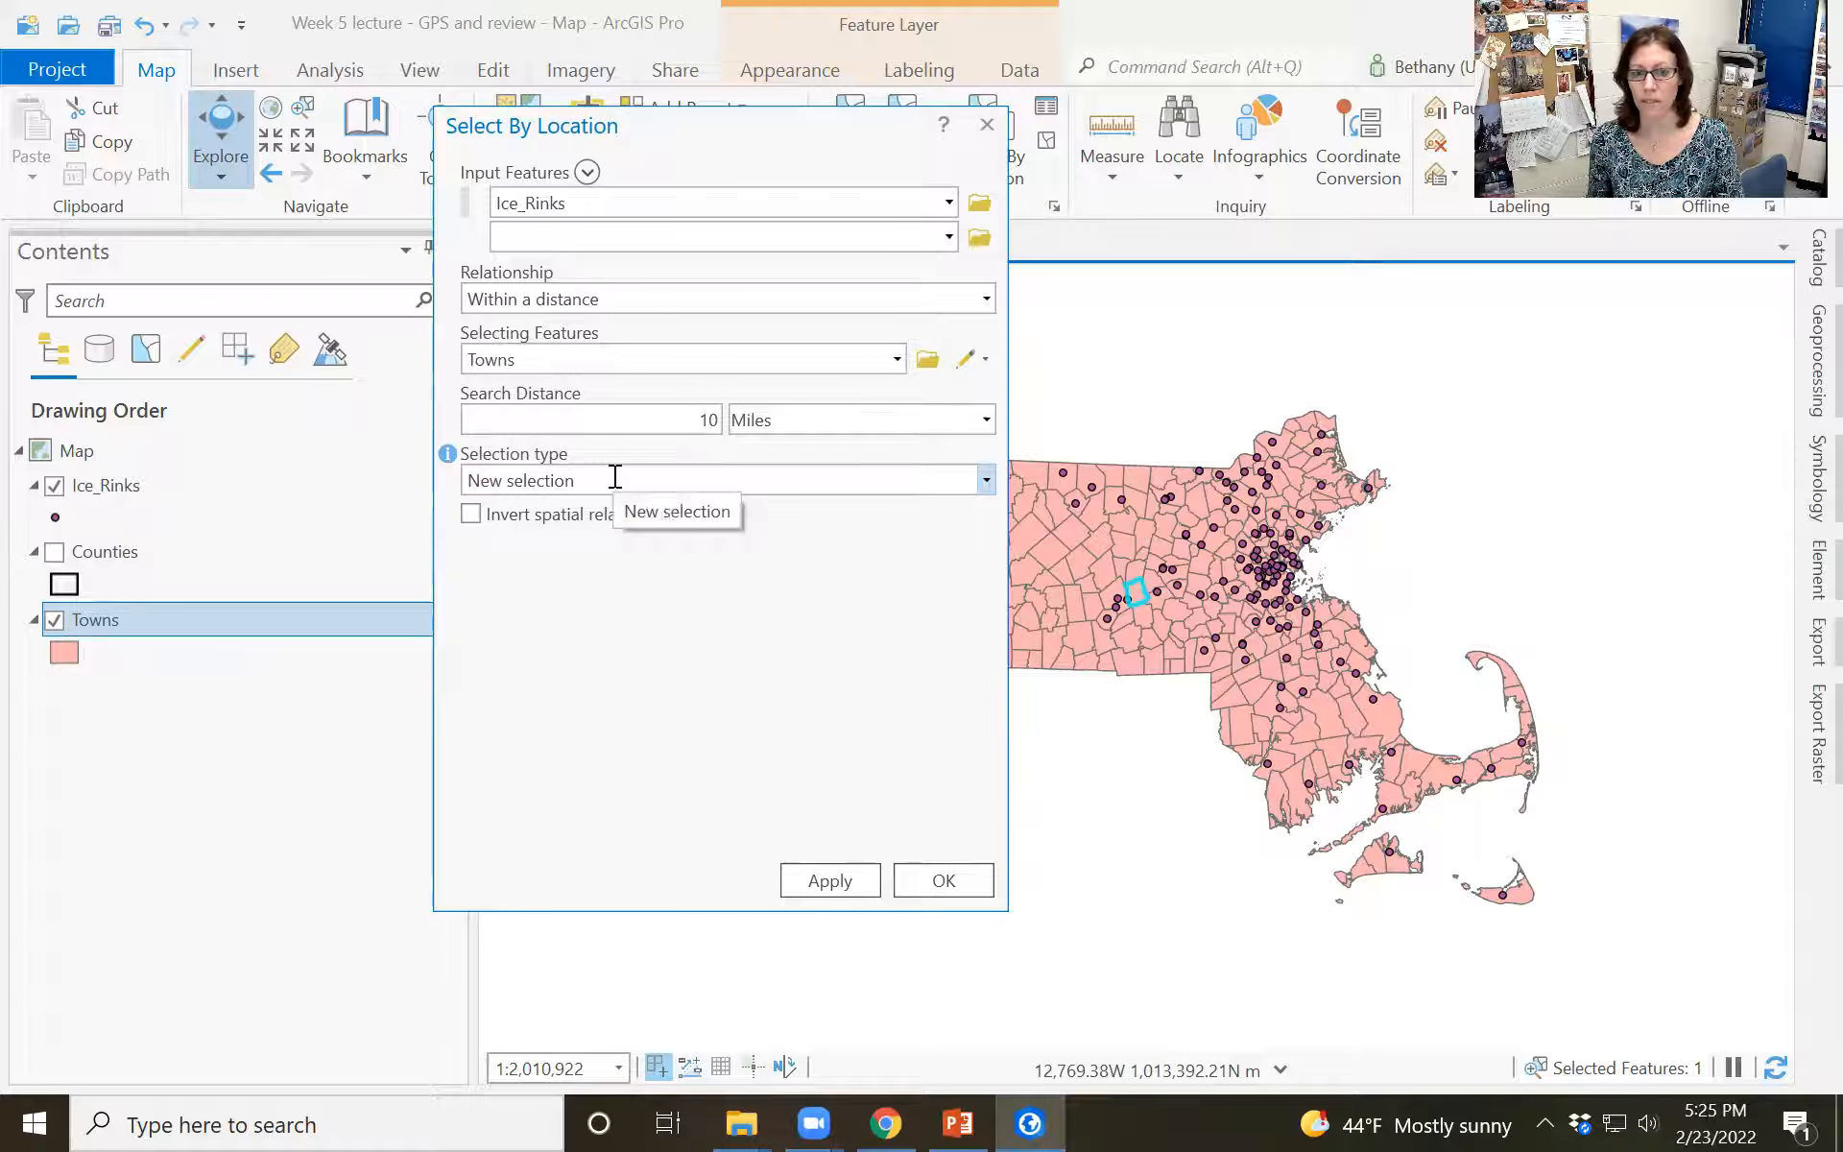
pyautogui.click(830, 880)
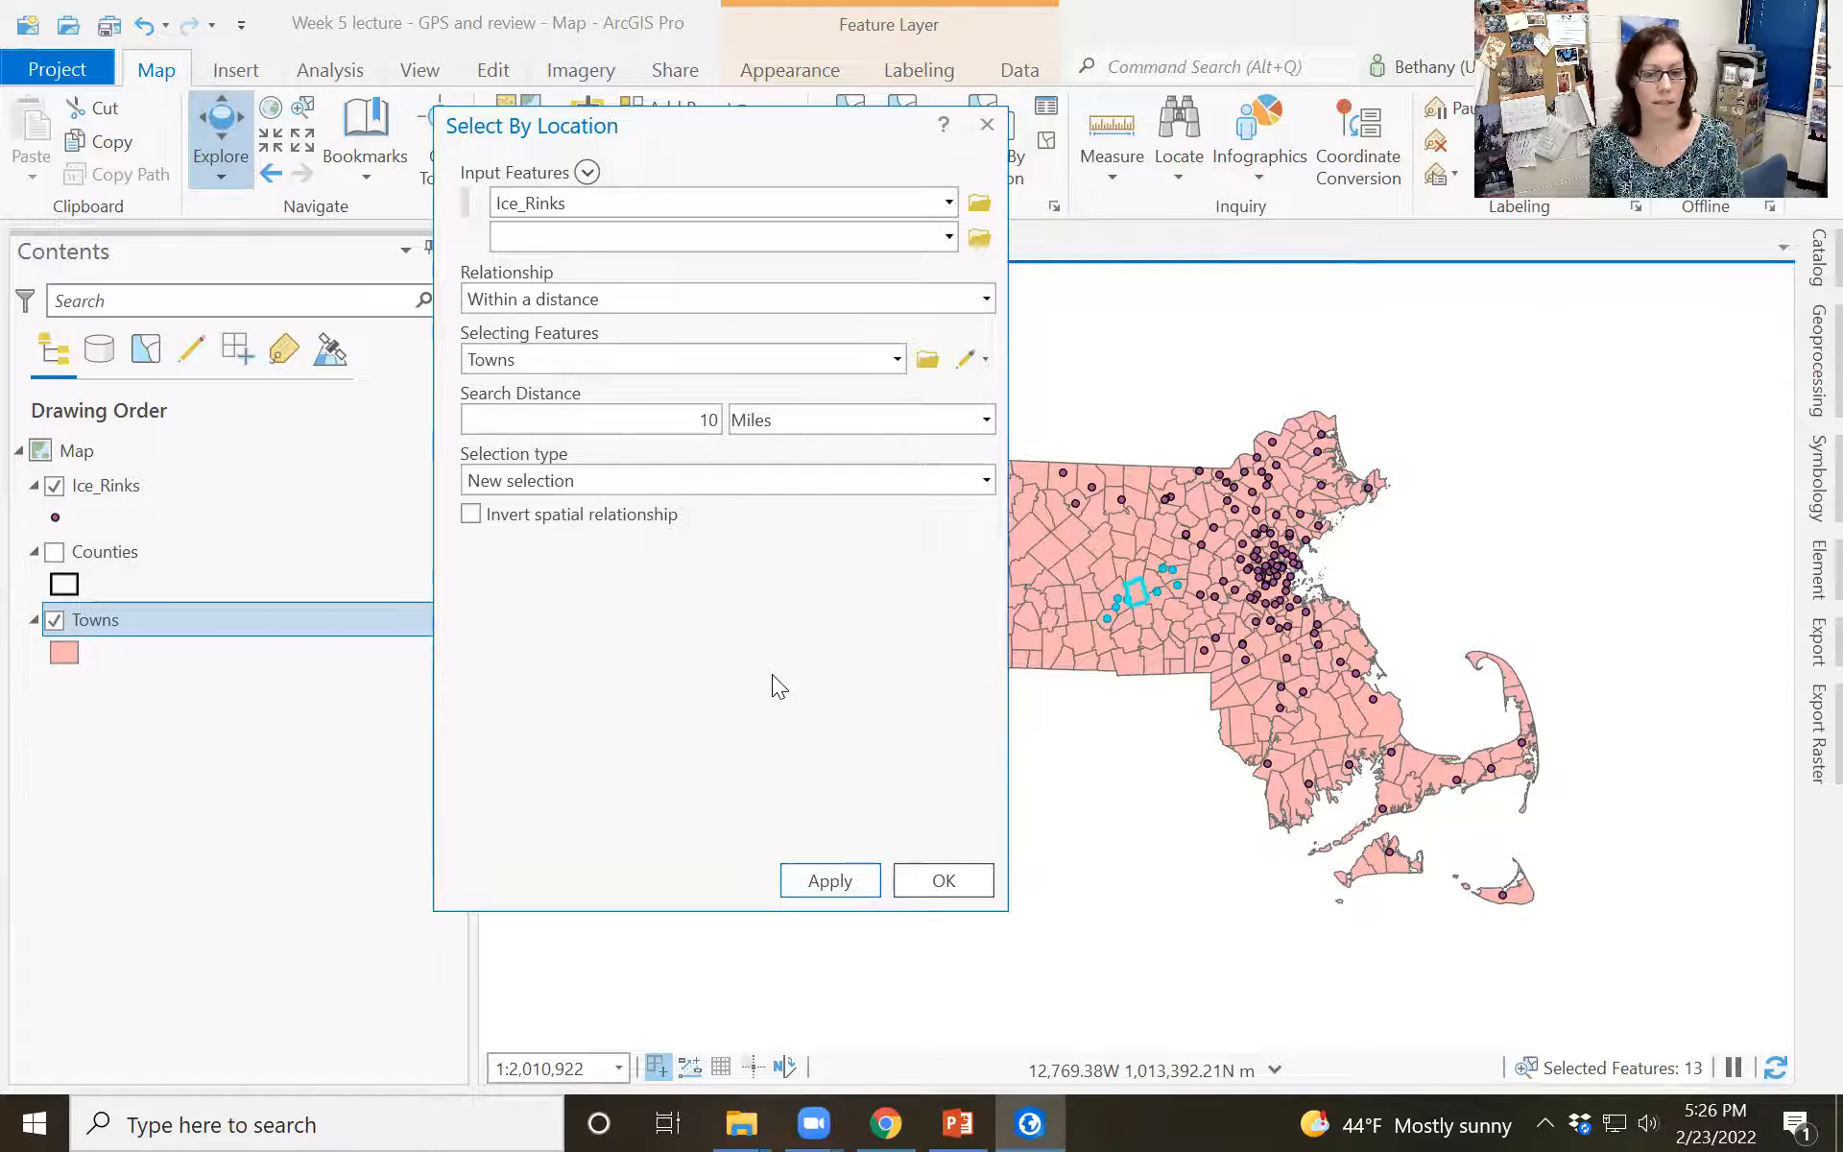
pyautogui.click(943, 880)
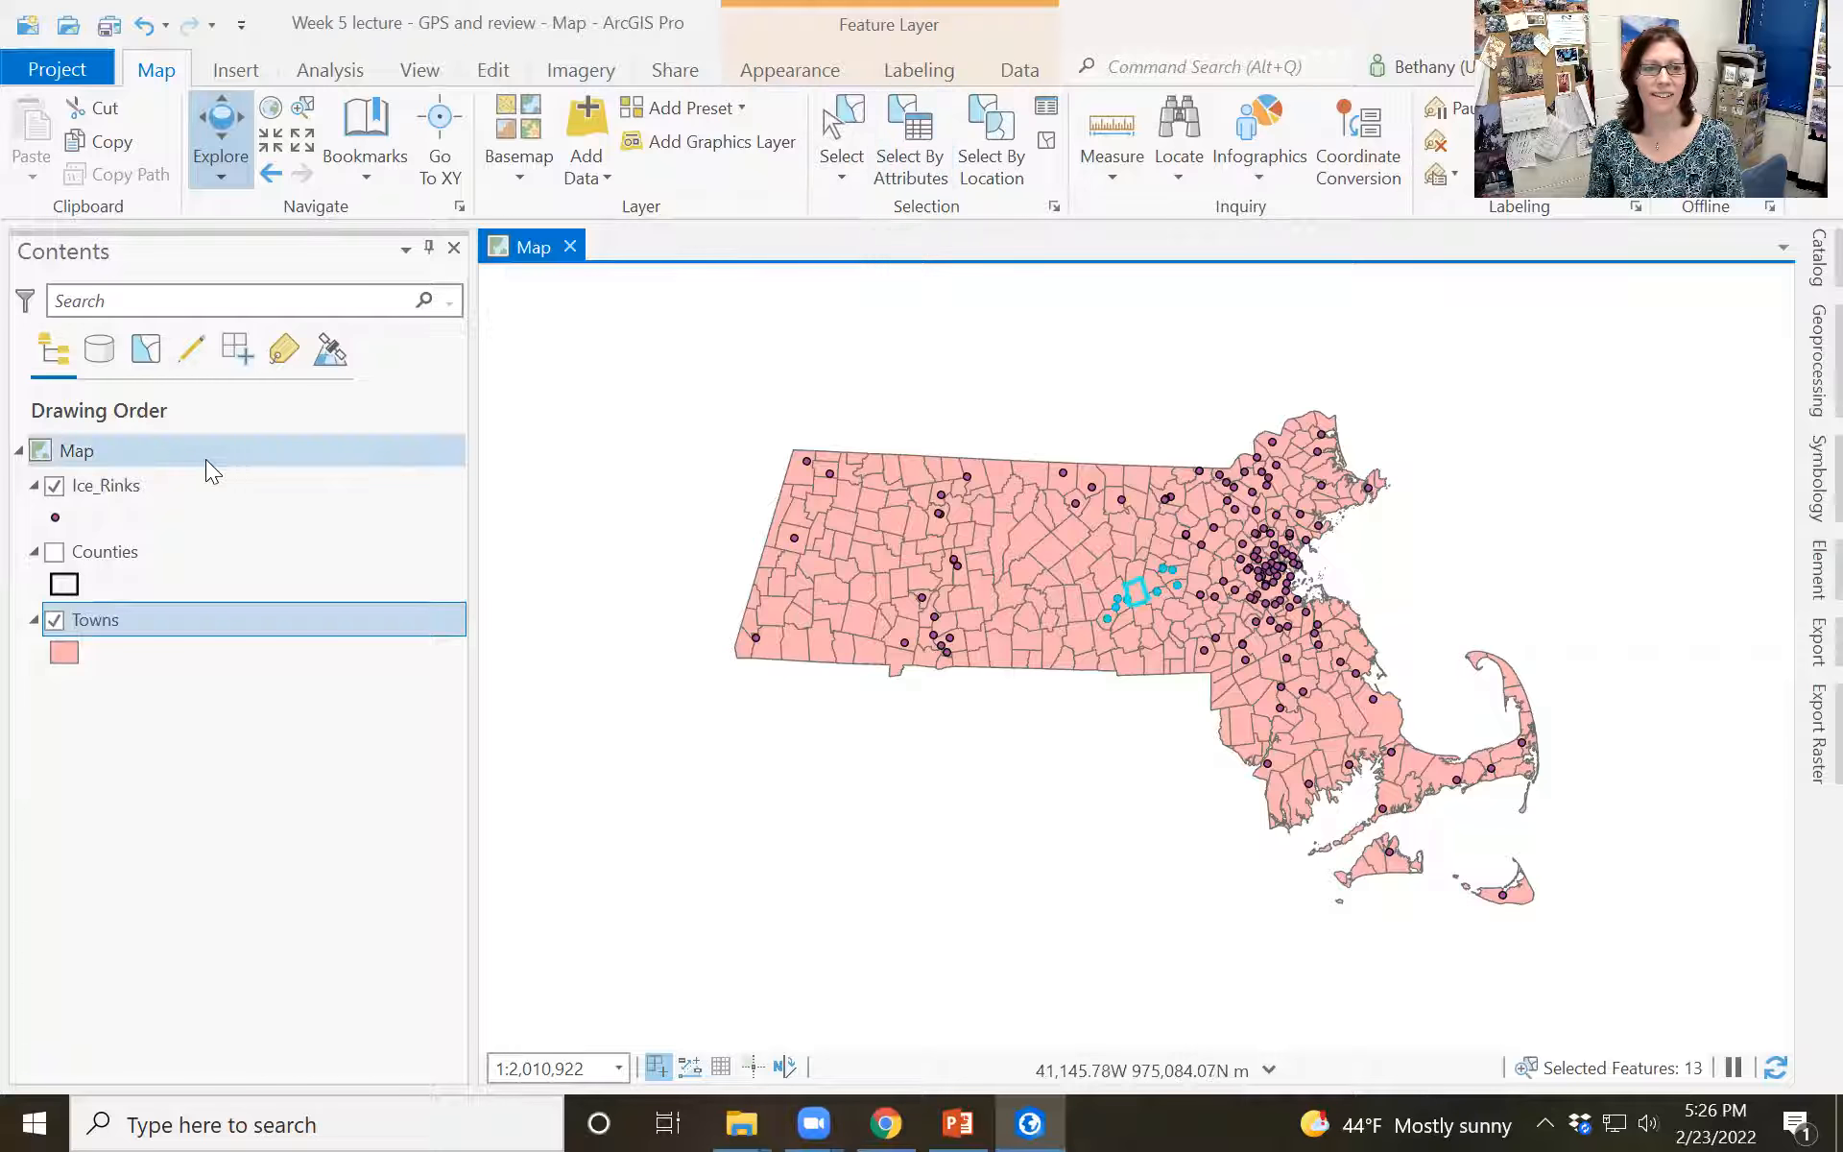
# Step: Open the Ice_Rinks attribute table, show only the selected records, and examine the FACIL_TYPE values
pyautogui.click(101, 485)
pyautogui.rightClick(98, 484)
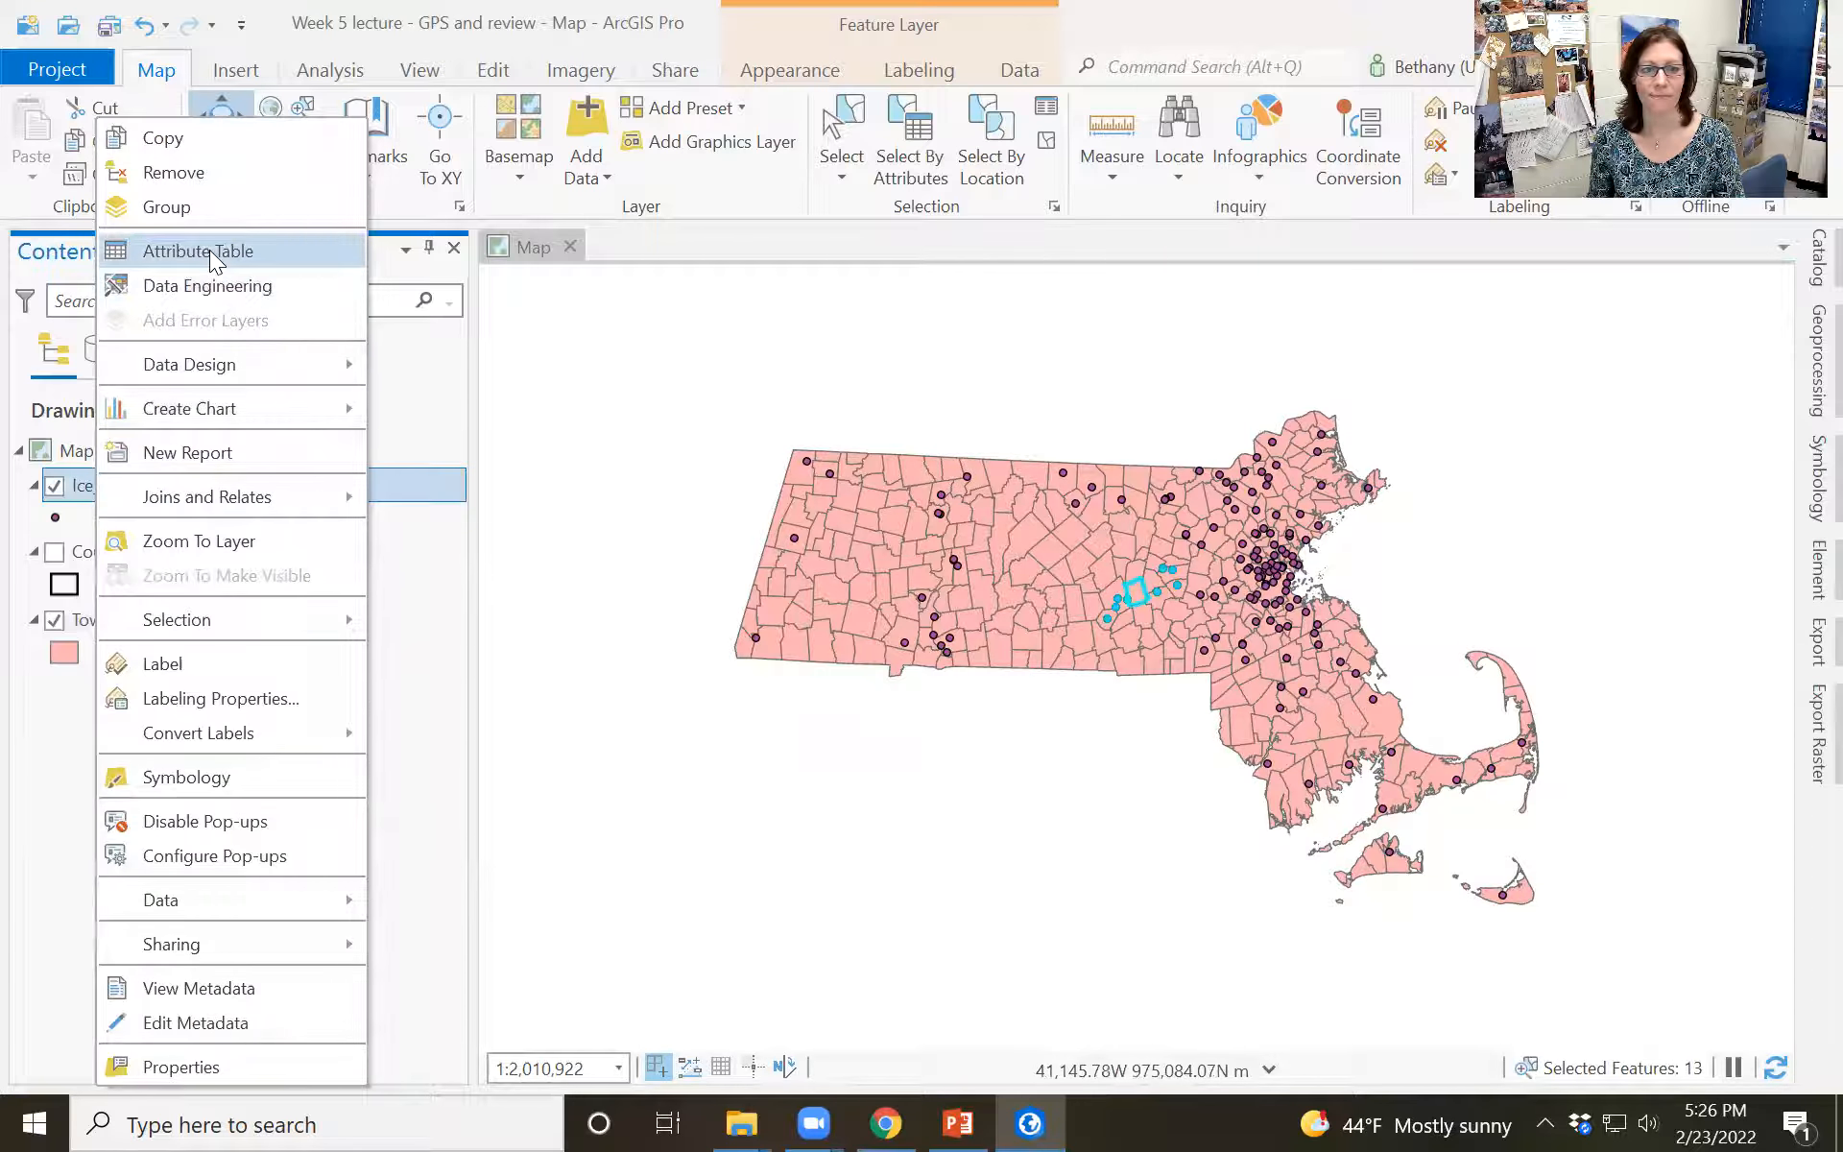
pyautogui.click(209, 250)
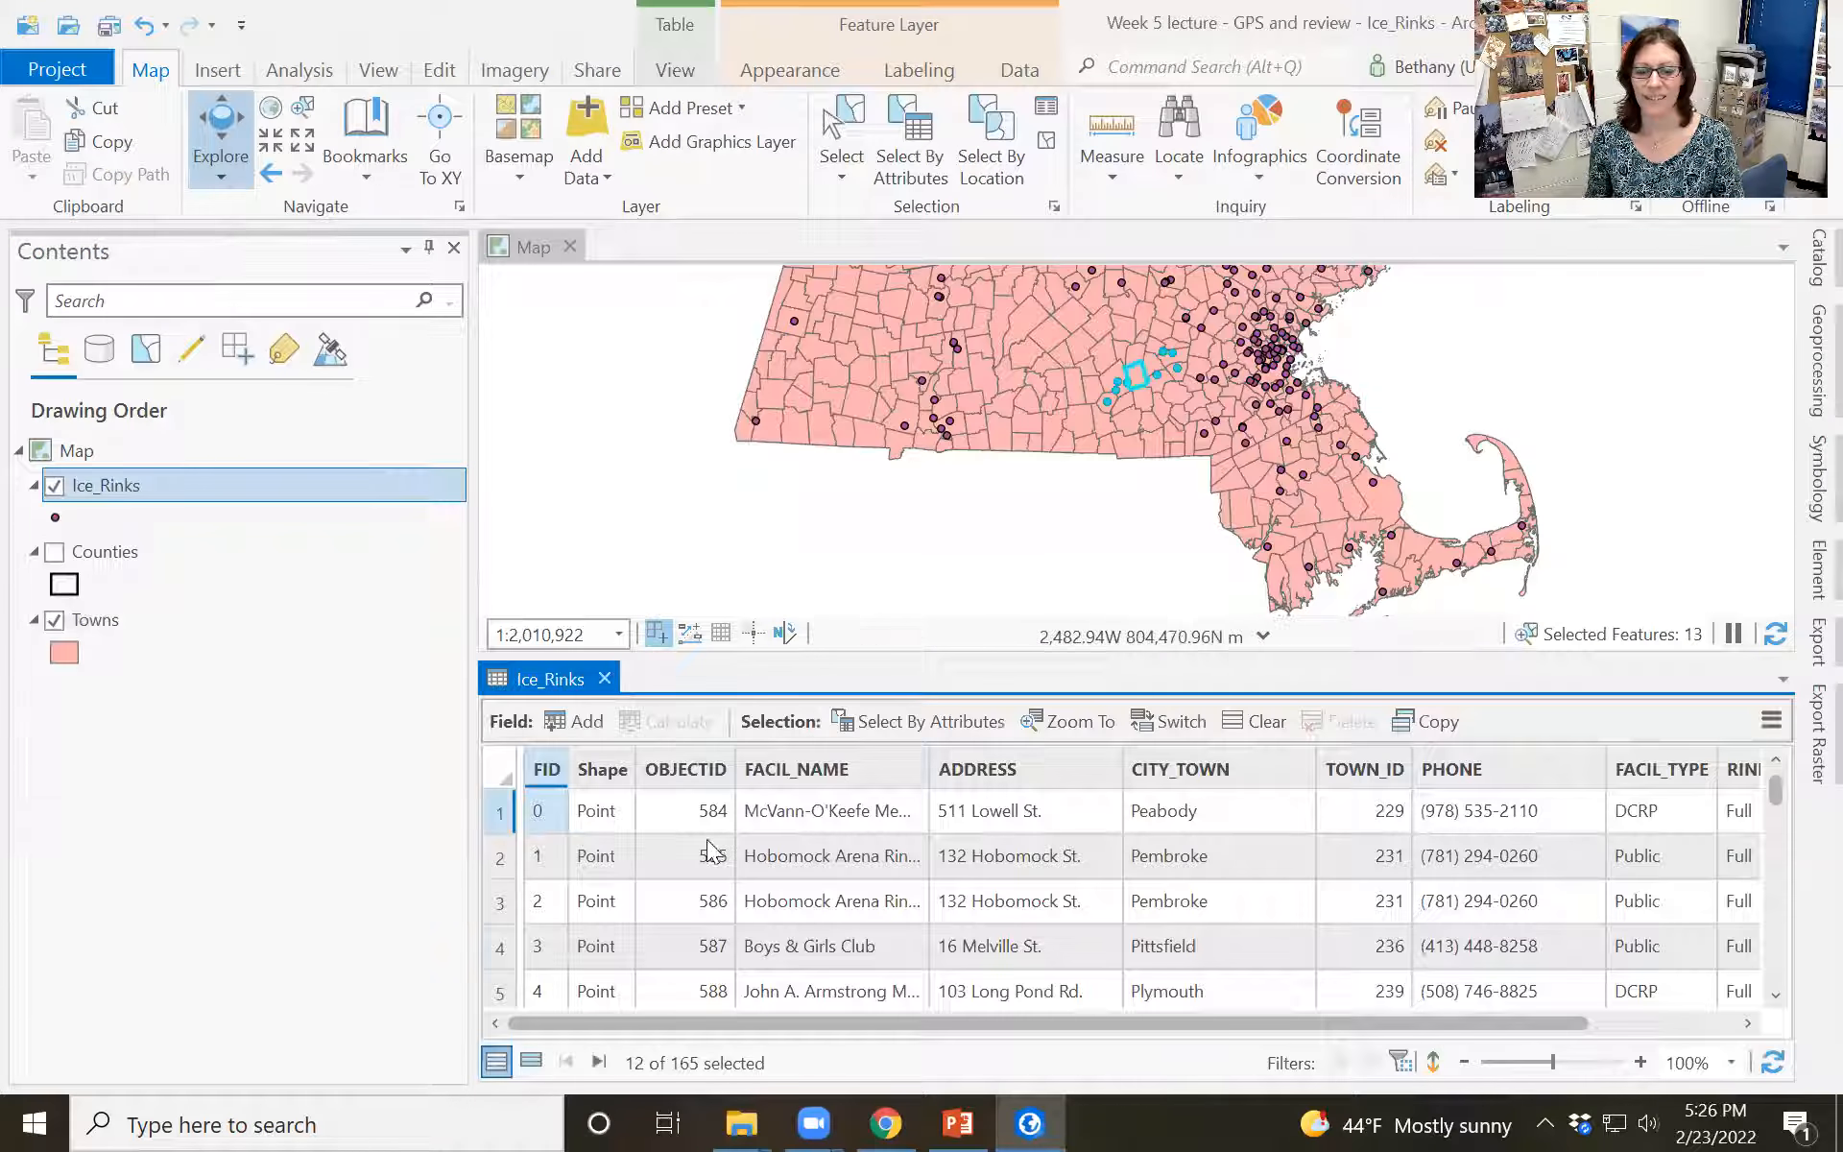
pyautogui.click(523, 1059)
pyautogui.moveTo(1526, 1021); pyautogui.dragTo(1690, 1006)
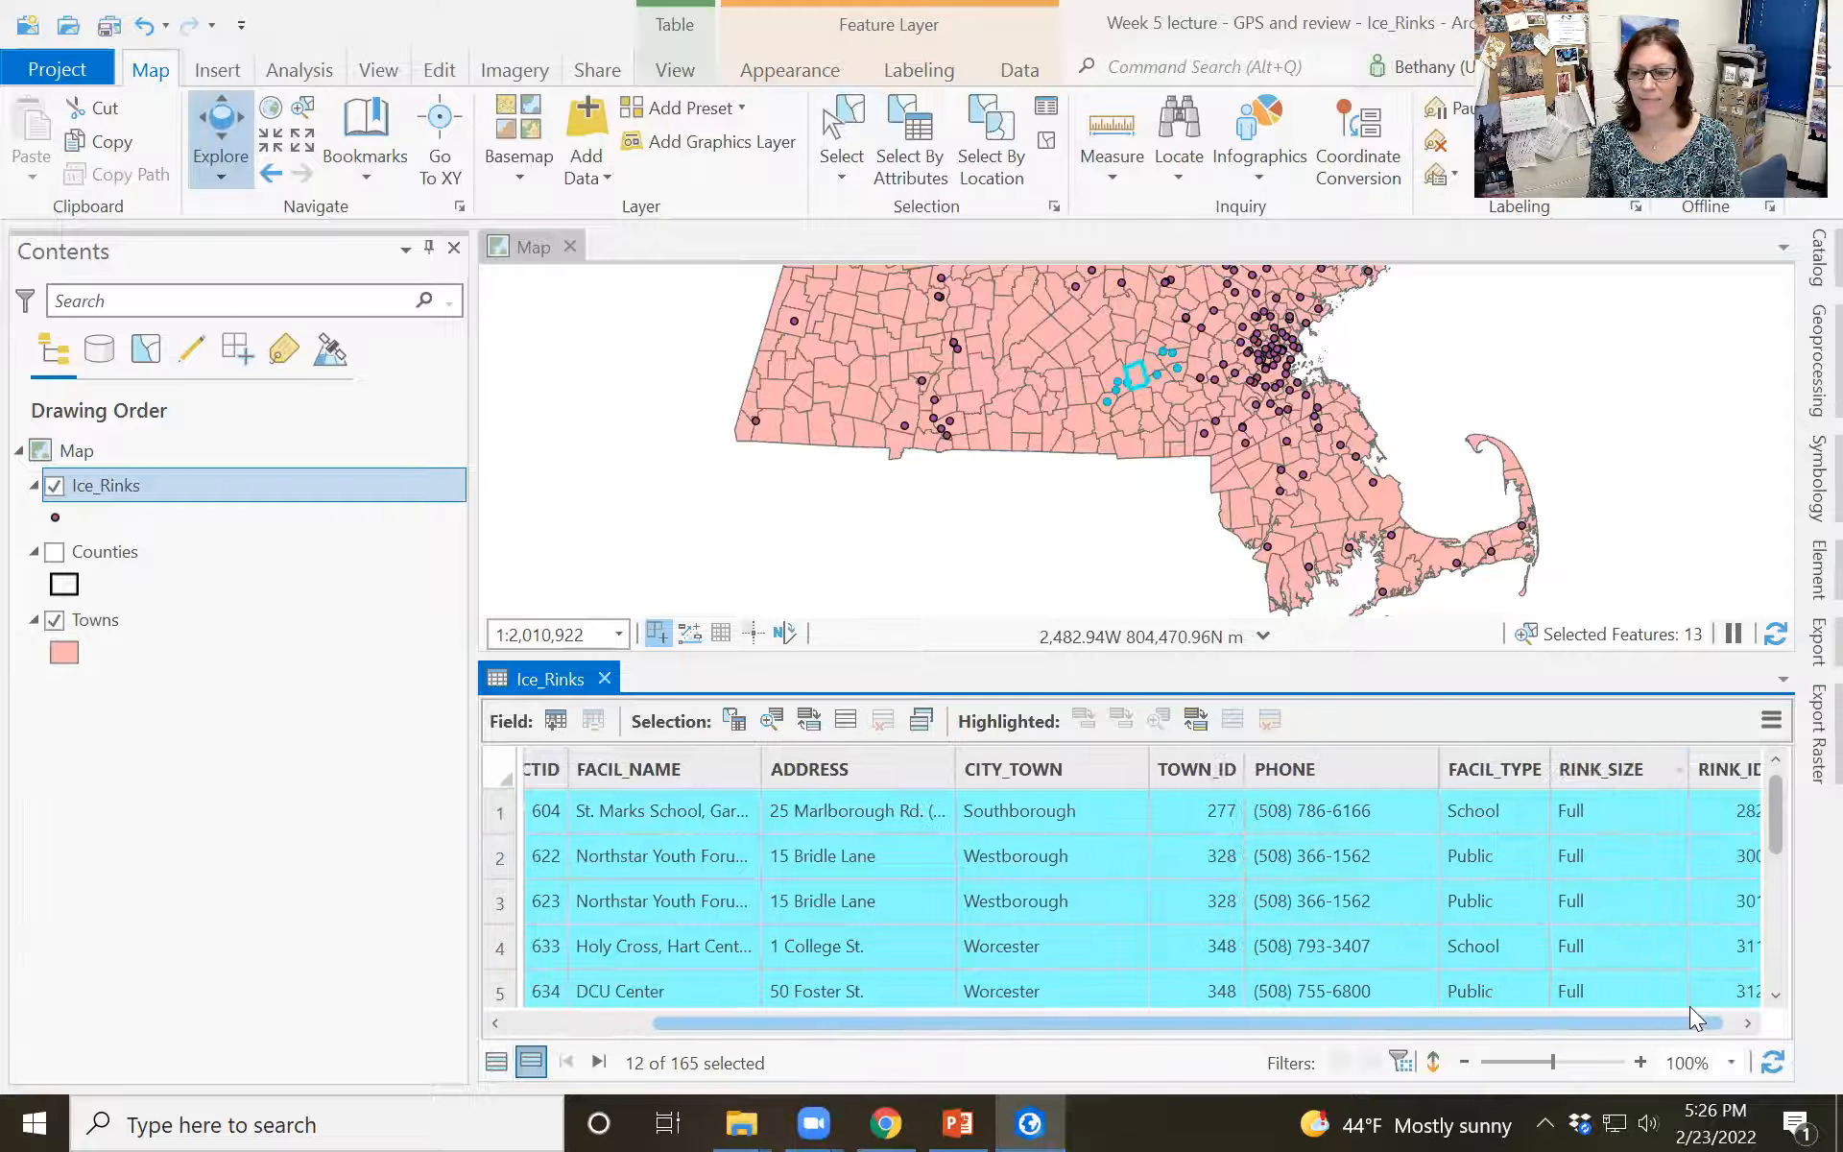
pyautogui.moveTo(1490, 774)
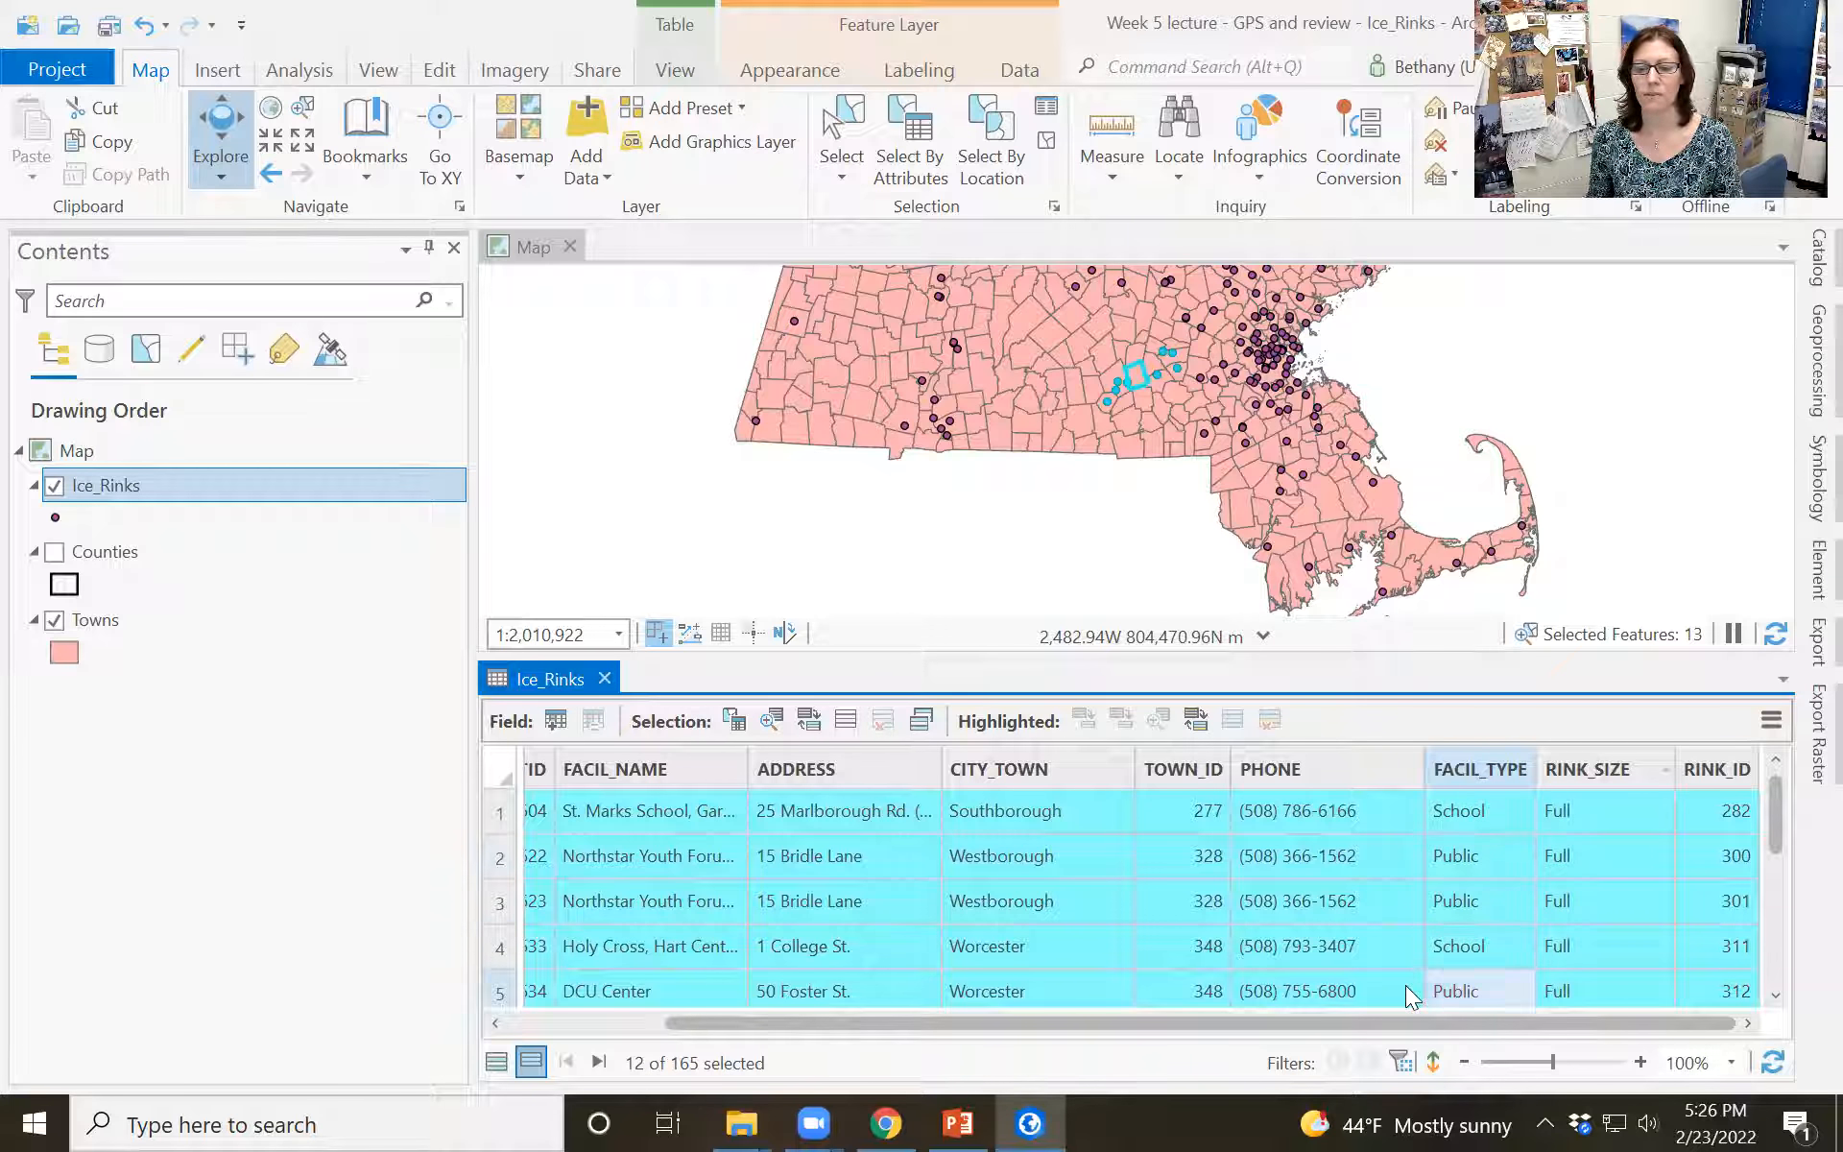
# Step: Select from the current Ice_Rinks selection the subset where FACIL_TYPE is equal to Public
pyautogui.click(919, 128)
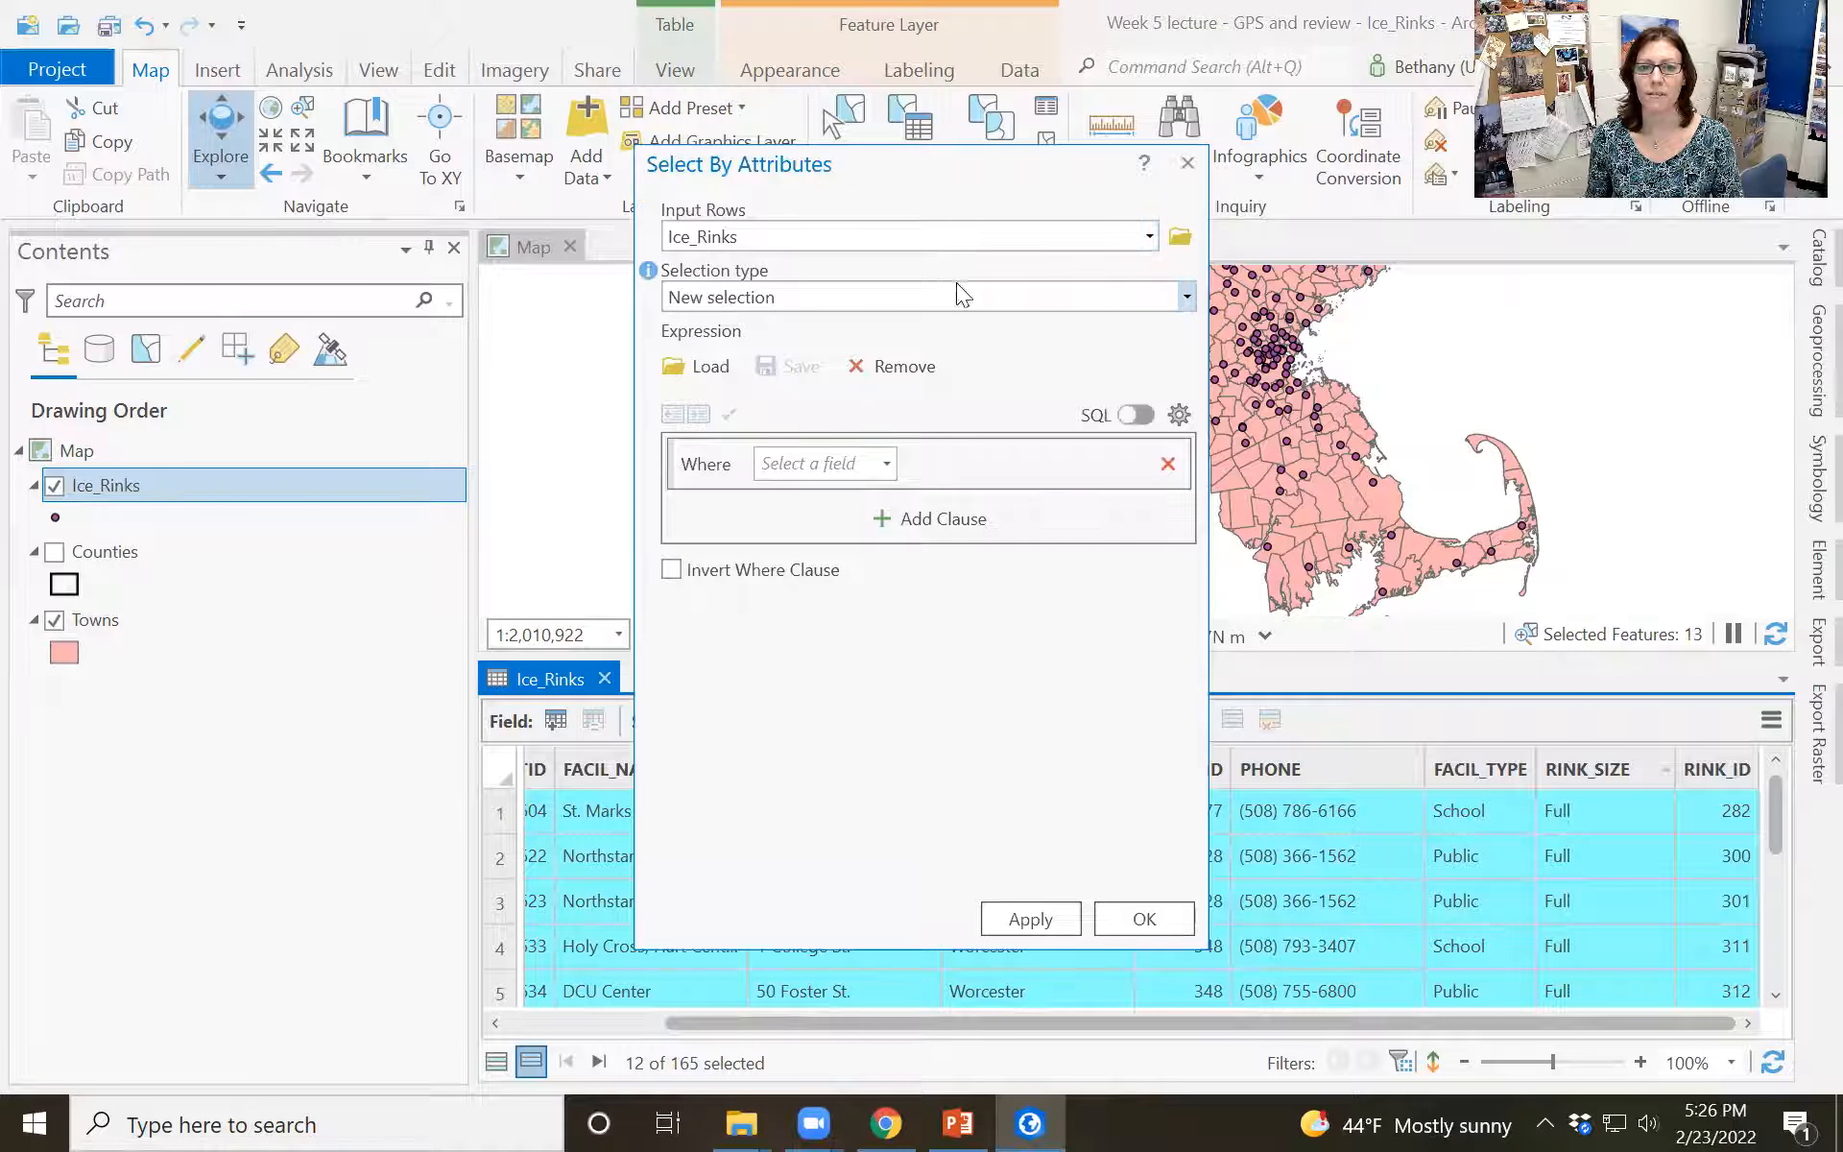
pyautogui.click(886, 464)
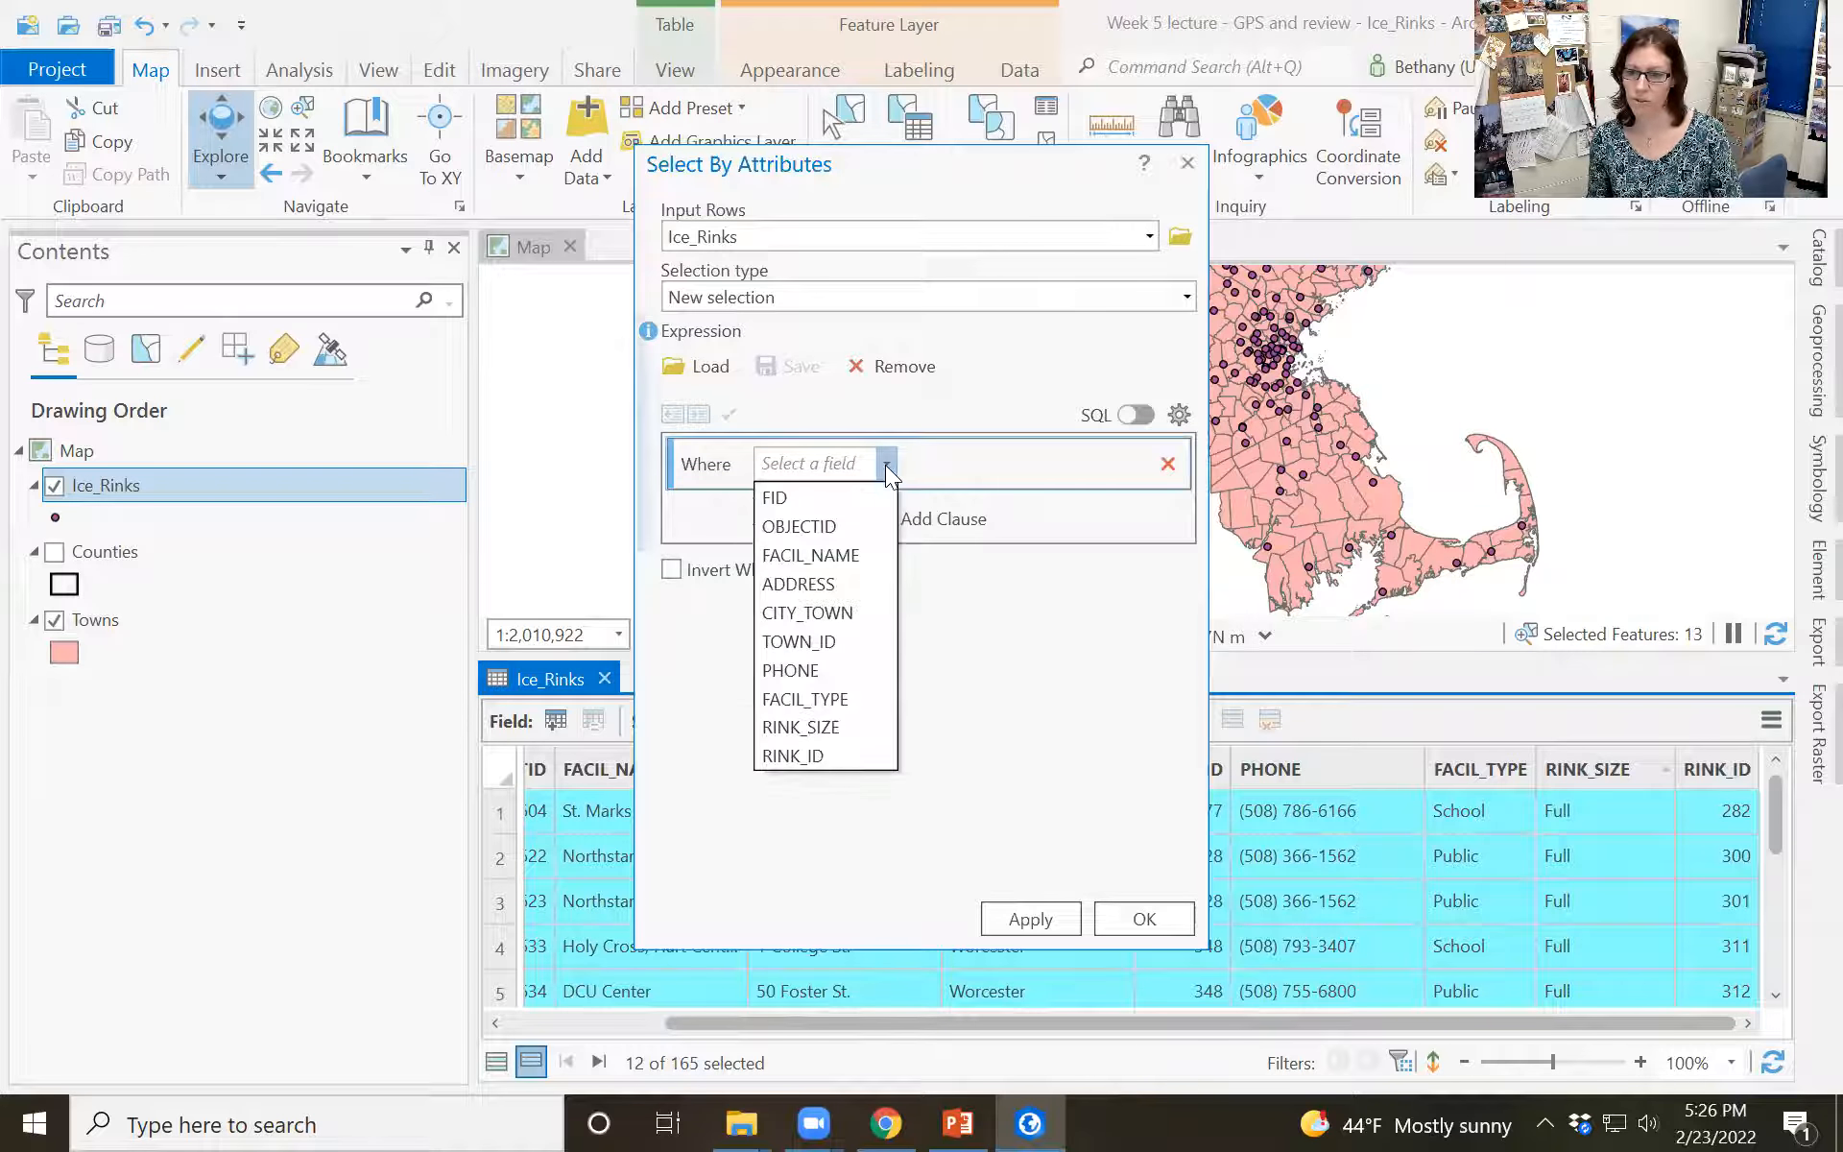
pyautogui.click(840, 697)
pyautogui.click(1135, 465)
pyautogui.click(1062, 553)
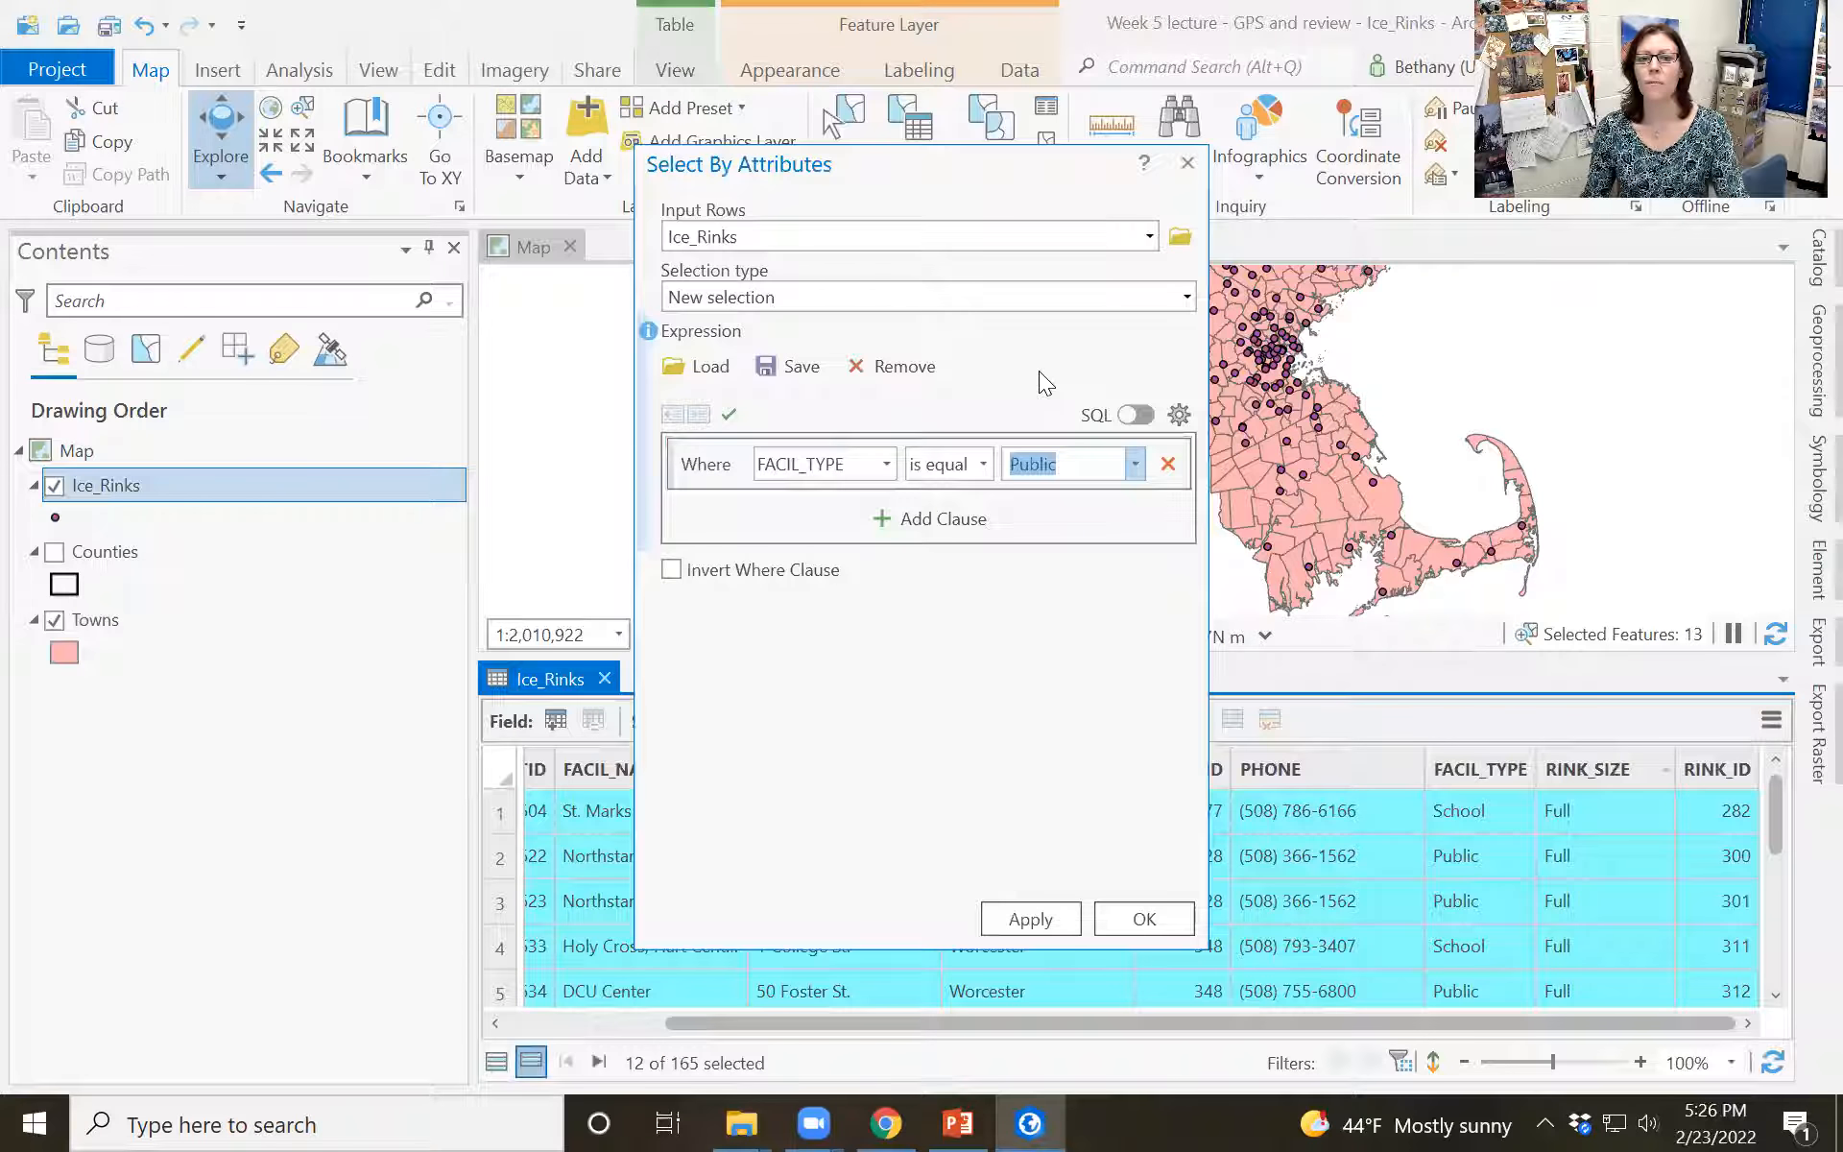
pyautogui.click(1188, 298)
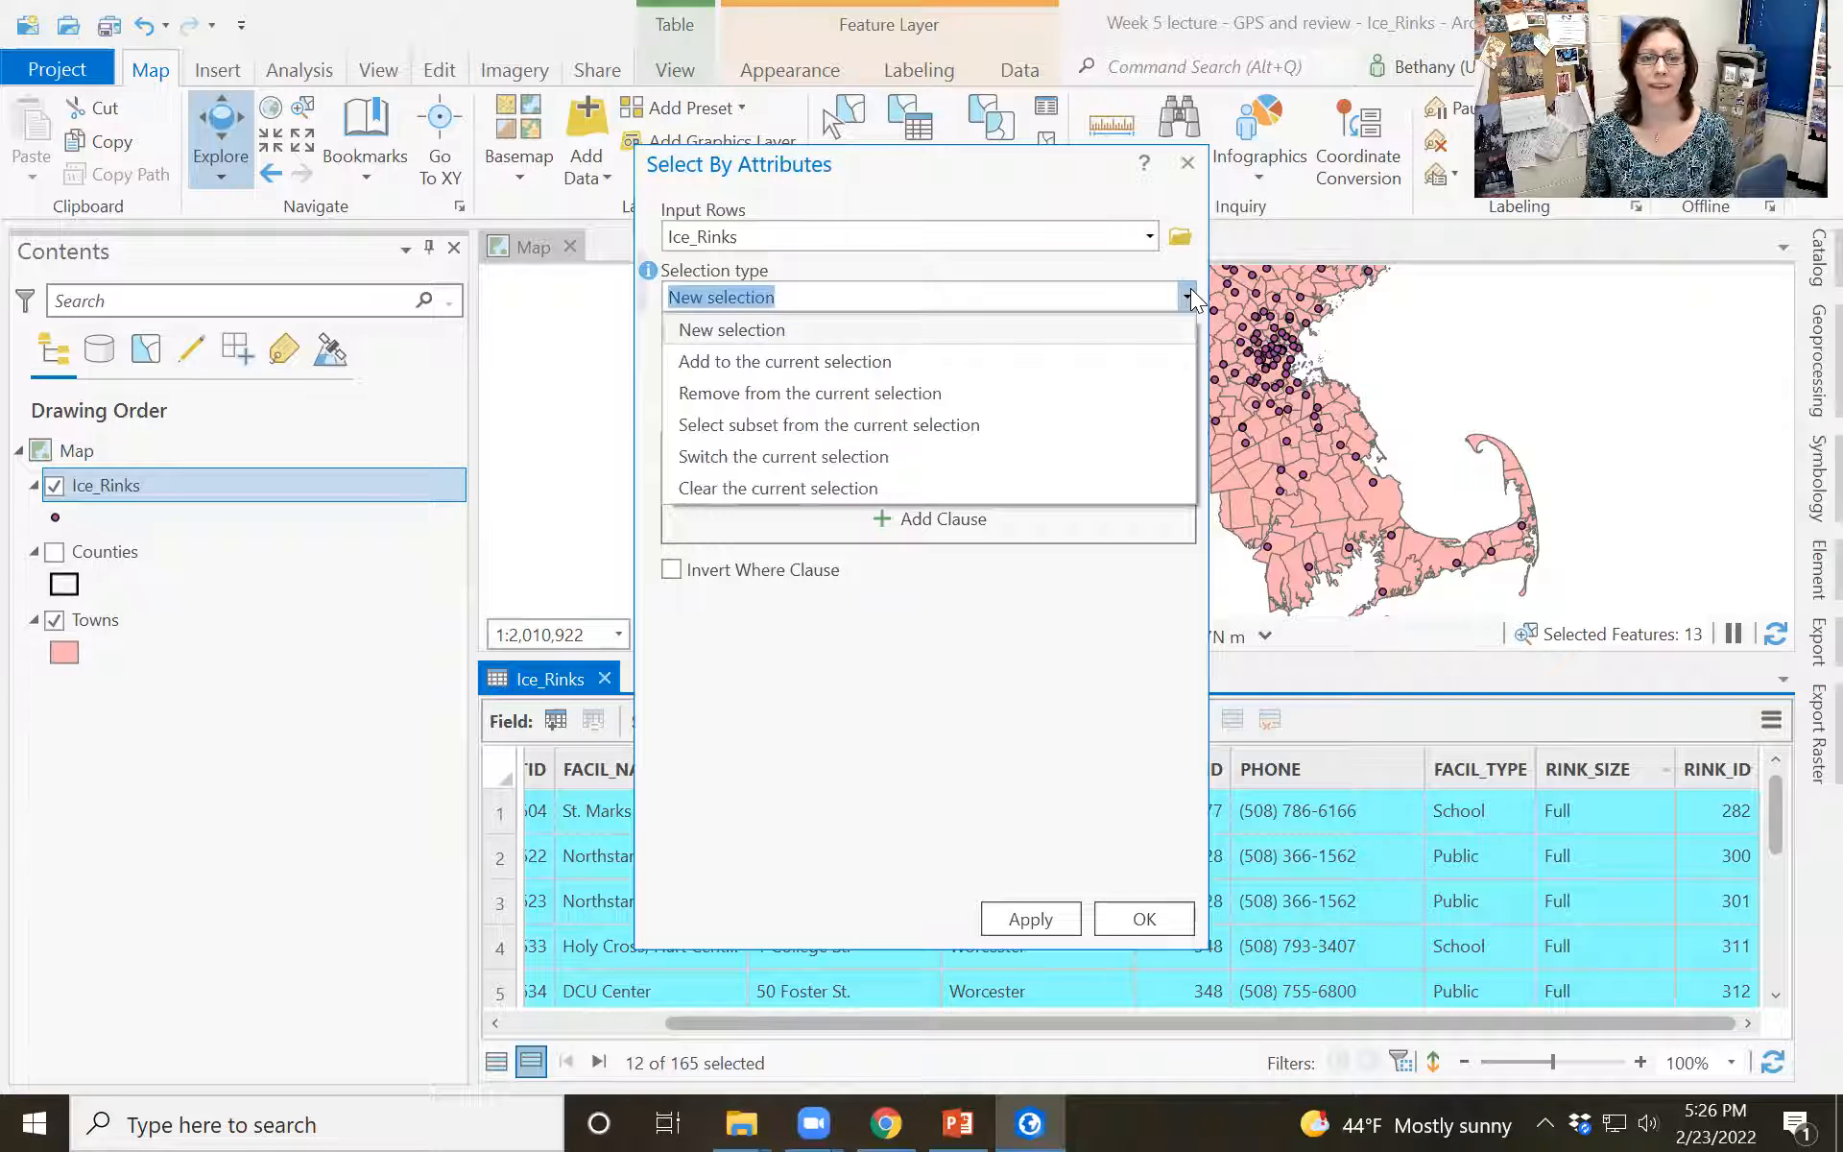
pyautogui.click(985, 432)
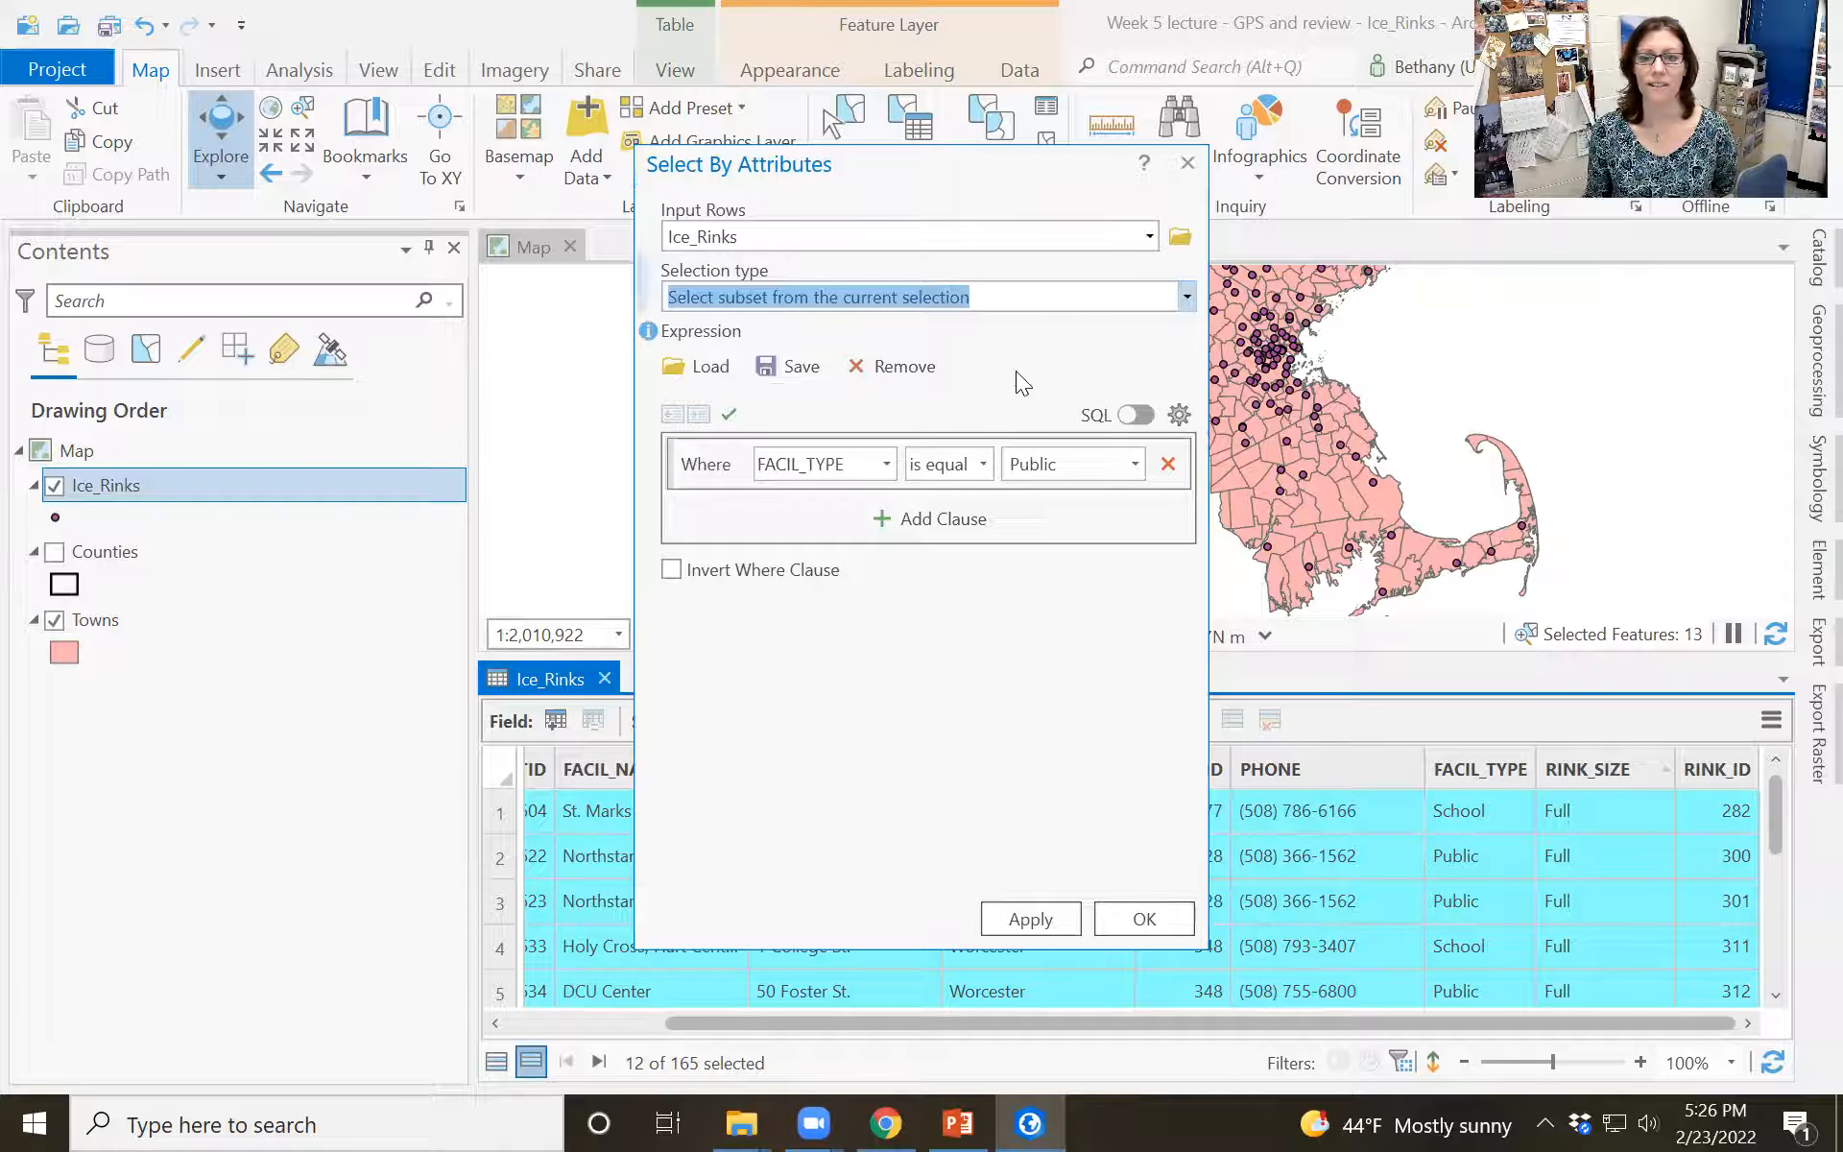
pyautogui.click(1050, 928)
pyautogui.click(1144, 919)
pyautogui.moveTo(903, 1024); pyautogui.dragTo(730, 1023)
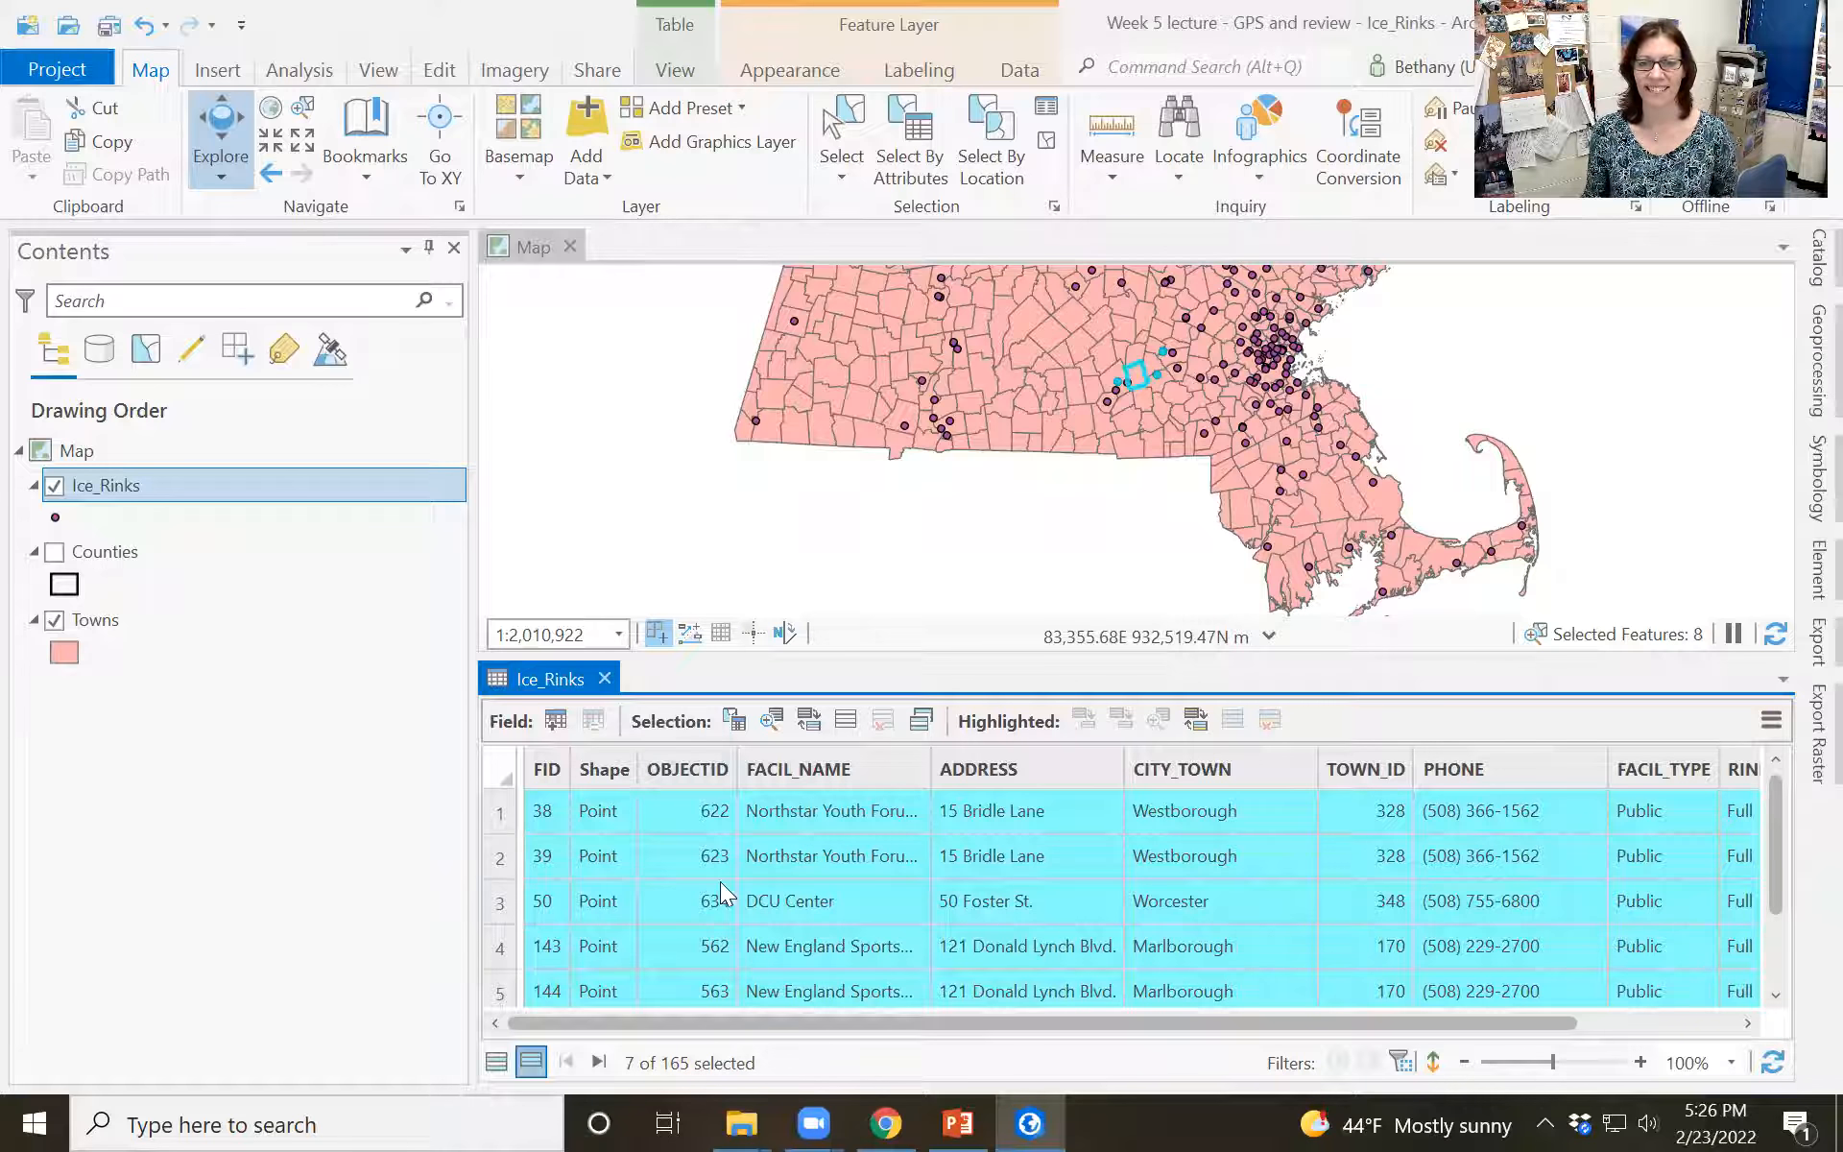